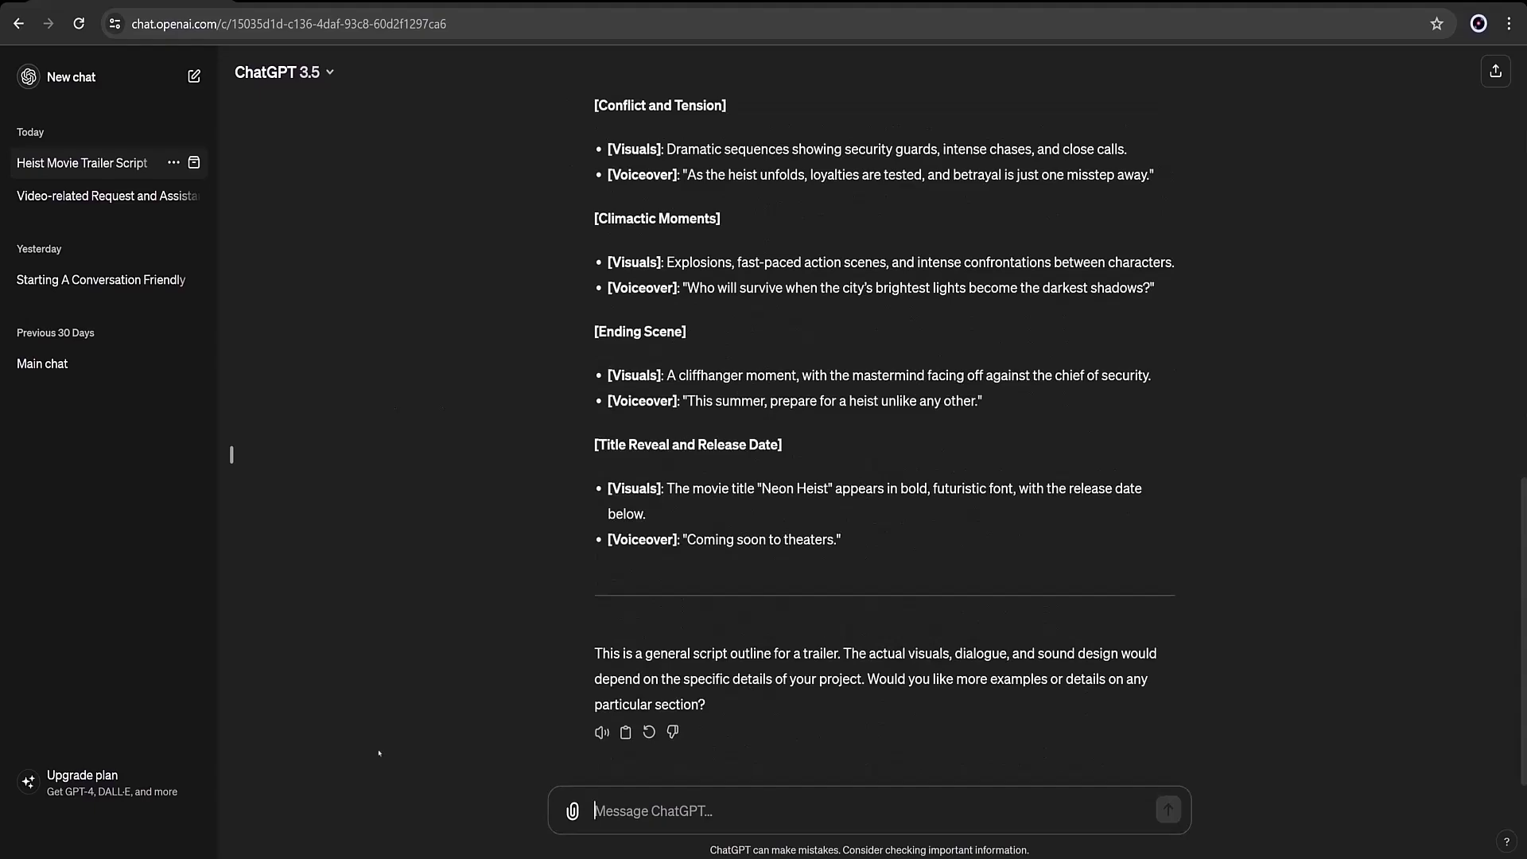
Submit the "The Robbery of the Century" trailer script to ChatGPT for editing and read through the reply.
{"action": "key", "text": "ctrl+v"}
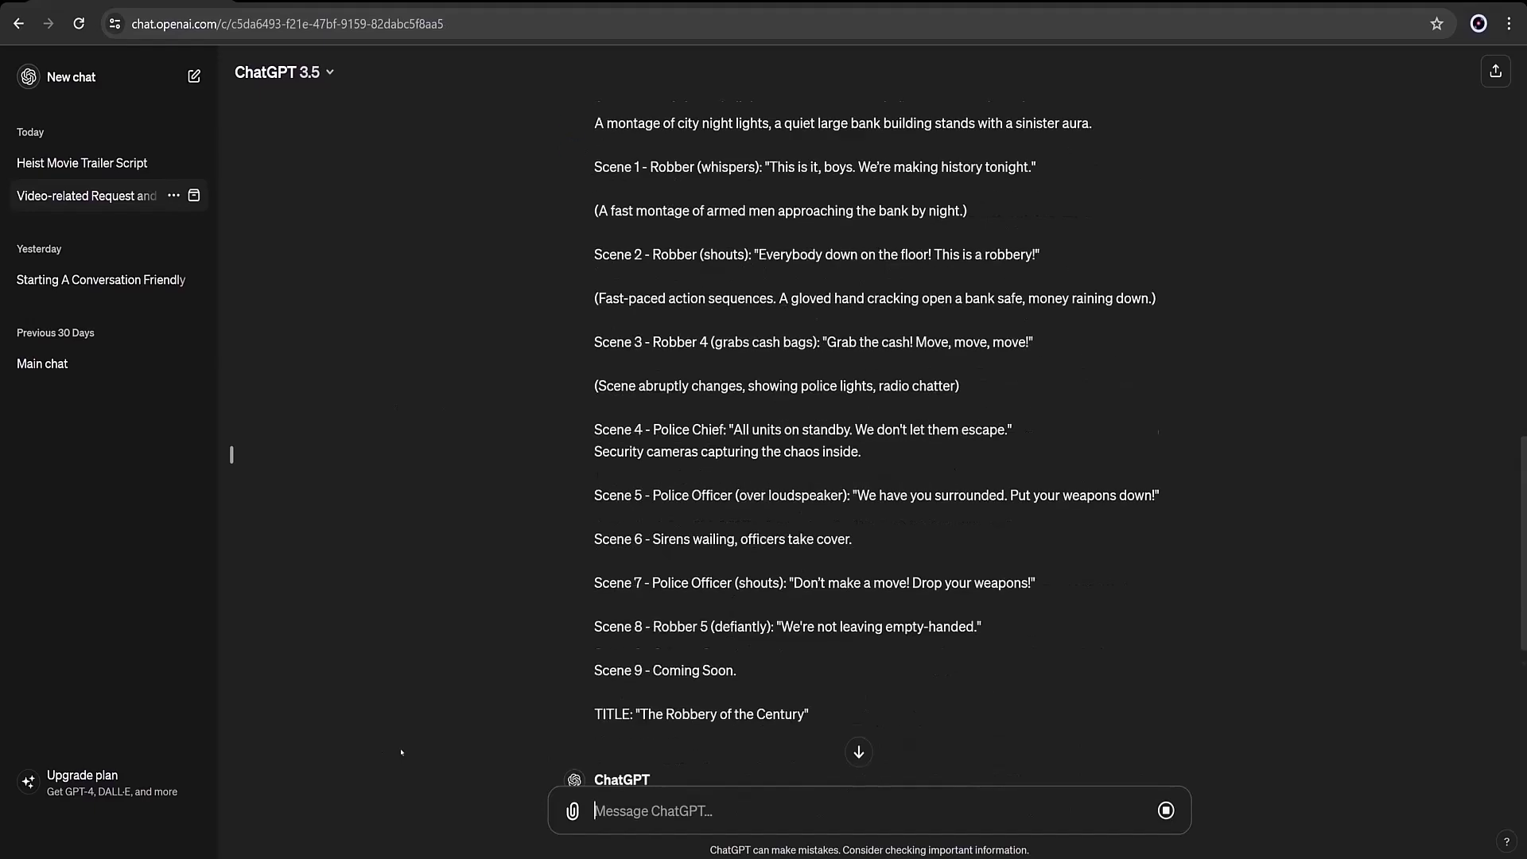
{"action": "scroll", "coordinate": [401, 752], "scroll_direction": "down", "scroll_amount": 6}
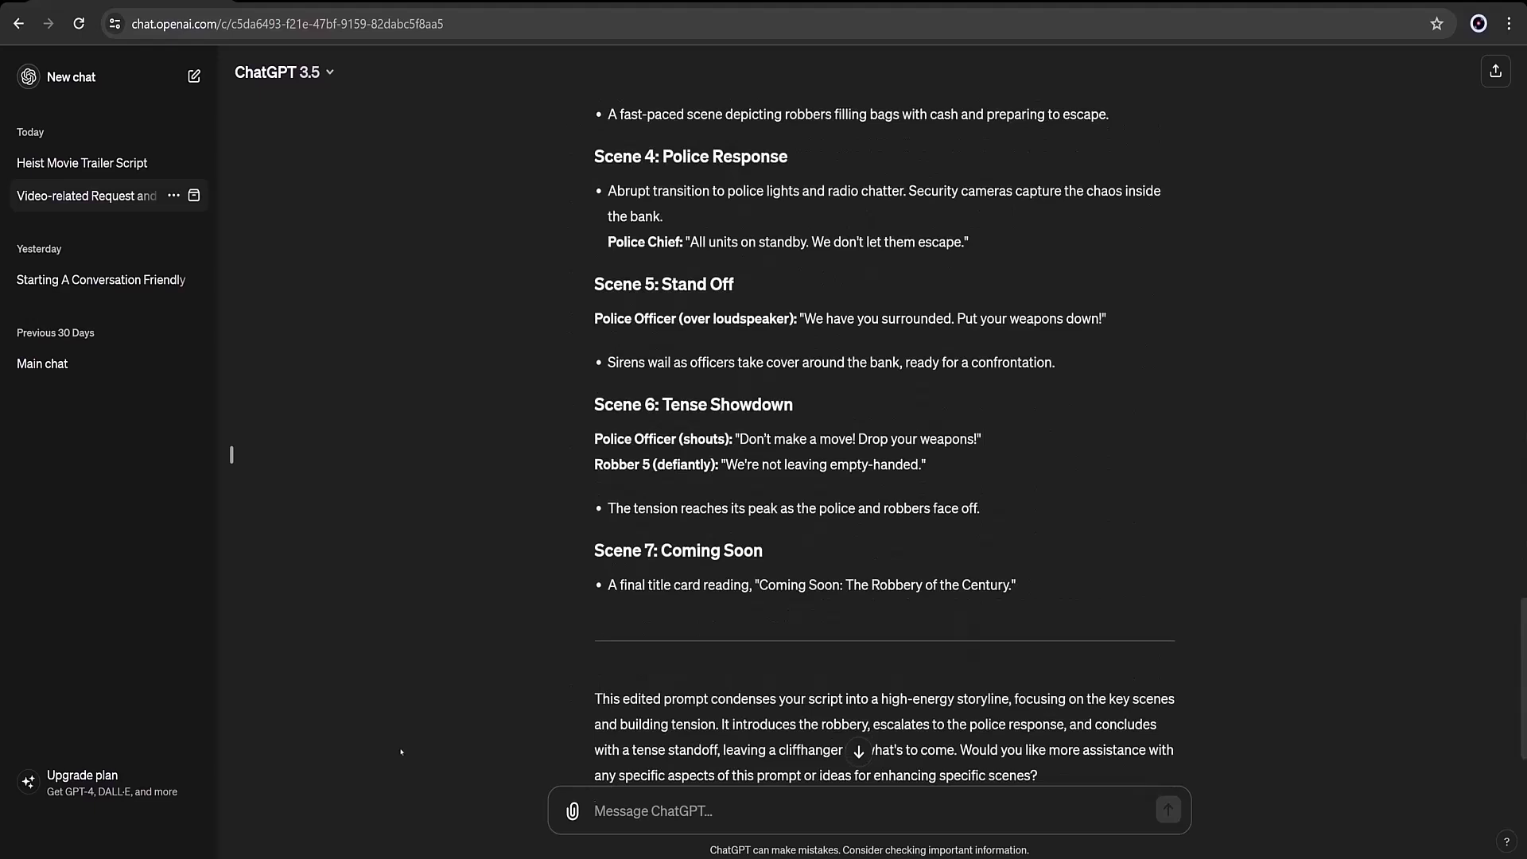
{"action": "scroll", "coordinate": [400, 751], "scroll_direction": "down", "scroll_amount": 1}
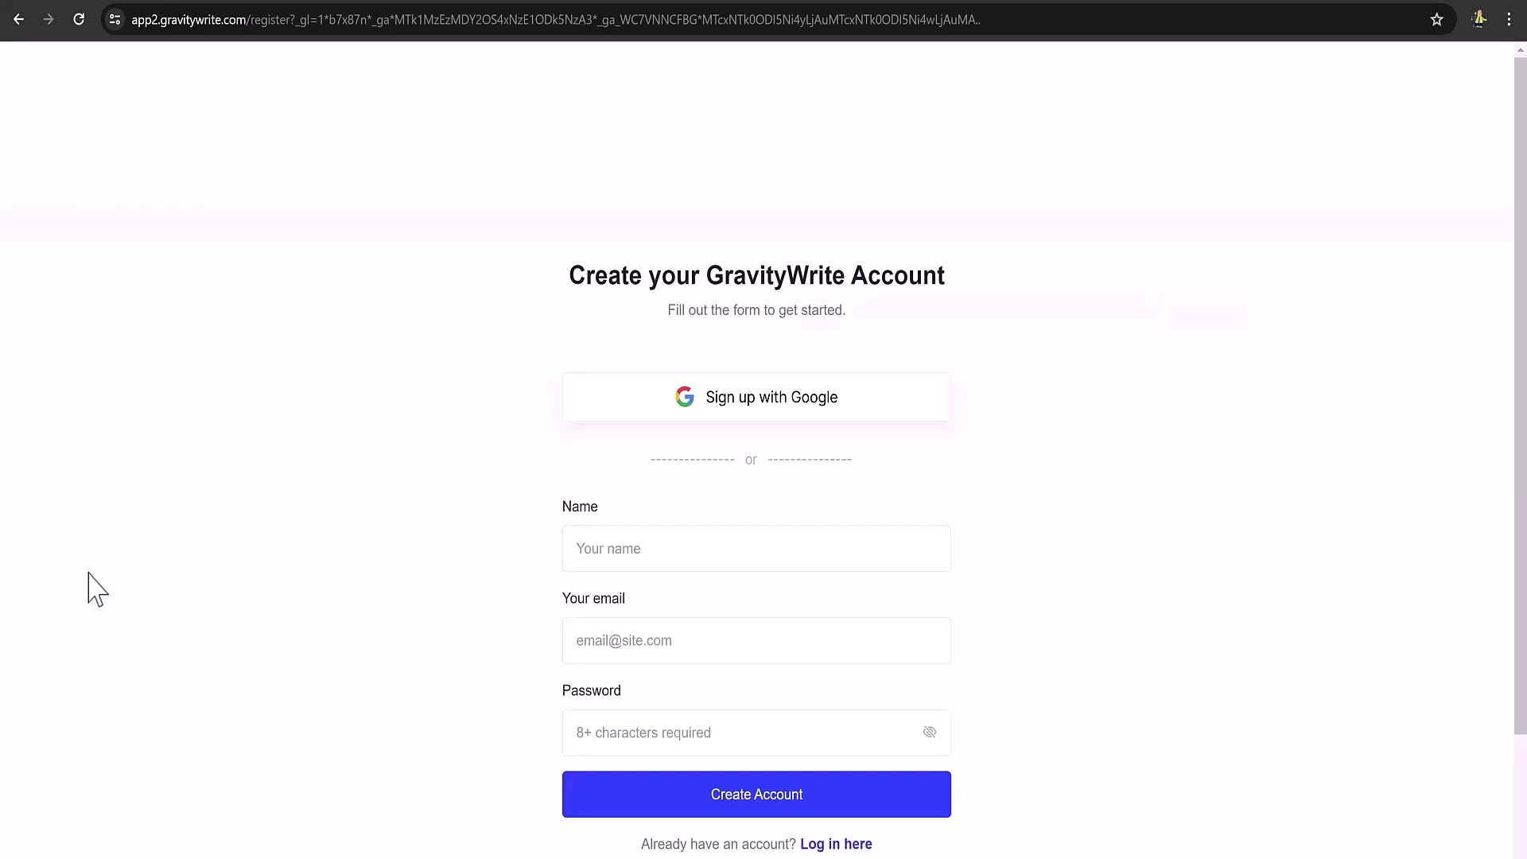
Switch to GravityWrite, sign in with Google and open the Movie Trailer Script tool among the Film Making Tools.
{"action": "left_click", "coordinate": [684, 415]}
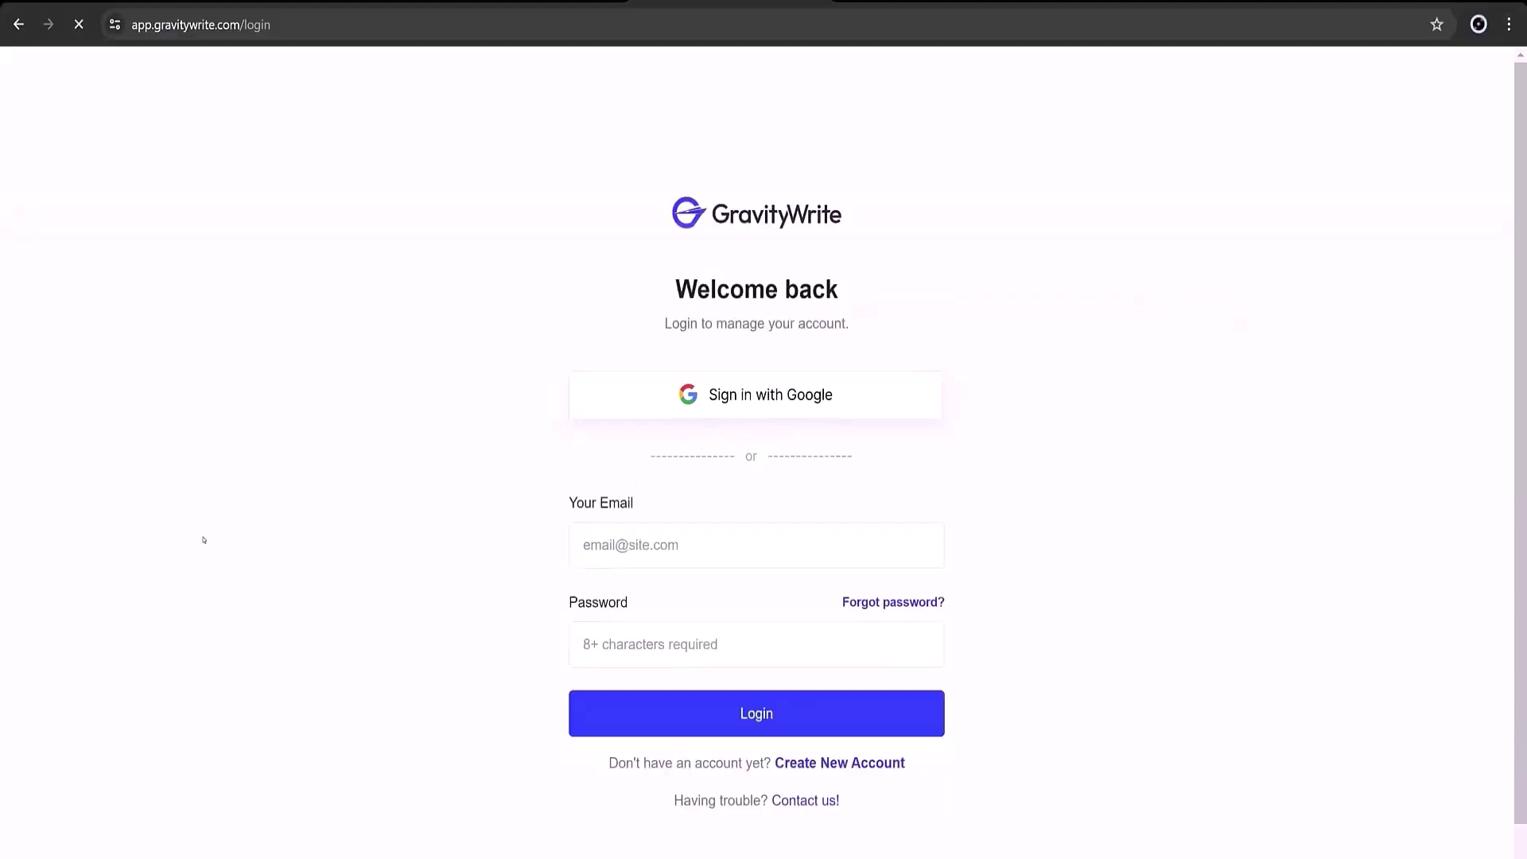
{"action": "scroll", "coordinate": [224, 358], "scroll_direction": "down", "scroll_amount": 4}
{"action": "scroll", "coordinate": [223, 358], "scroll_direction": "down", "scroll_amount": 5}
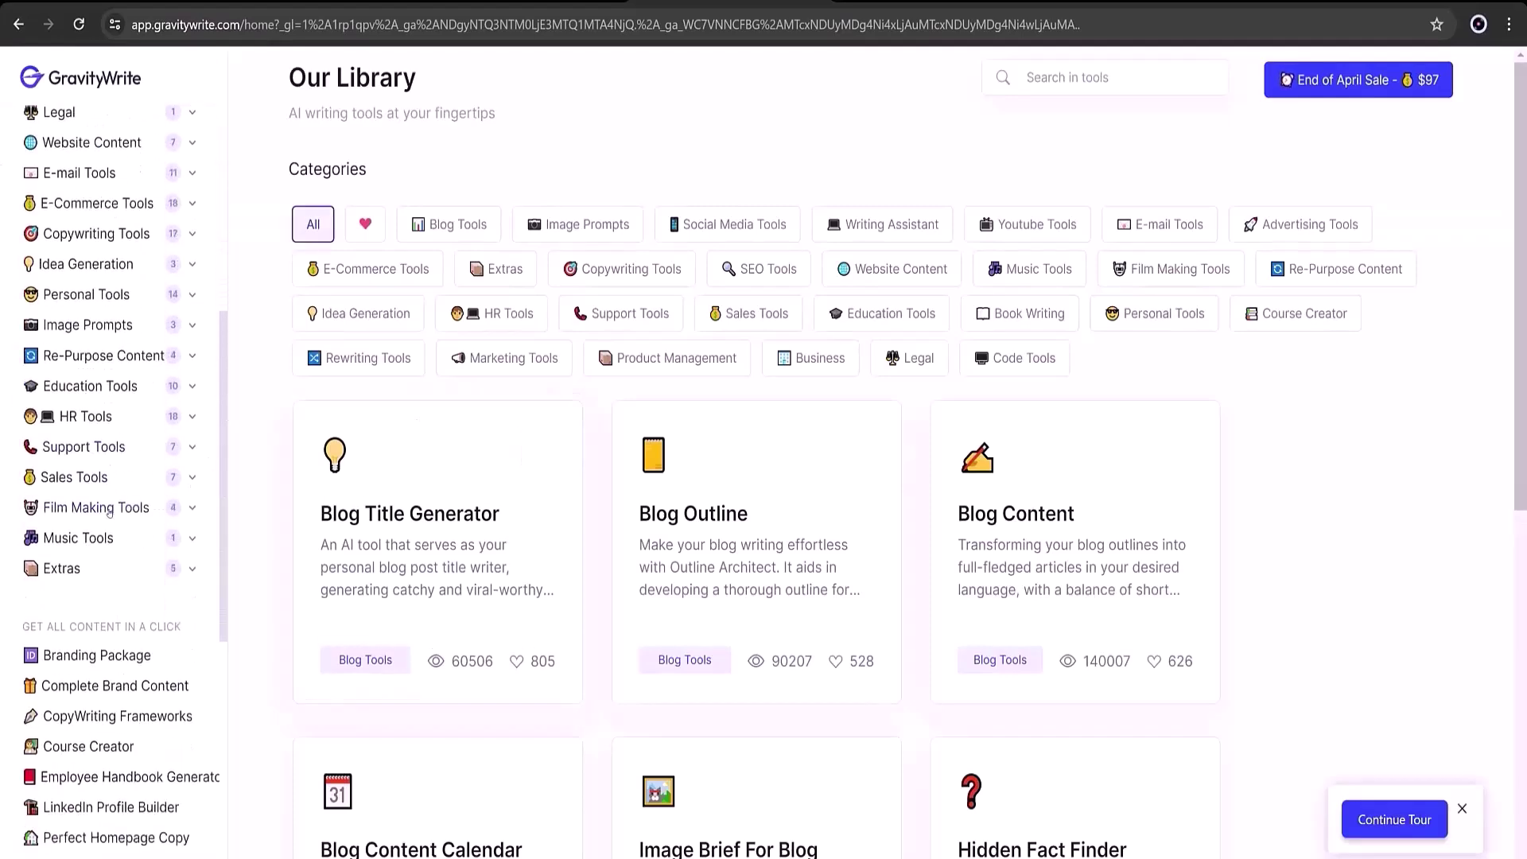
{"action": "left_click", "coordinate": [110, 509]}
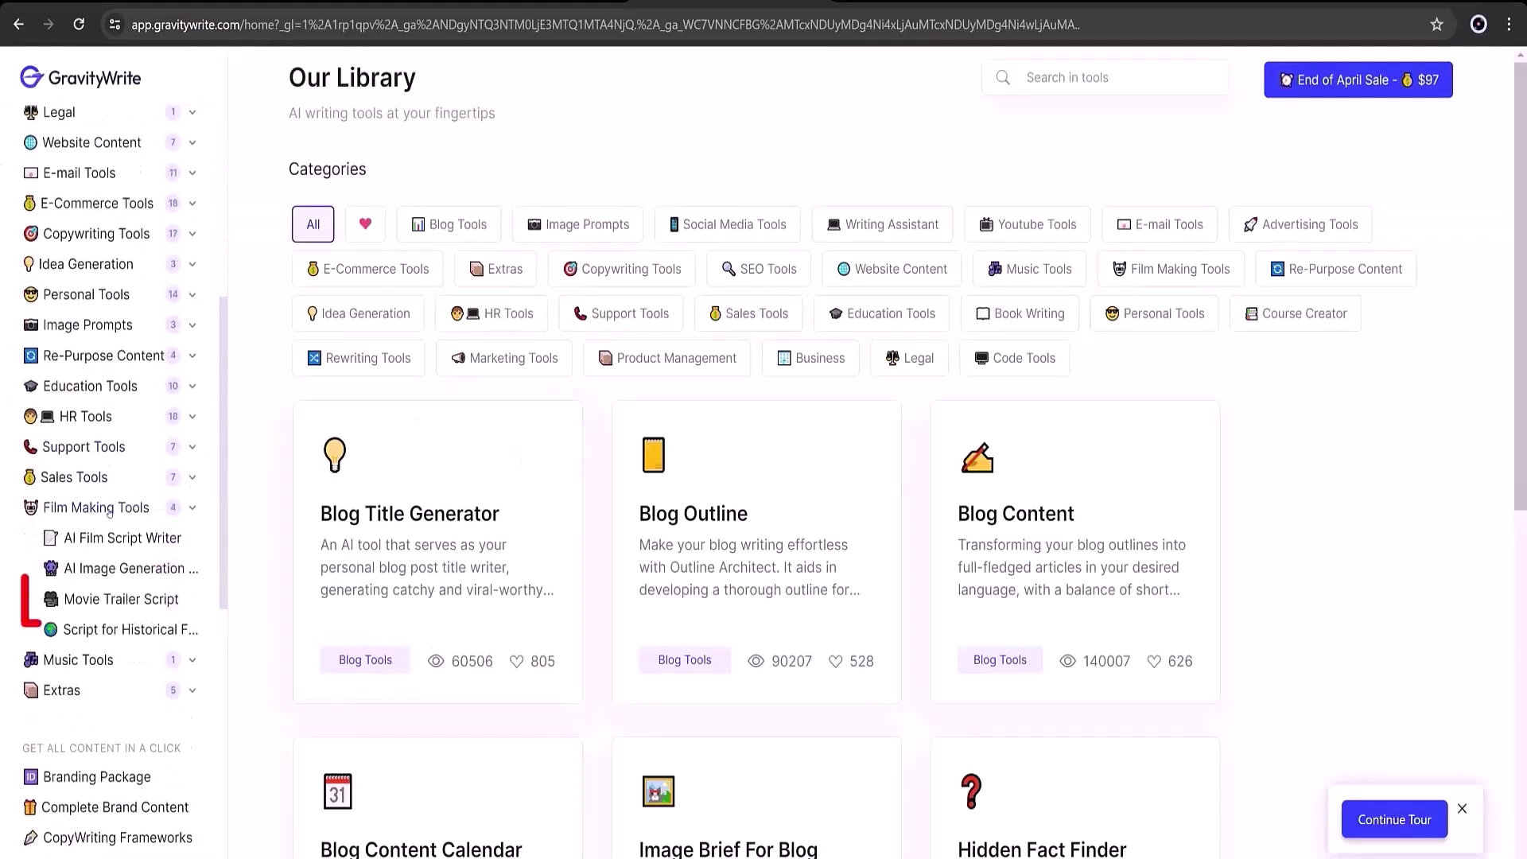
{"action": "left_click", "coordinate": [102, 602]}
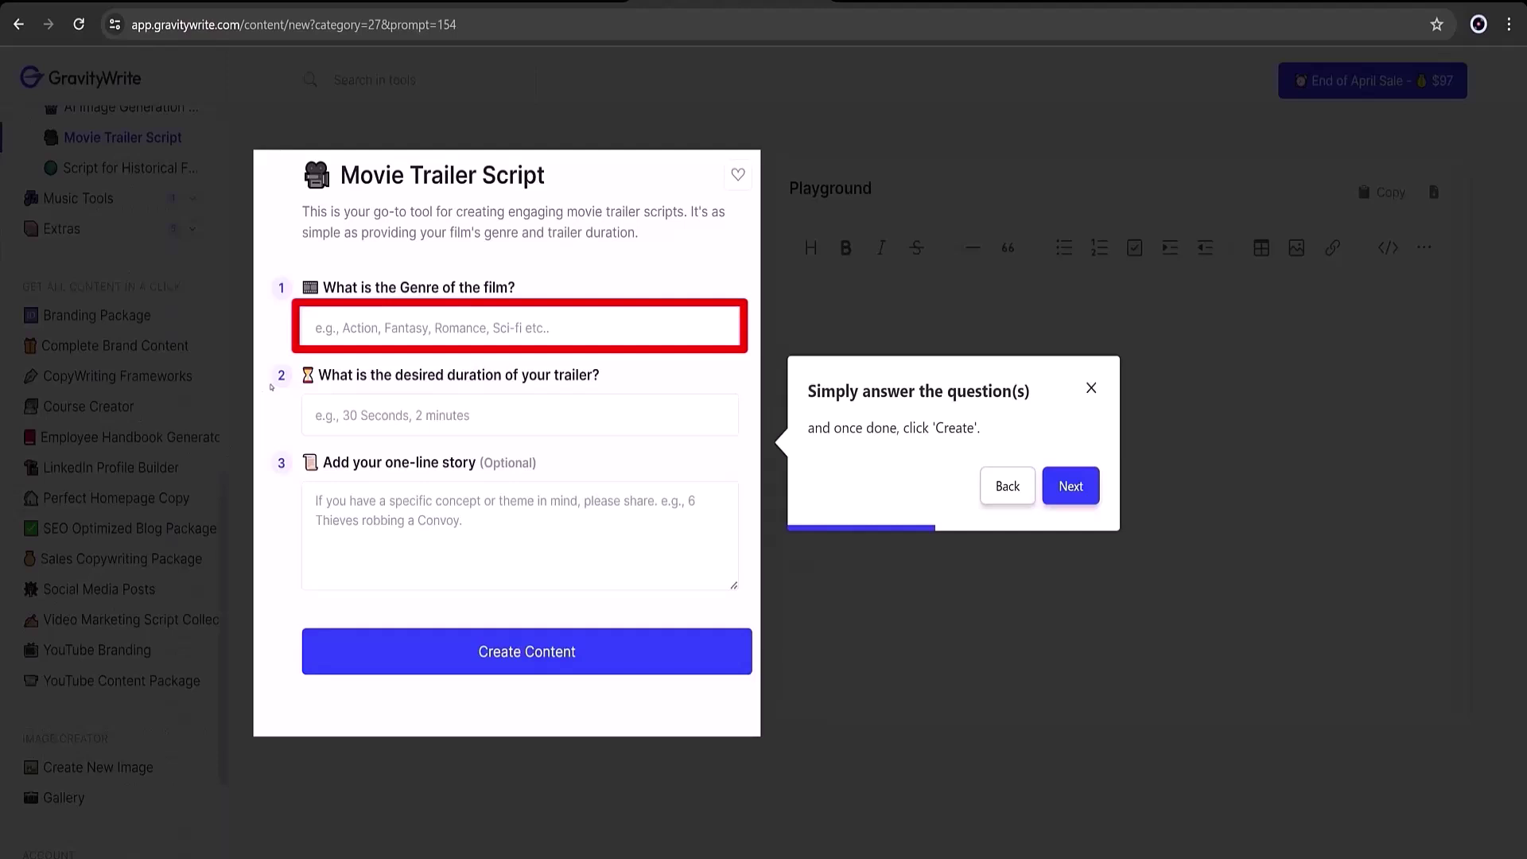
Set the trailer's film genre to Action and its desired duration to 1 minute.
{"action": "left_click", "coordinate": [322, 331]}
{"action": "type", "text": "Action"}
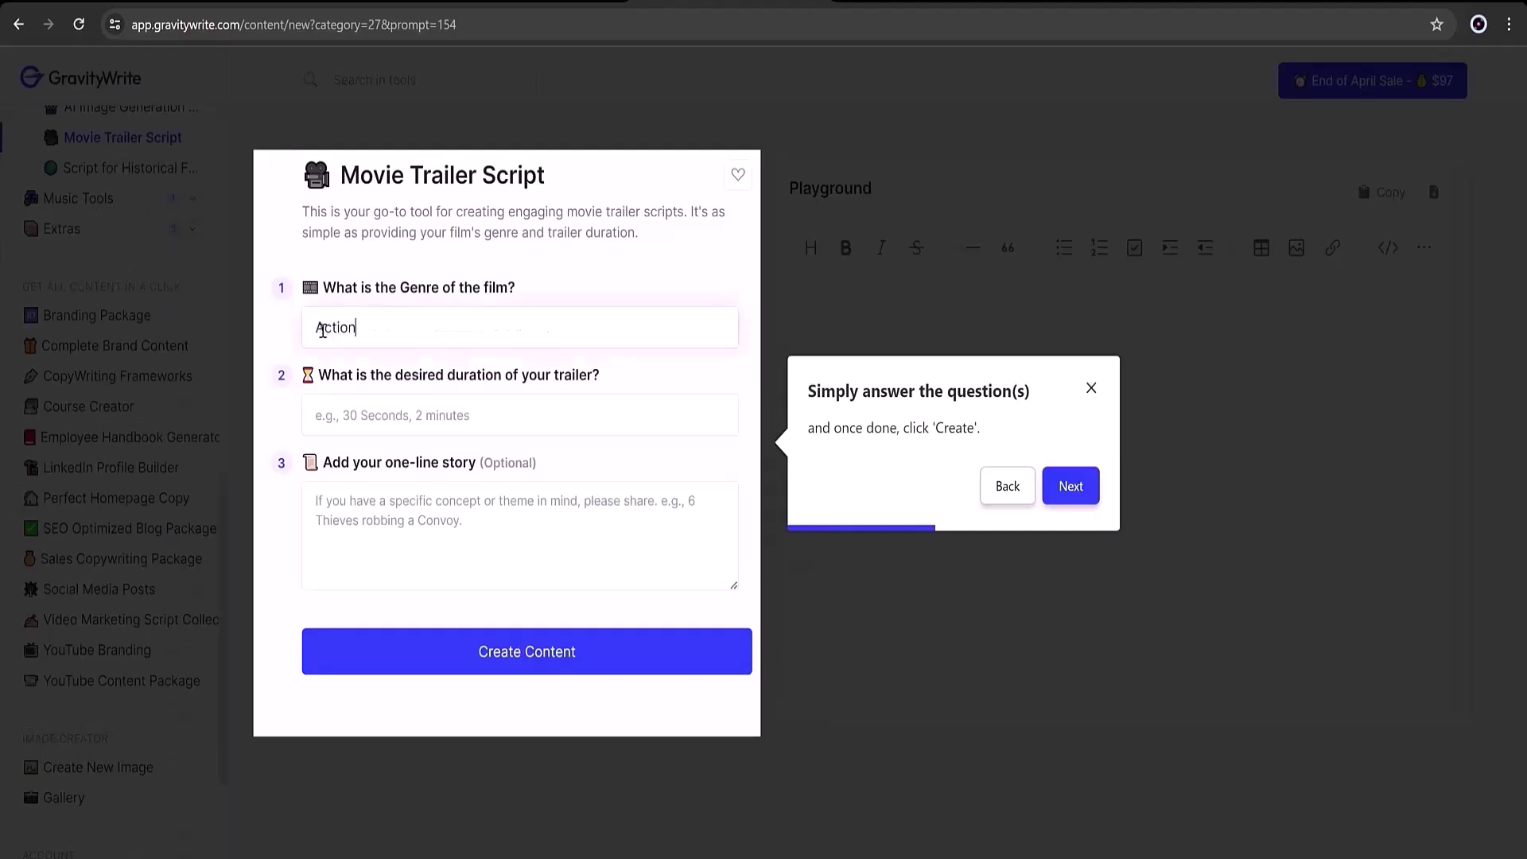
{"action": "left_click", "coordinate": [351, 415]}
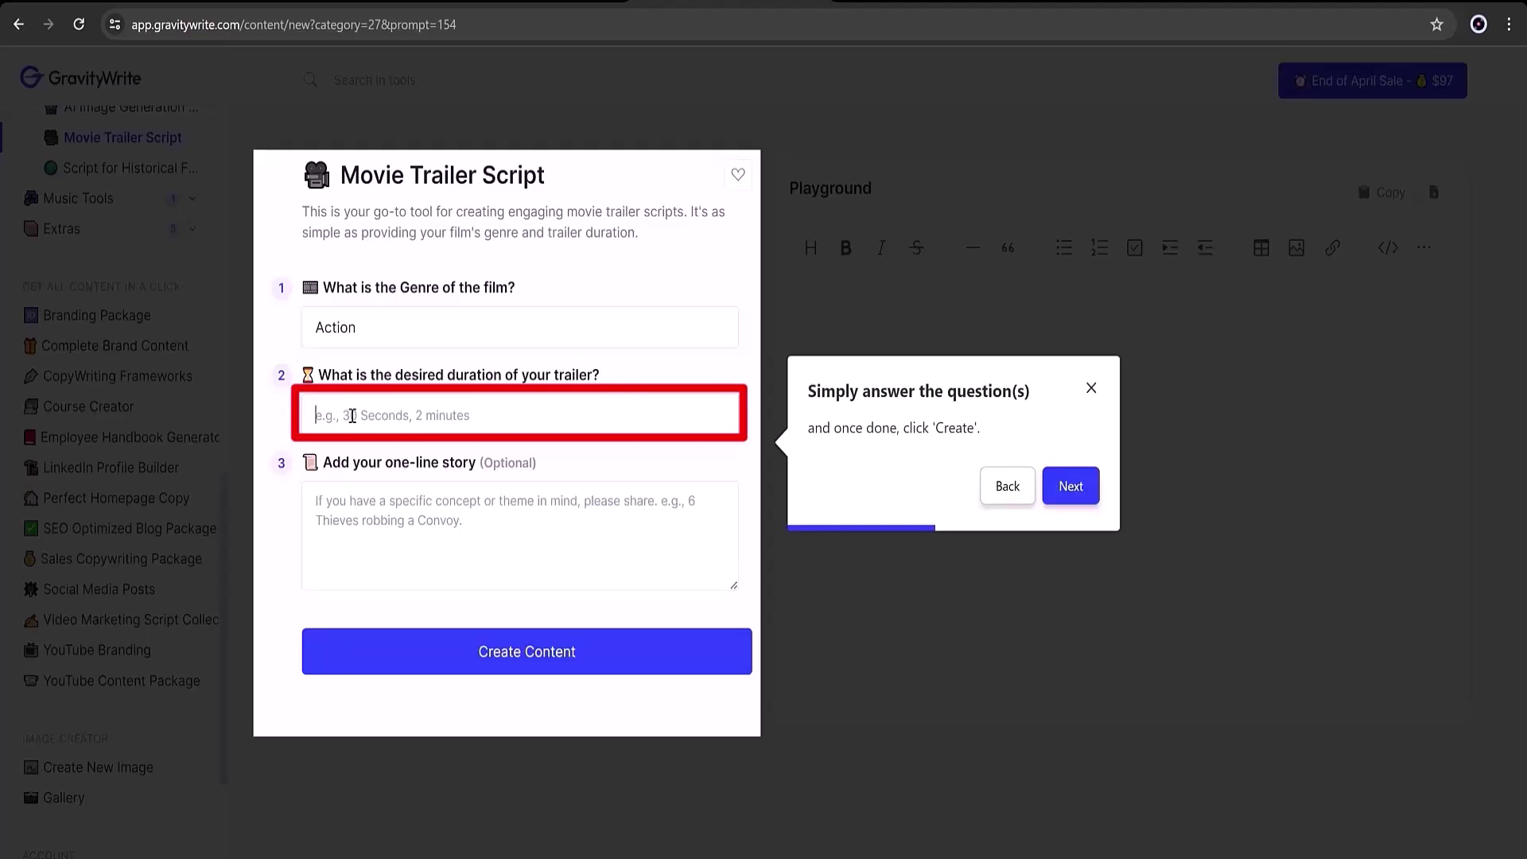
{"action": "type", "text": "1"}
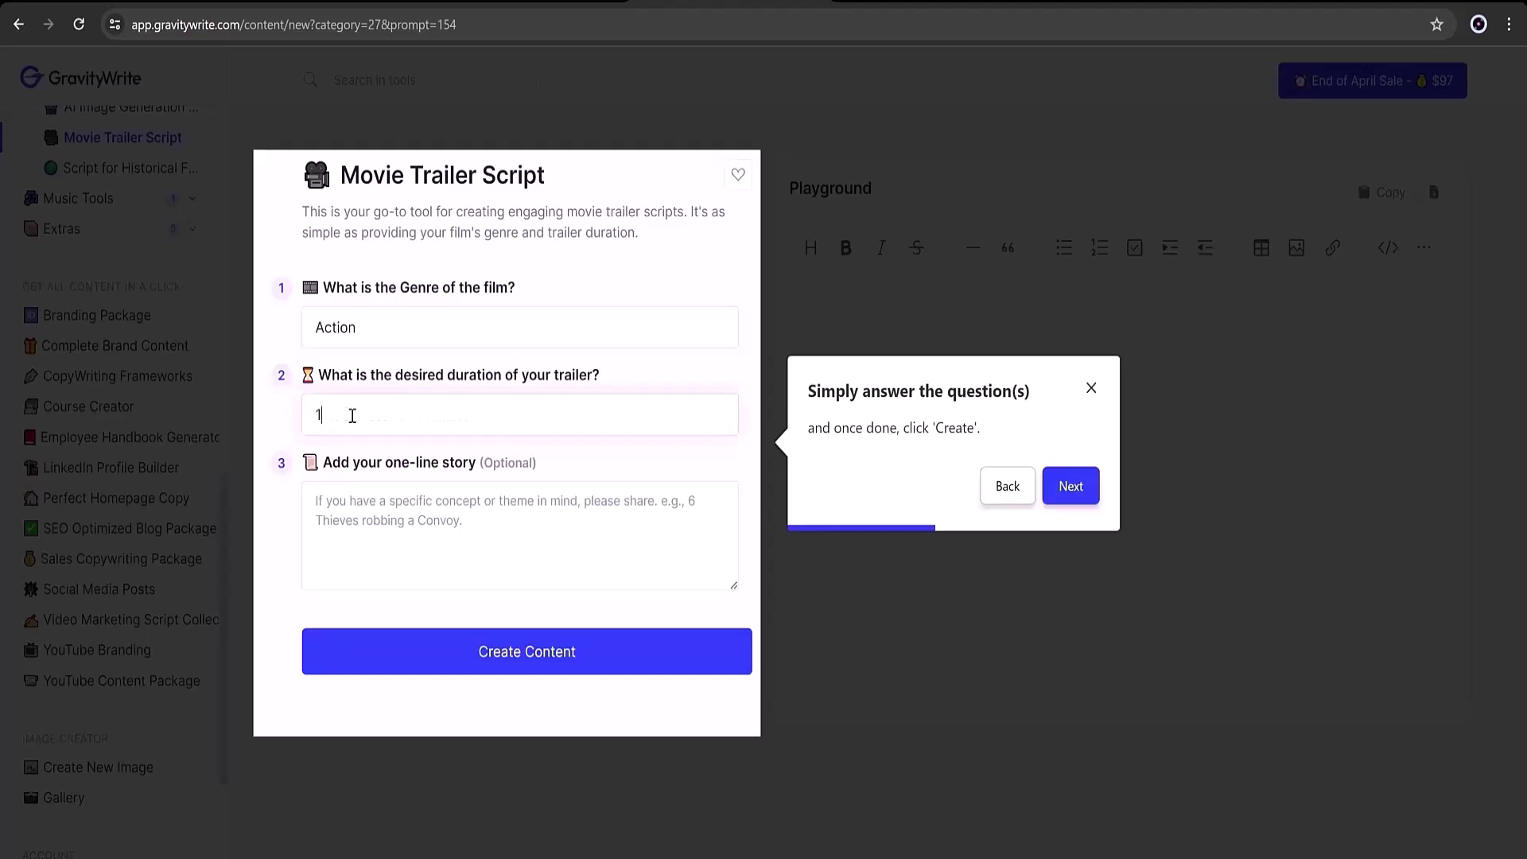
{"action": "type", "text": " minute"}
Copy ChatGPT's edited script from the film title through Scene 7 into the Movie Trailer Script tool's one-line story.
{"action": "left_click", "coordinate": [326, 512]}
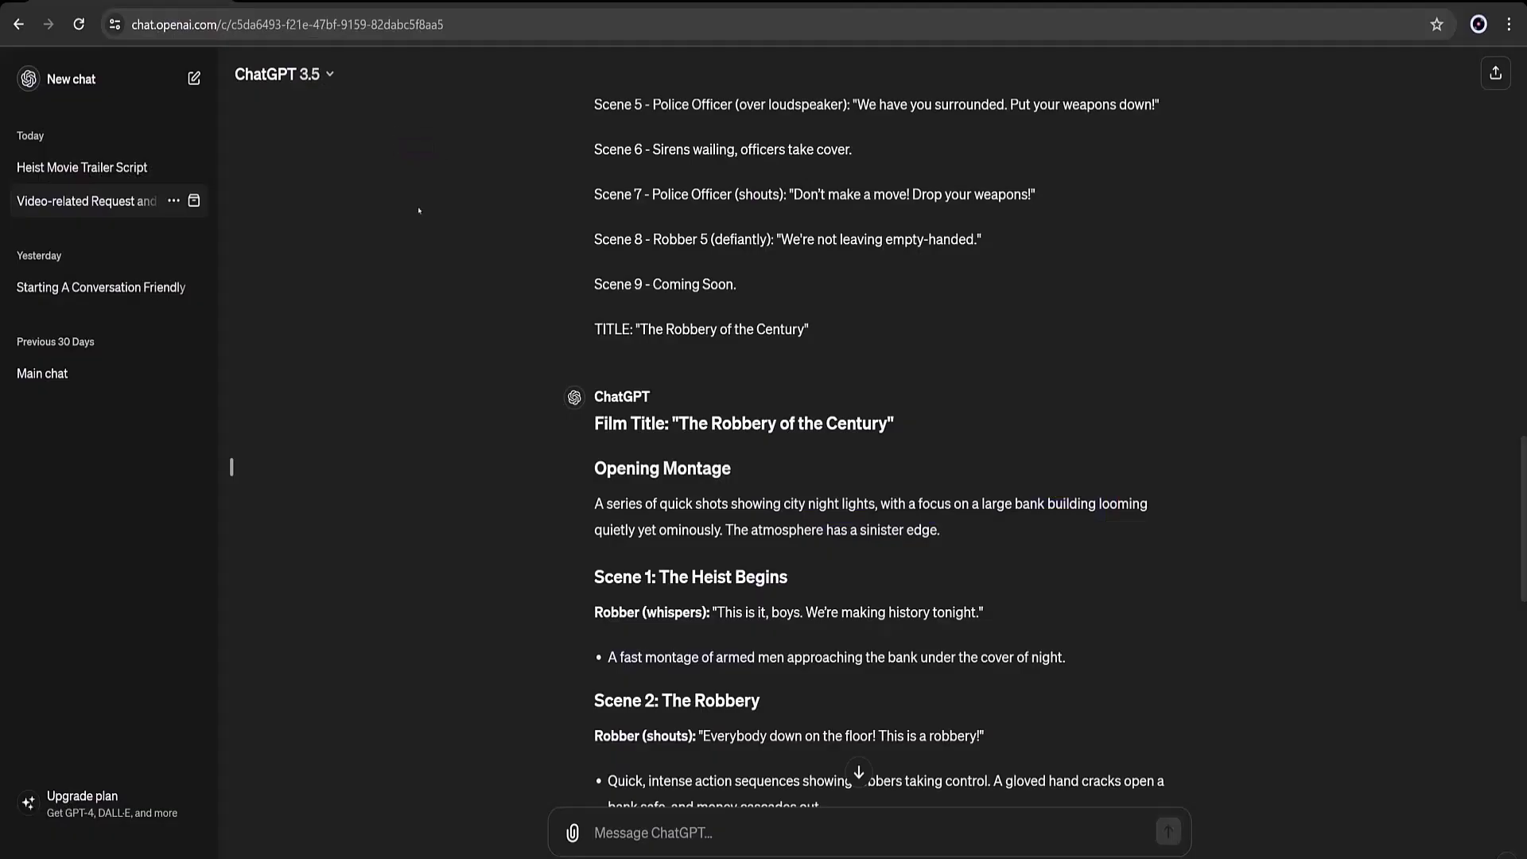
{"action": "left_click_drag", "start_coordinate": [595, 425], "coordinate": [1048, 478]}
{"action": "right_click", "coordinate": [762, 337]}
{"action": "left_click", "coordinate": [795, 350]}
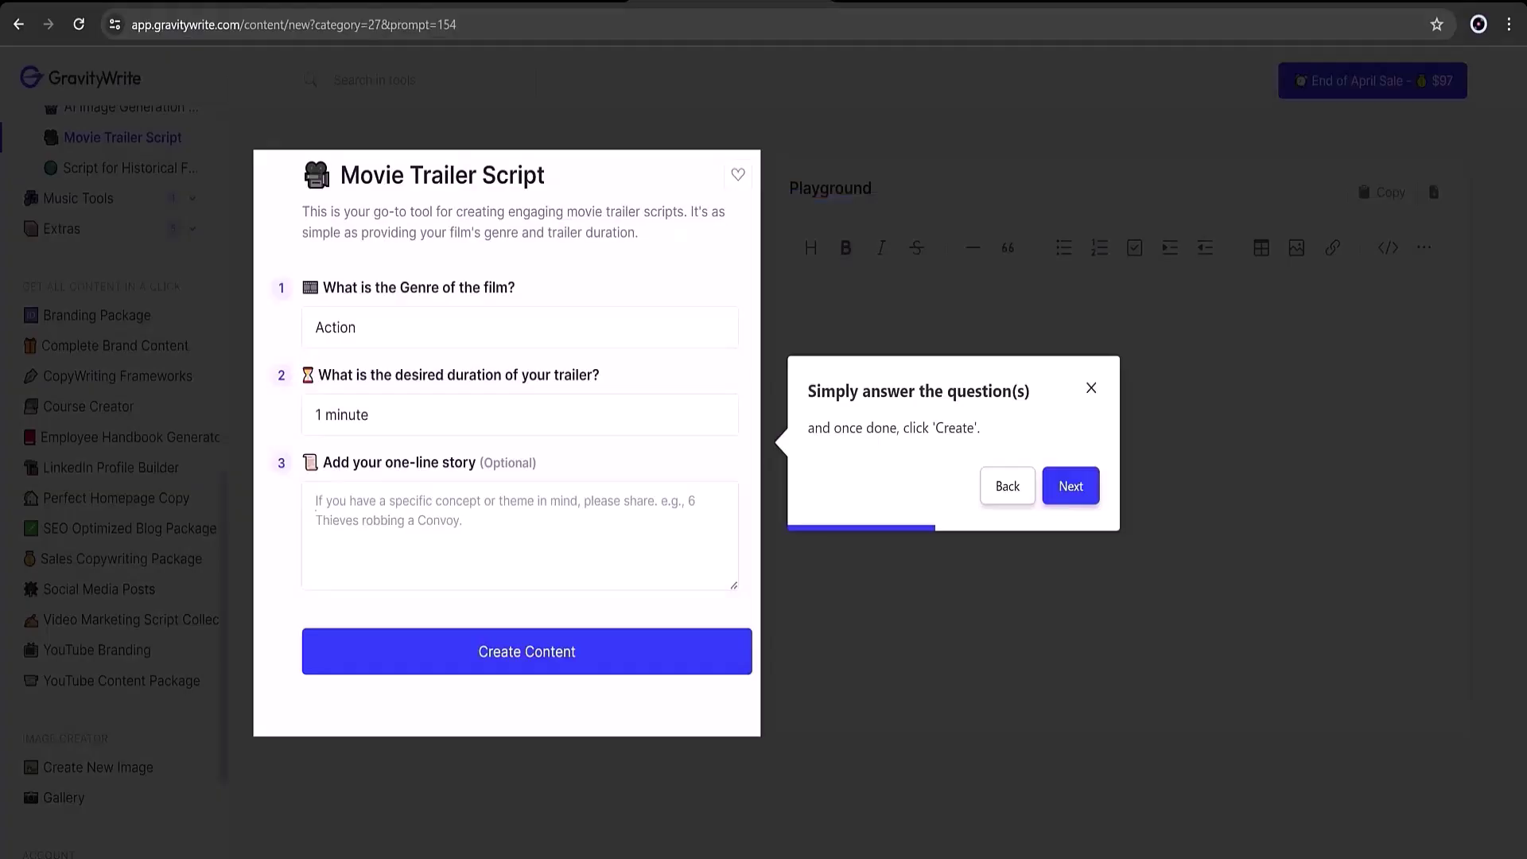
{"action": "left_click", "coordinate": [316, 506]}
{"action": "key", "text": "ctrl+v"}
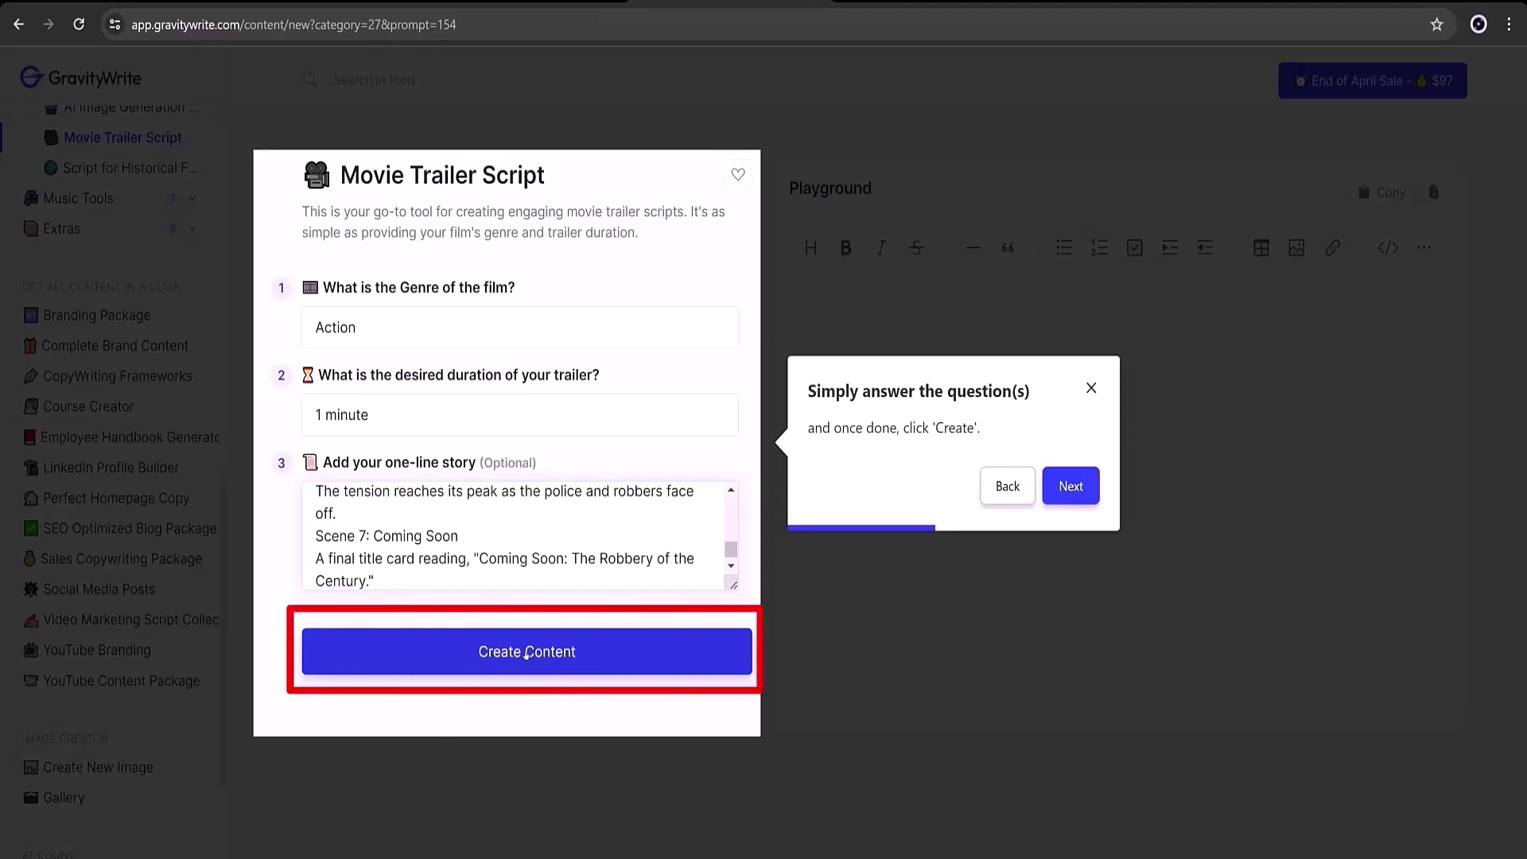
Generate the movie trailer script, dismiss the tour tip and look over the written scenes.
{"action": "left_click", "coordinate": [526, 654]}
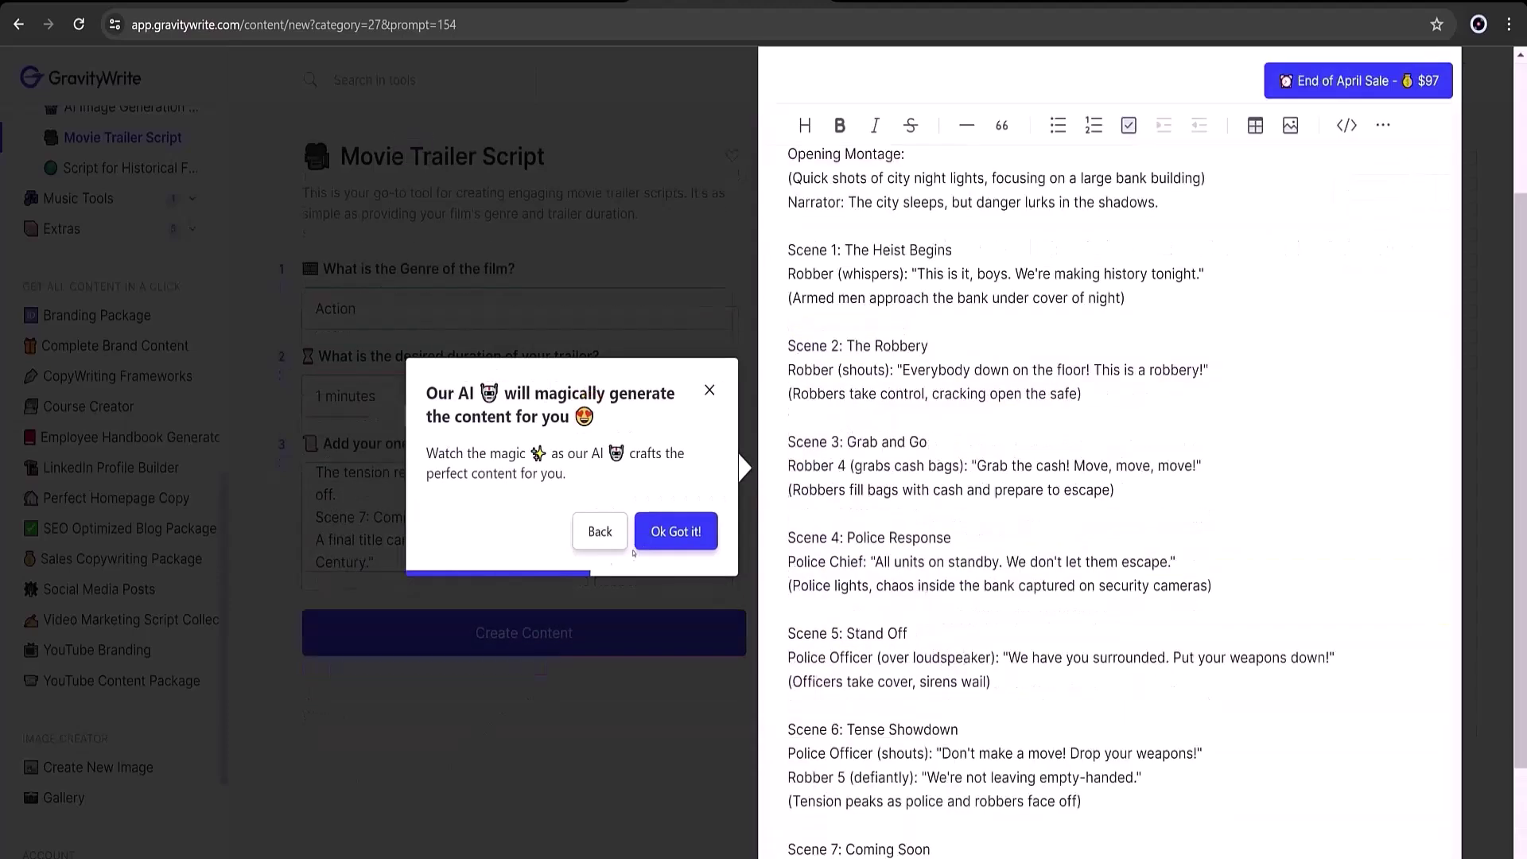
{"action": "left_click", "coordinate": [637, 544]}
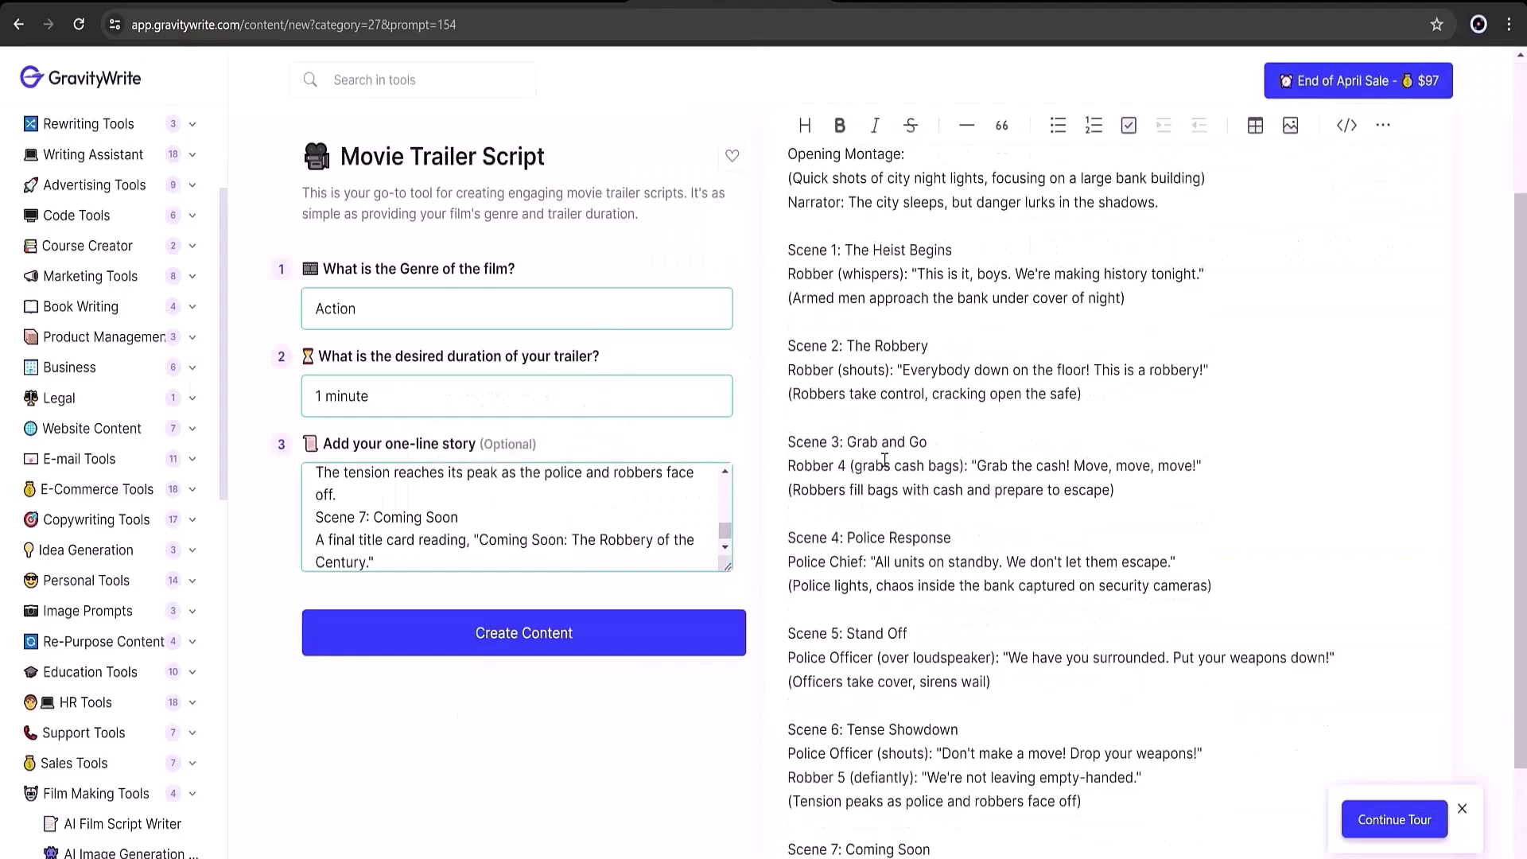
{"action": "scroll", "coordinate": [884, 461], "scroll_direction": "down", "scroll_amount": 2}
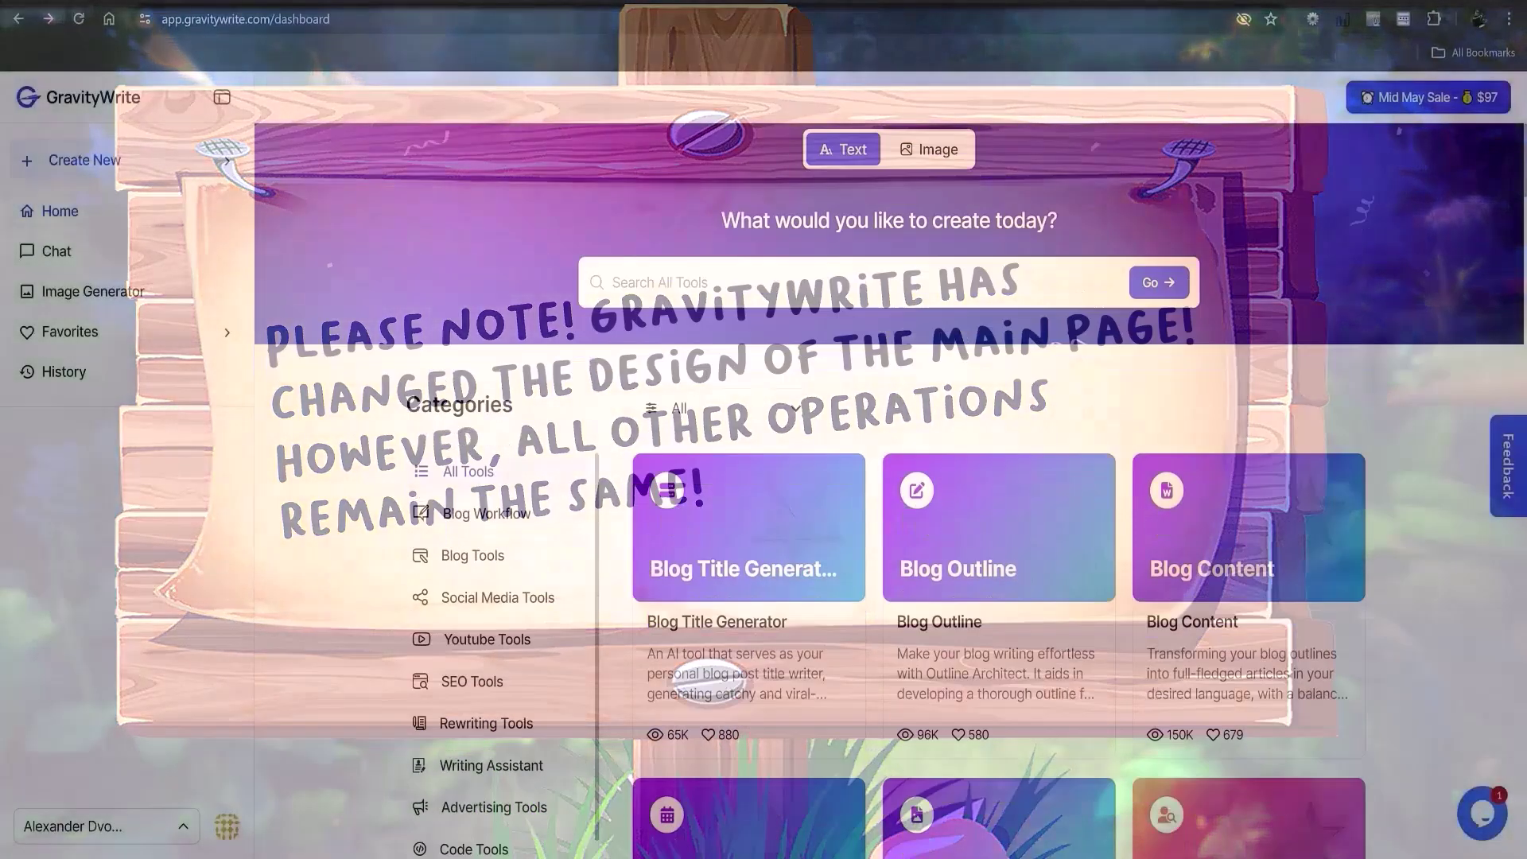
Find the AI Film Script Writer in the tool library of GravityWrite's redesigned dashboard.
{"action": "scroll", "coordinate": [999, 478], "scroll_direction": "down", "scroll_amount": 10}
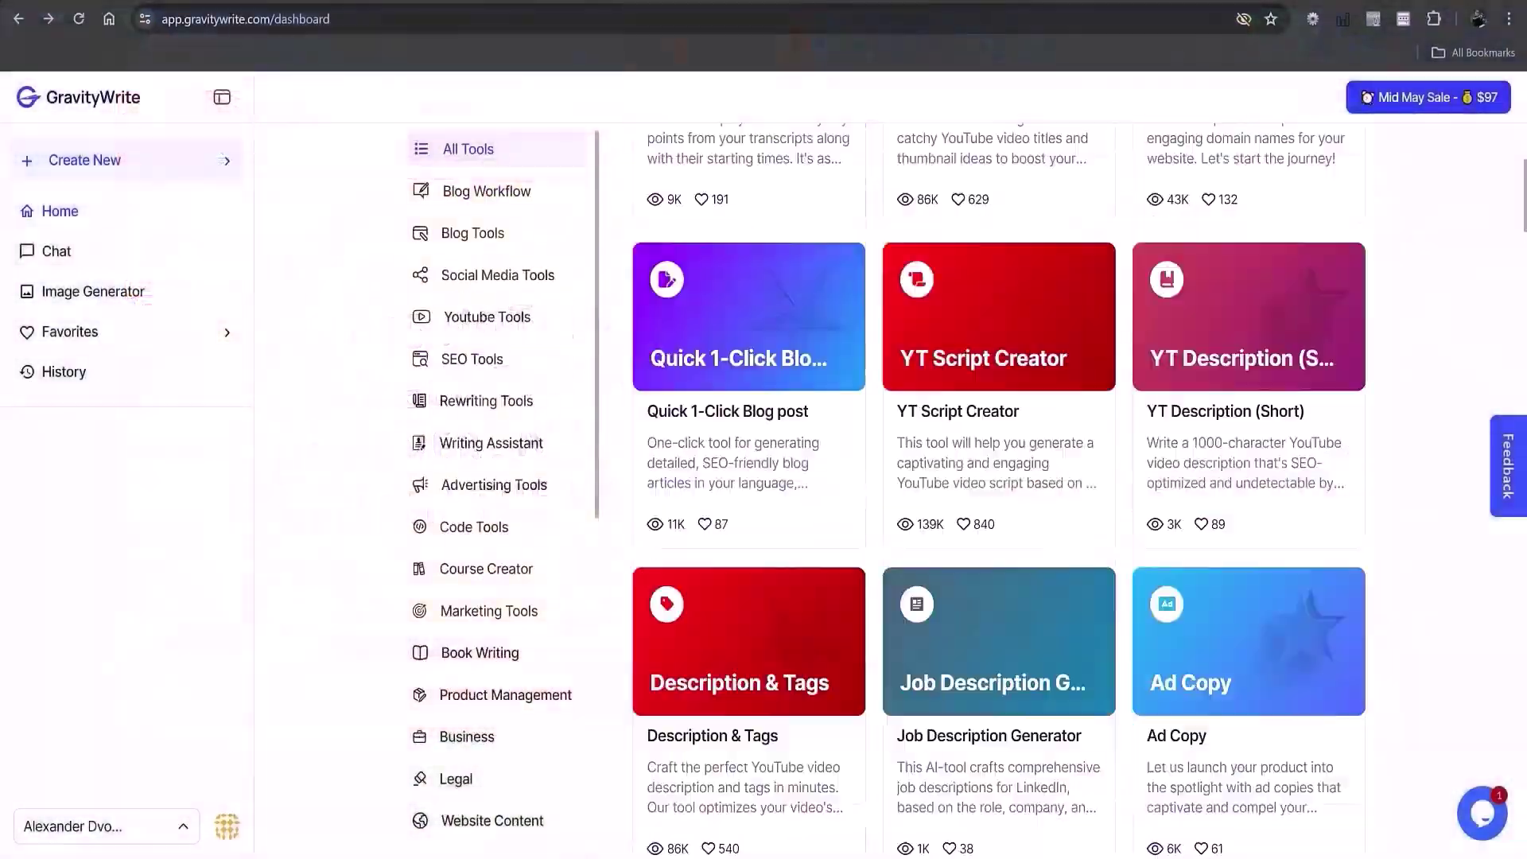
{"action": "scroll", "coordinate": [998, 477], "scroll_direction": "down", "scroll_amount": 20}
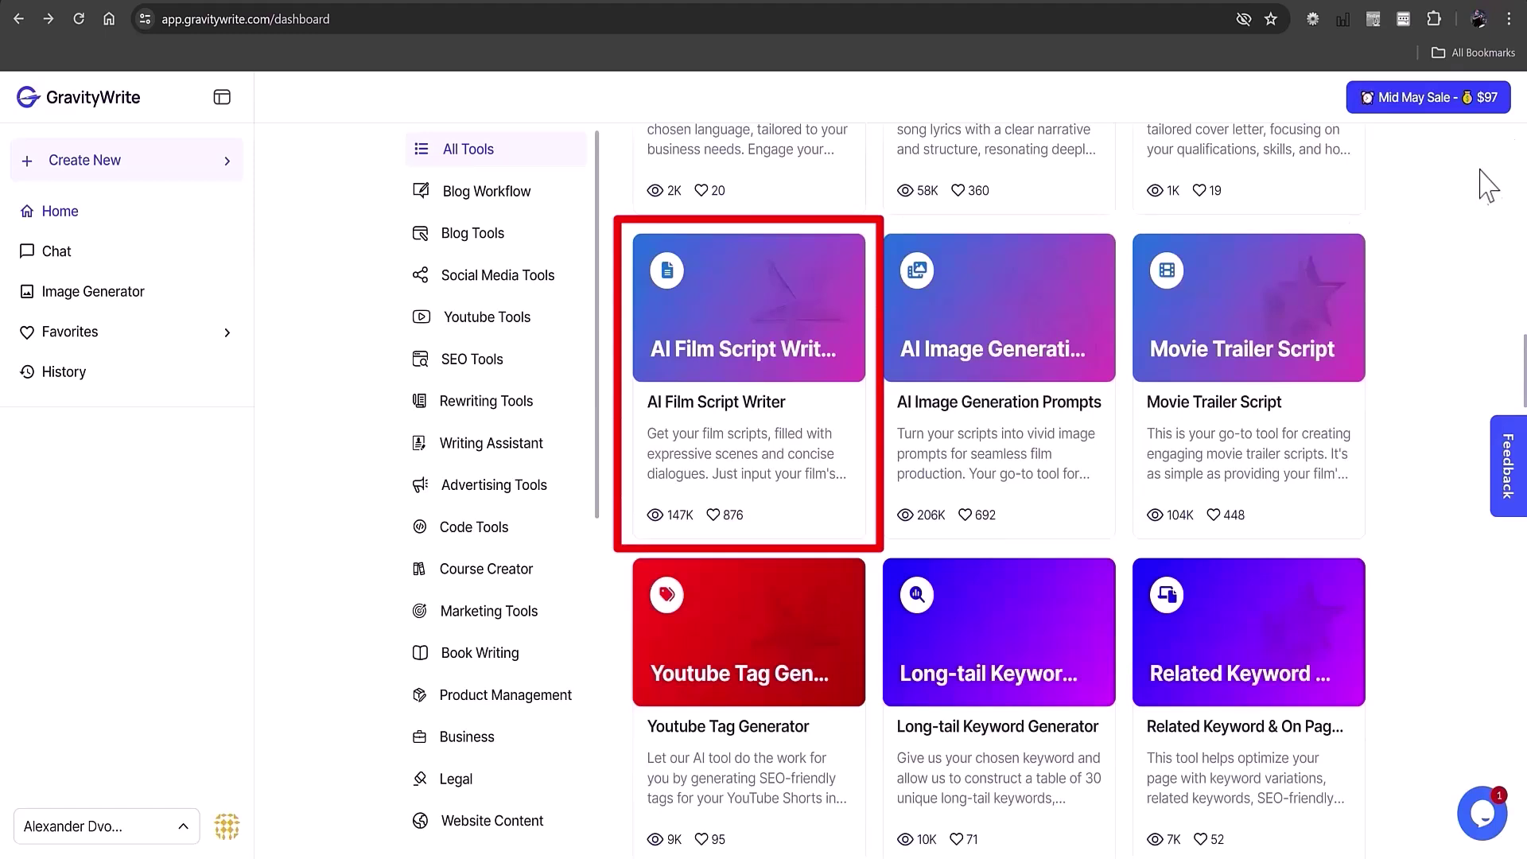
{"action": "left_click", "coordinate": [730, 334]}
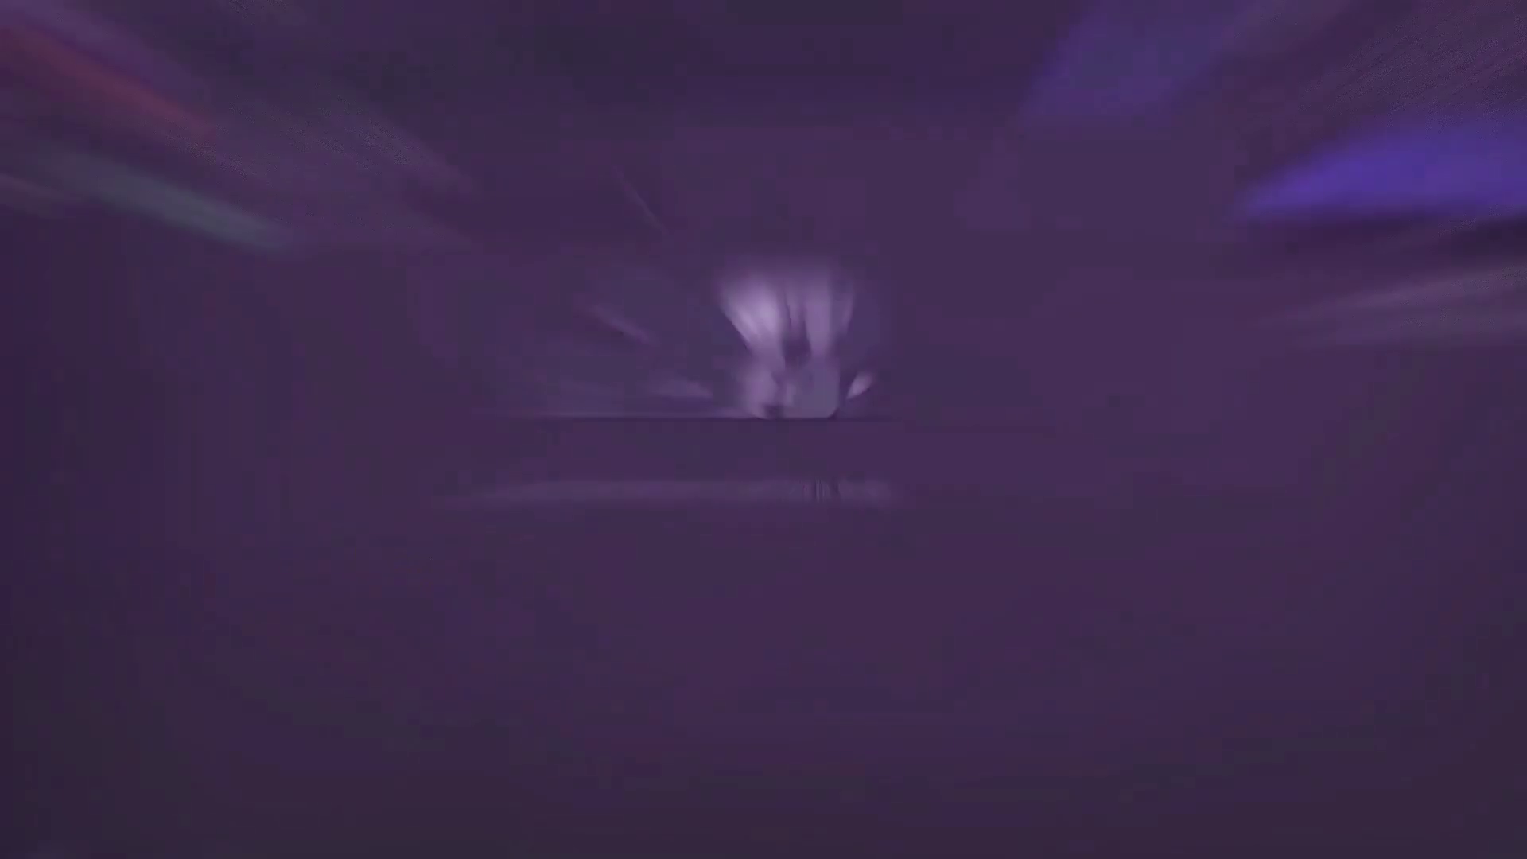
{"action": "left_click", "coordinate": [30, 71]}
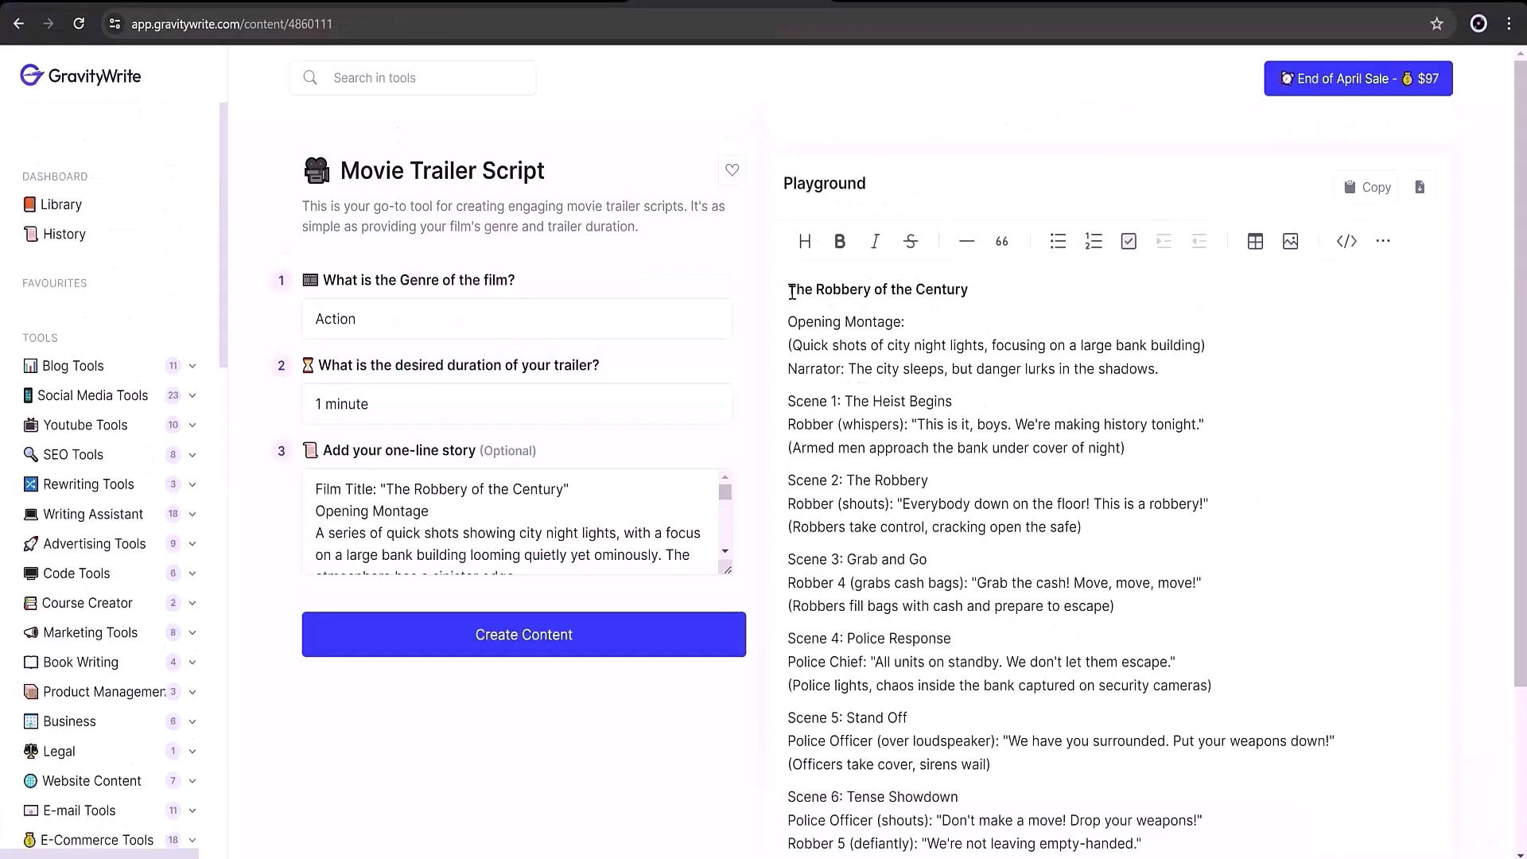
Copy the entire generated trailer script and open the AI Image Generation Prompts tool among the Film Making Tools.
{"action": "left_click_drag", "start_coordinate": [791, 291], "coordinate": [1212, 721]}
{"action": "right_click", "coordinate": [900, 454]}
{"action": "left_click", "coordinate": [922, 476]}
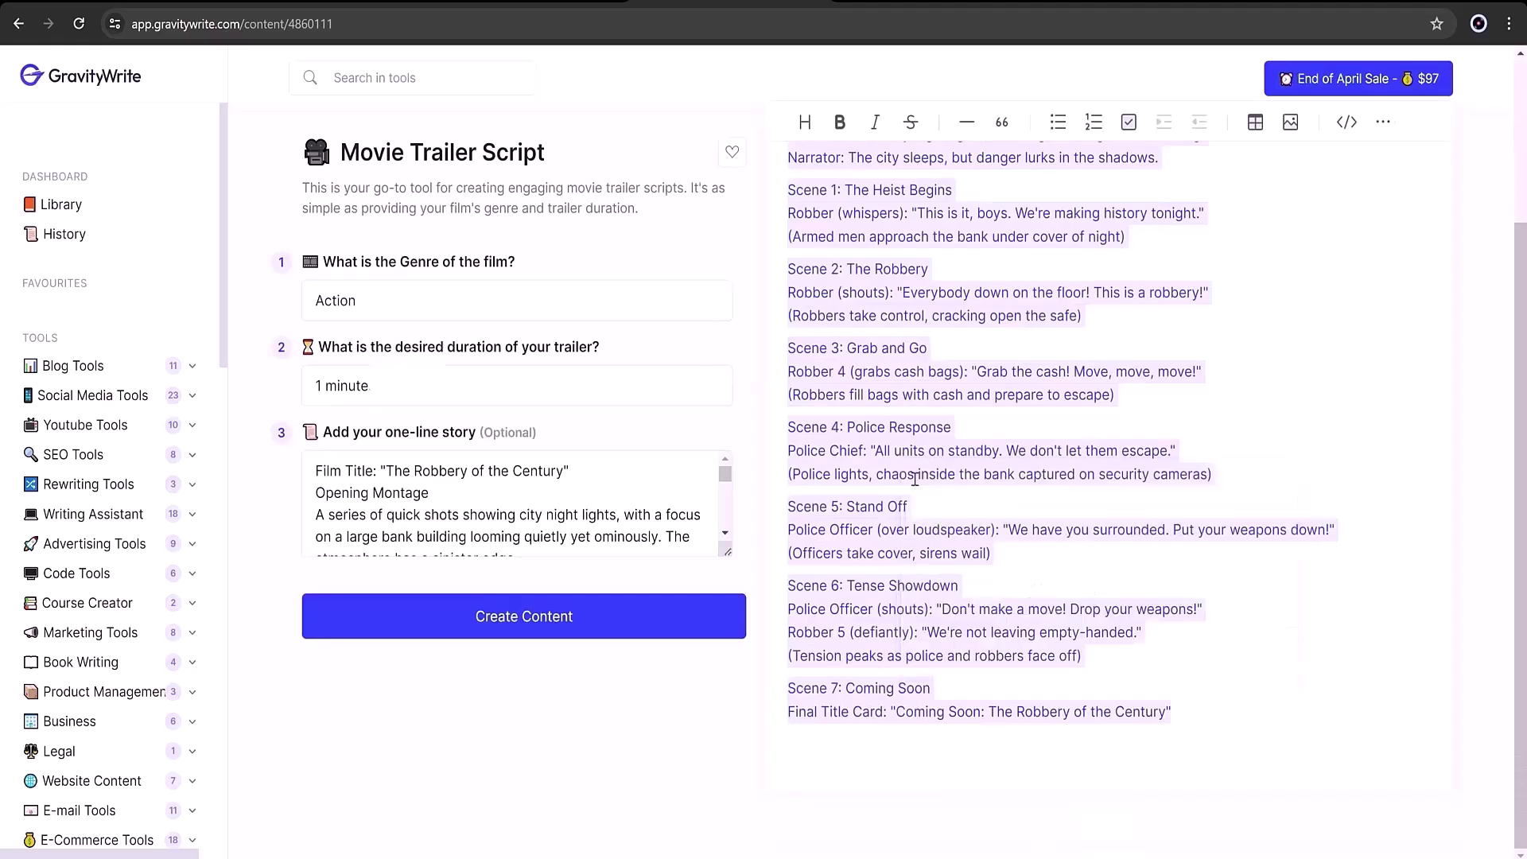
{"action": "scroll", "coordinate": [223, 498], "scroll_direction": "down", "scroll_amount": 5}
{"action": "scroll", "coordinate": [229, 517], "scroll_direction": "down", "scroll_amount": 3}
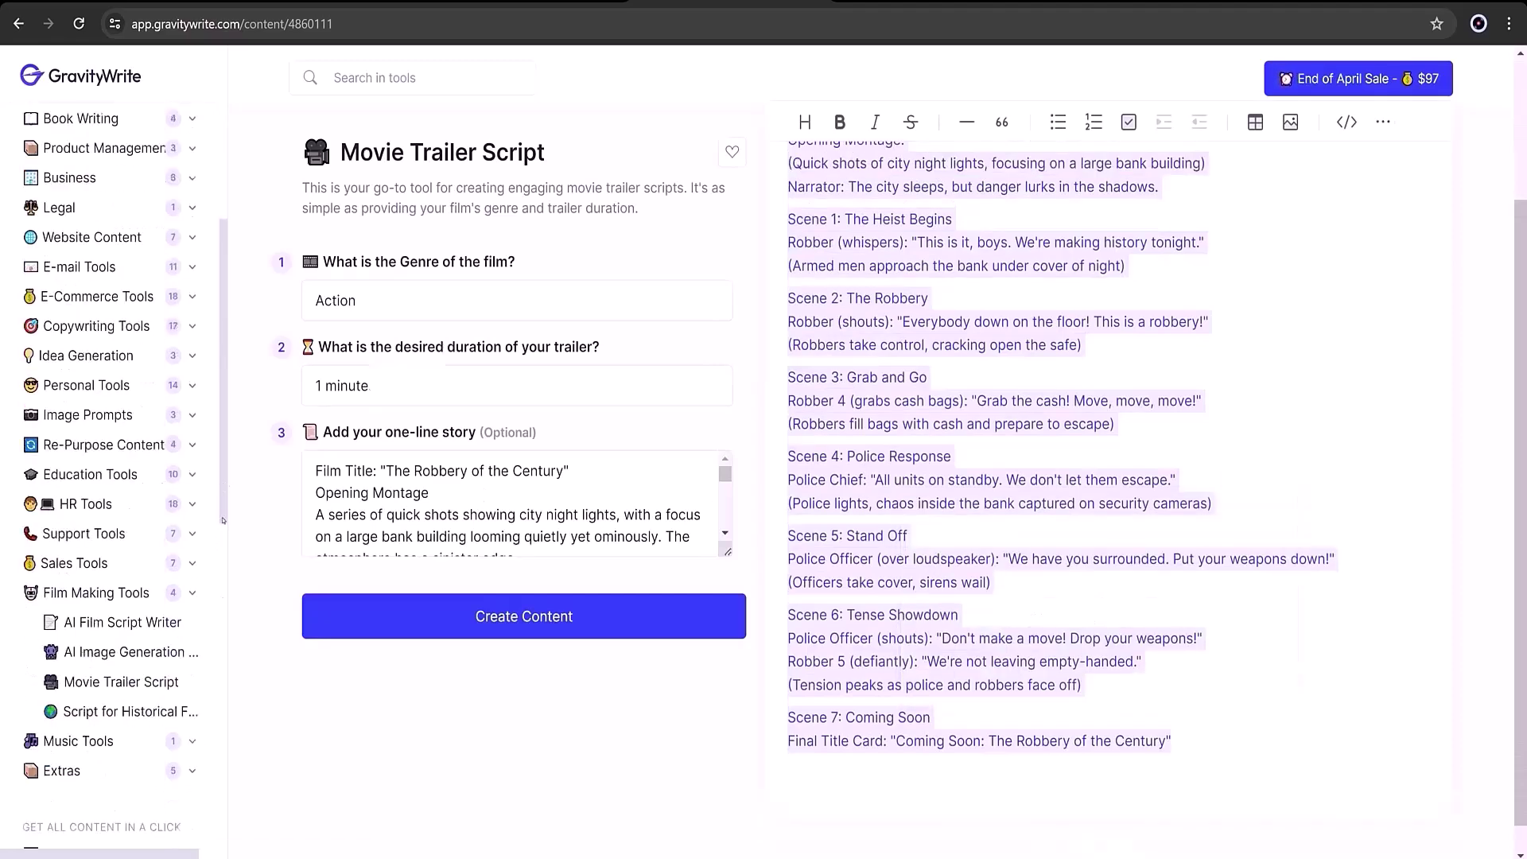
{"action": "scroll", "coordinate": [225, 538], "scroll_direction": "down", "scroll_amount": 3}
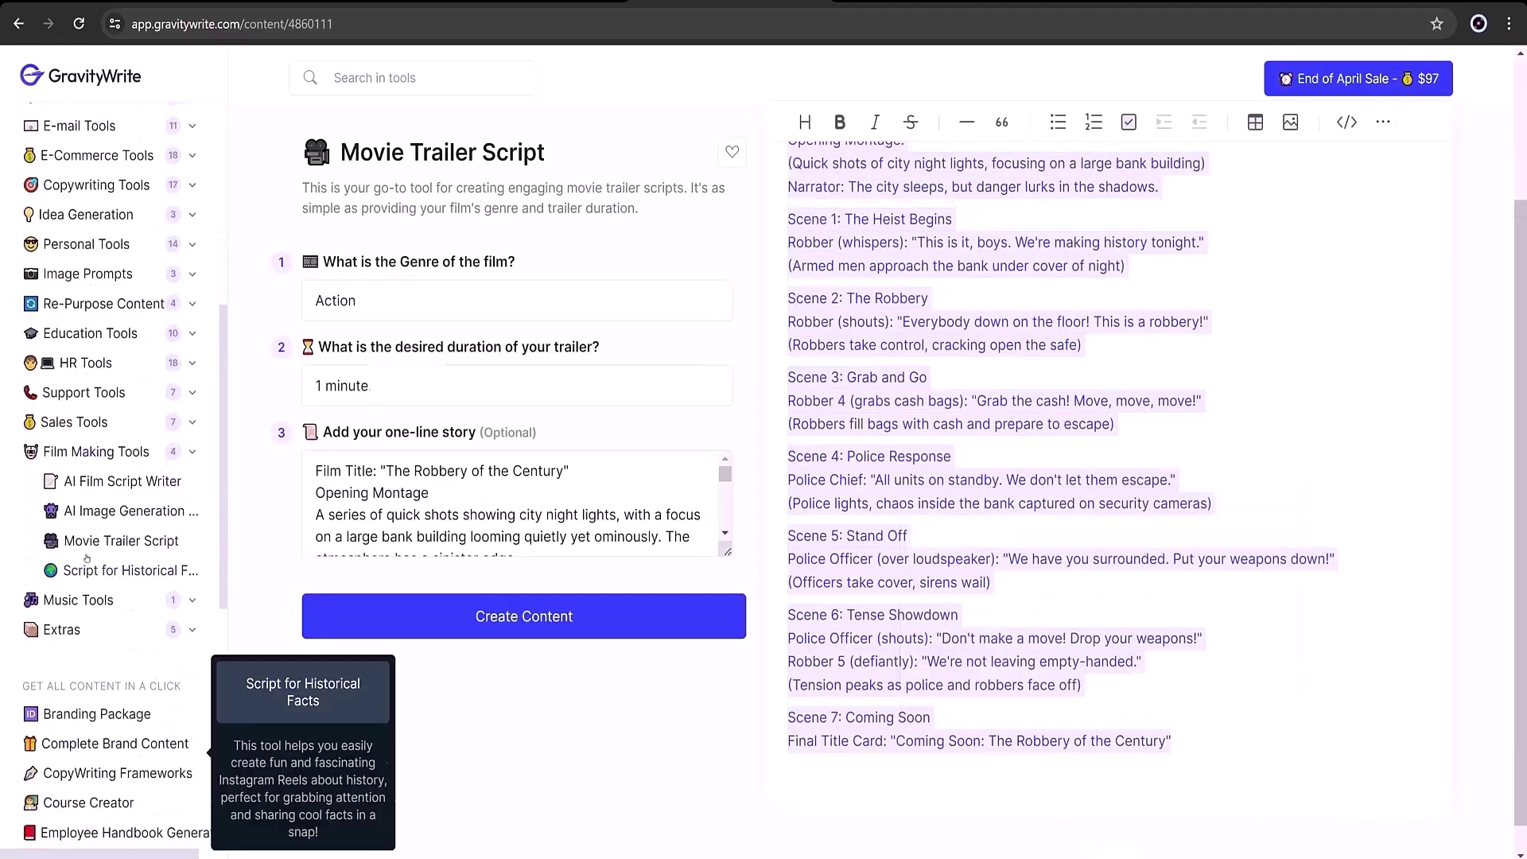
{"action": "left_click", "coordinate": [108, 513]}
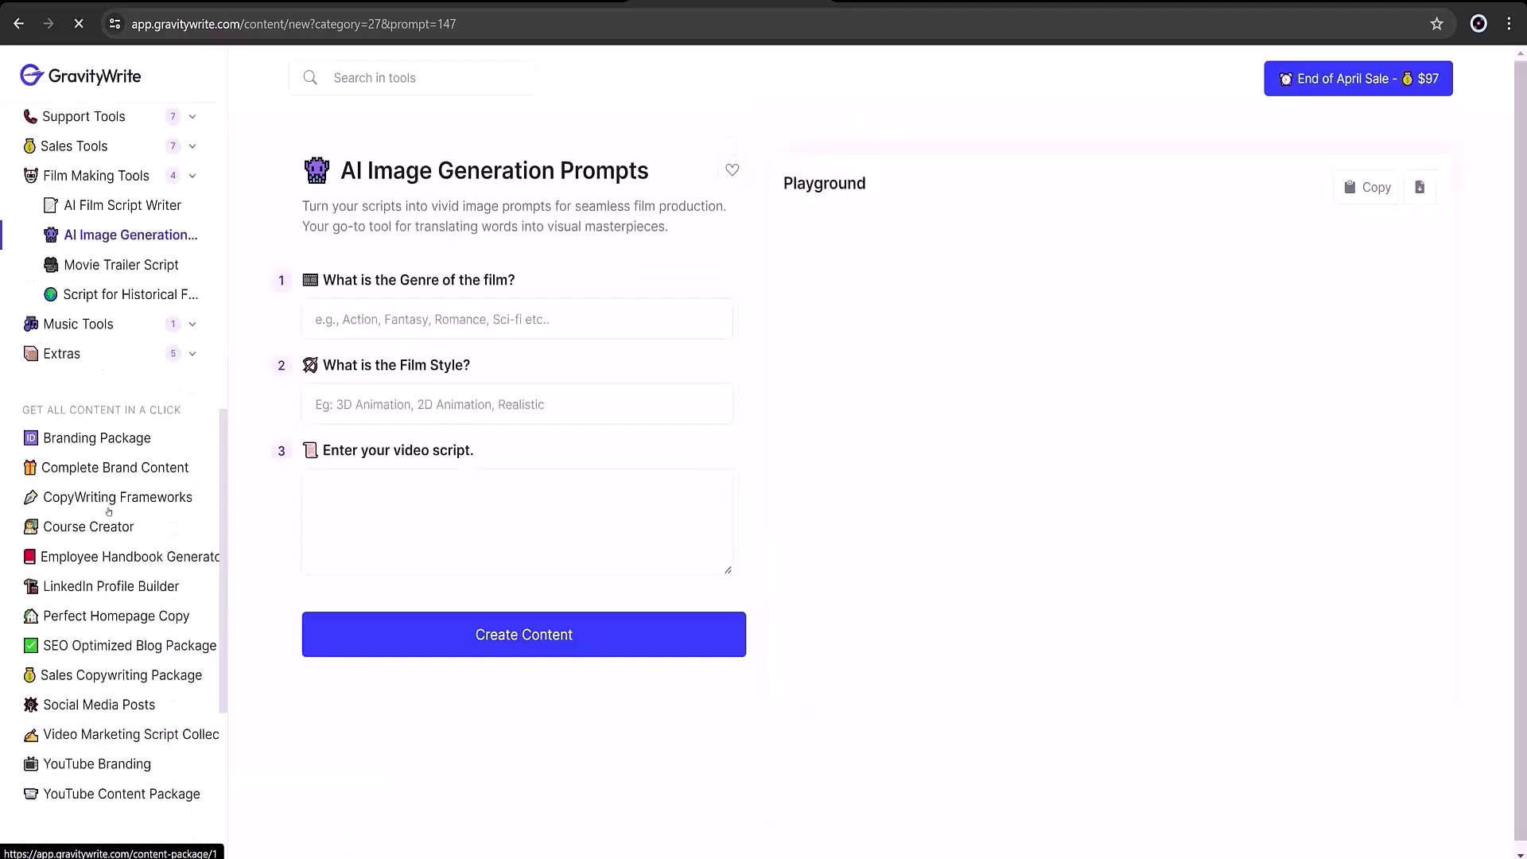
Set the image prompts' genre to Action and the film style to Realistic.
{"action": "left_click", "coordinate": [346, 322]}
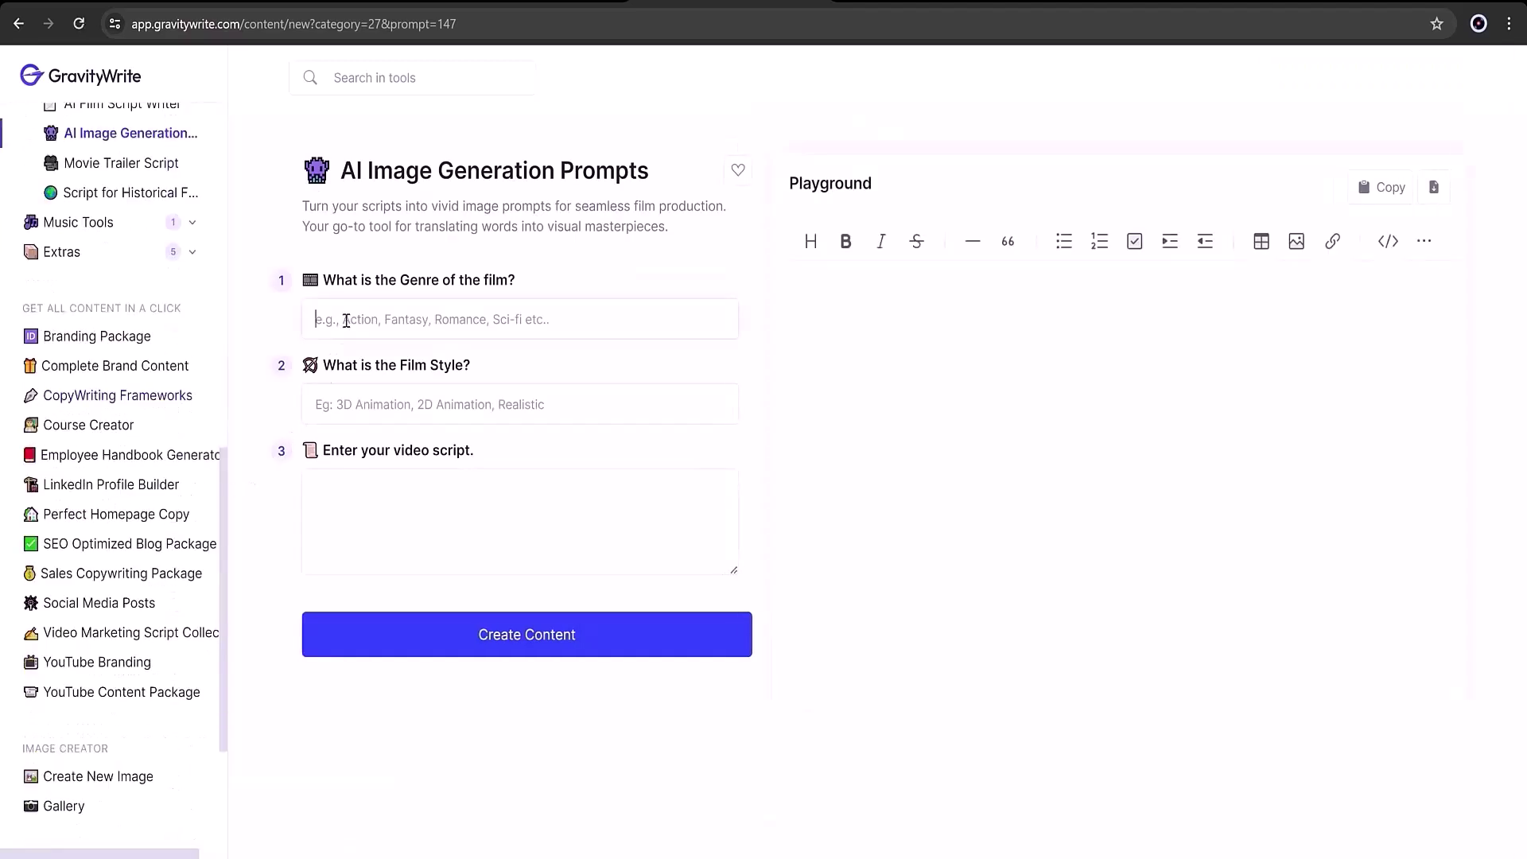
{"action": "type", "text": "Action"}
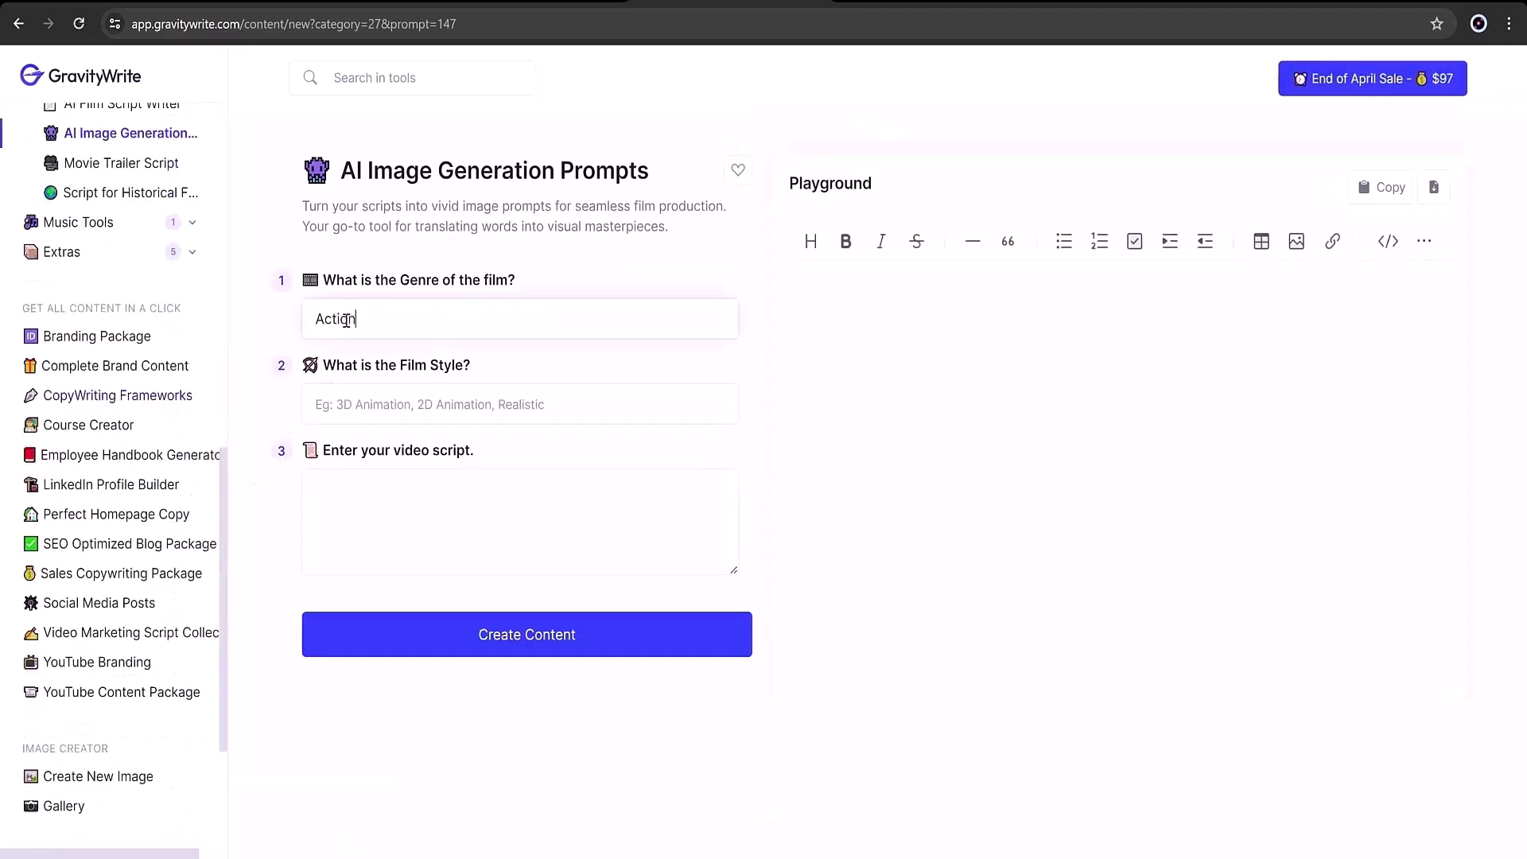
{"action": "left_click", "coordinate": [365, 406]}
{"action": "type", "text": "Realistic"}
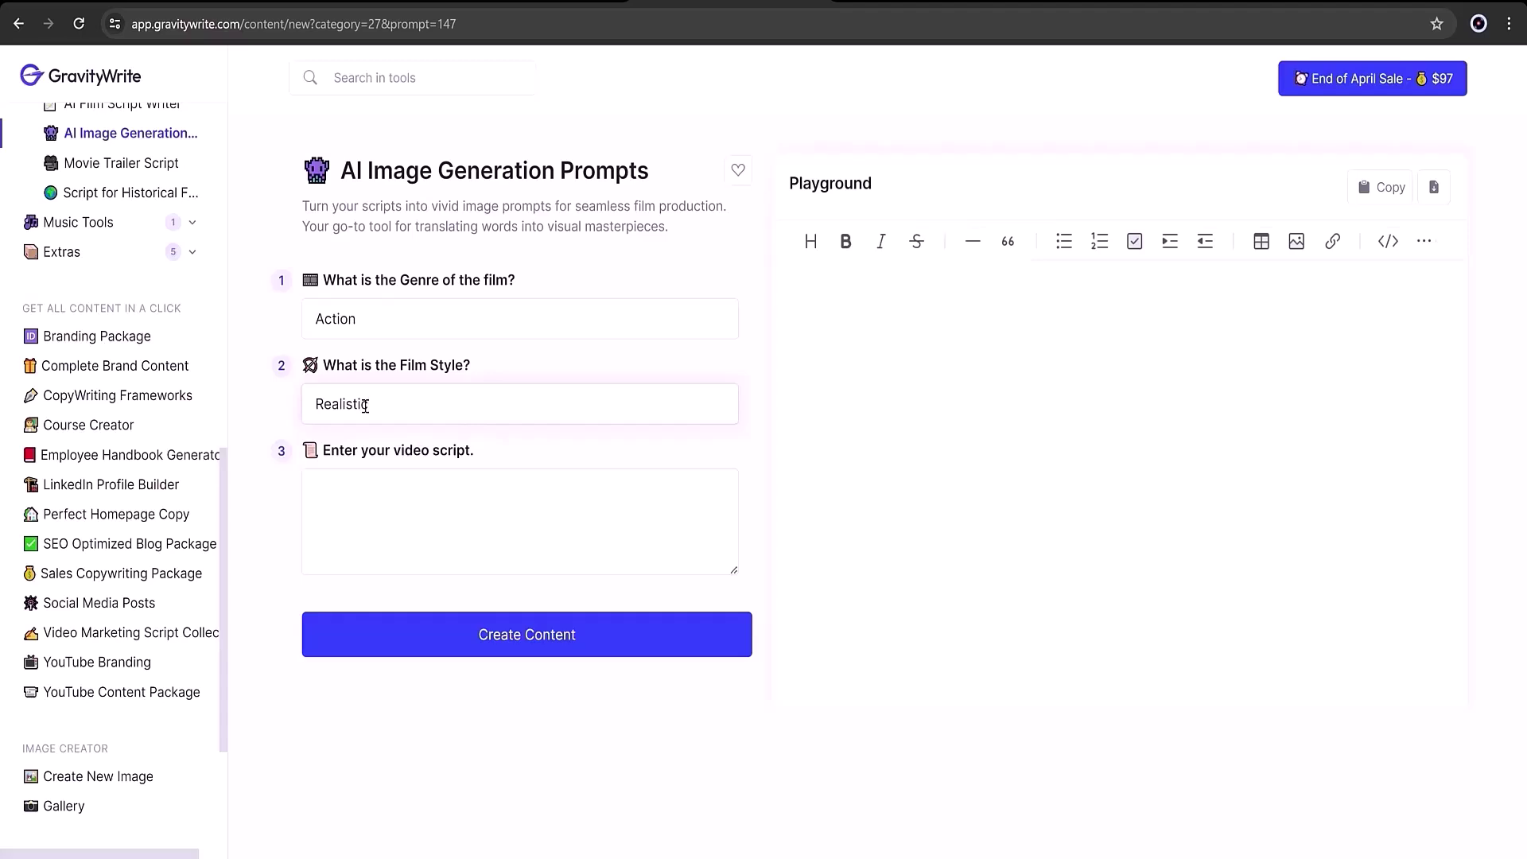
Paste the copied trailer script as the video script, generate the image prompts and look through them.
{"action": "right_click", "coordinate": [344, 477]}
{"action": "left_click", "coordinate": [400, 294]}
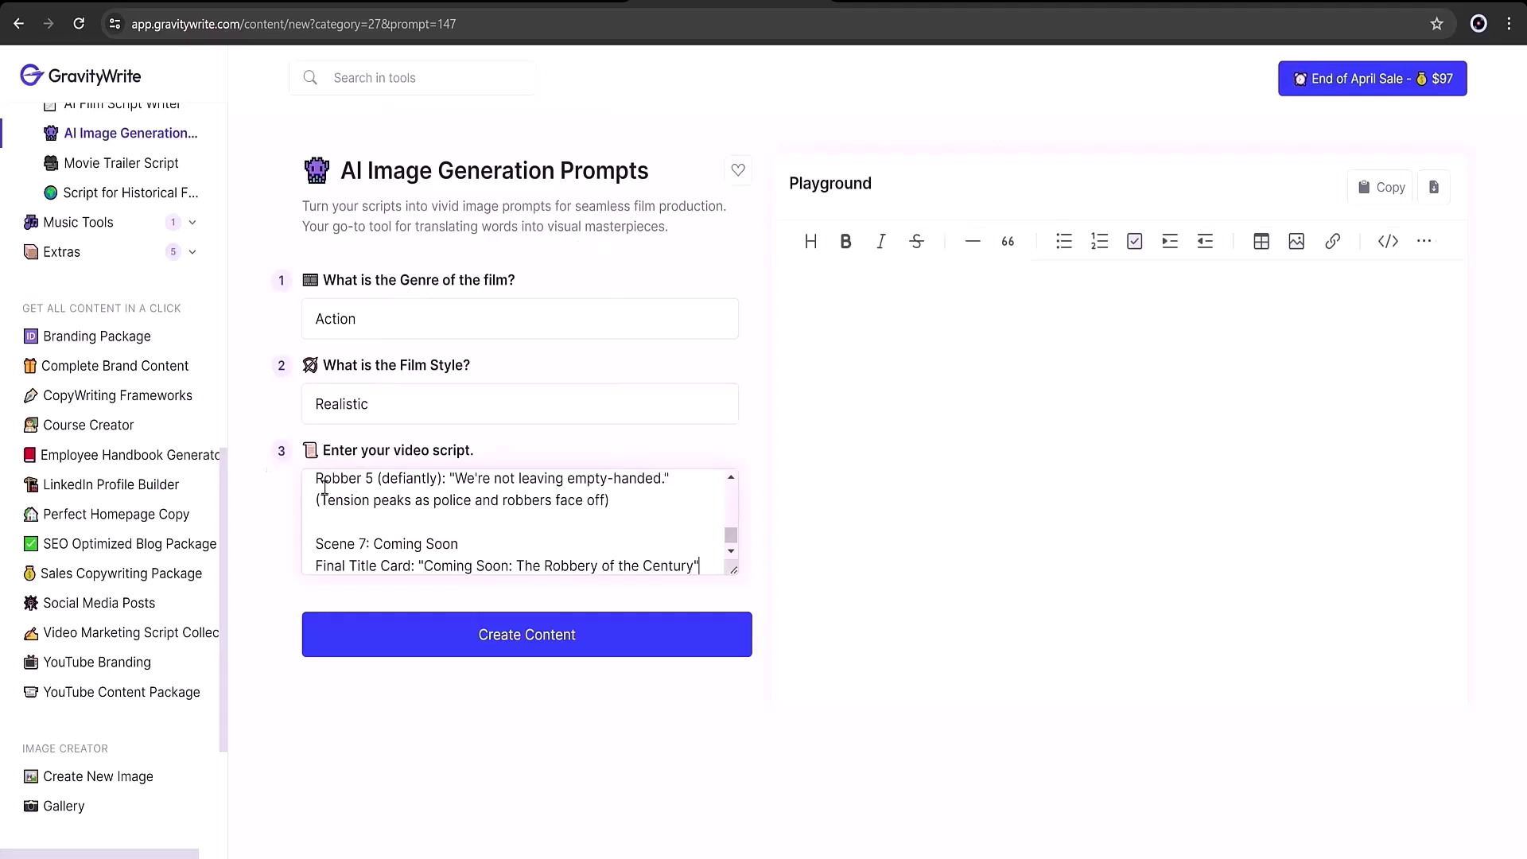
{"action": "left_click", "coordinate": [535, 638]}
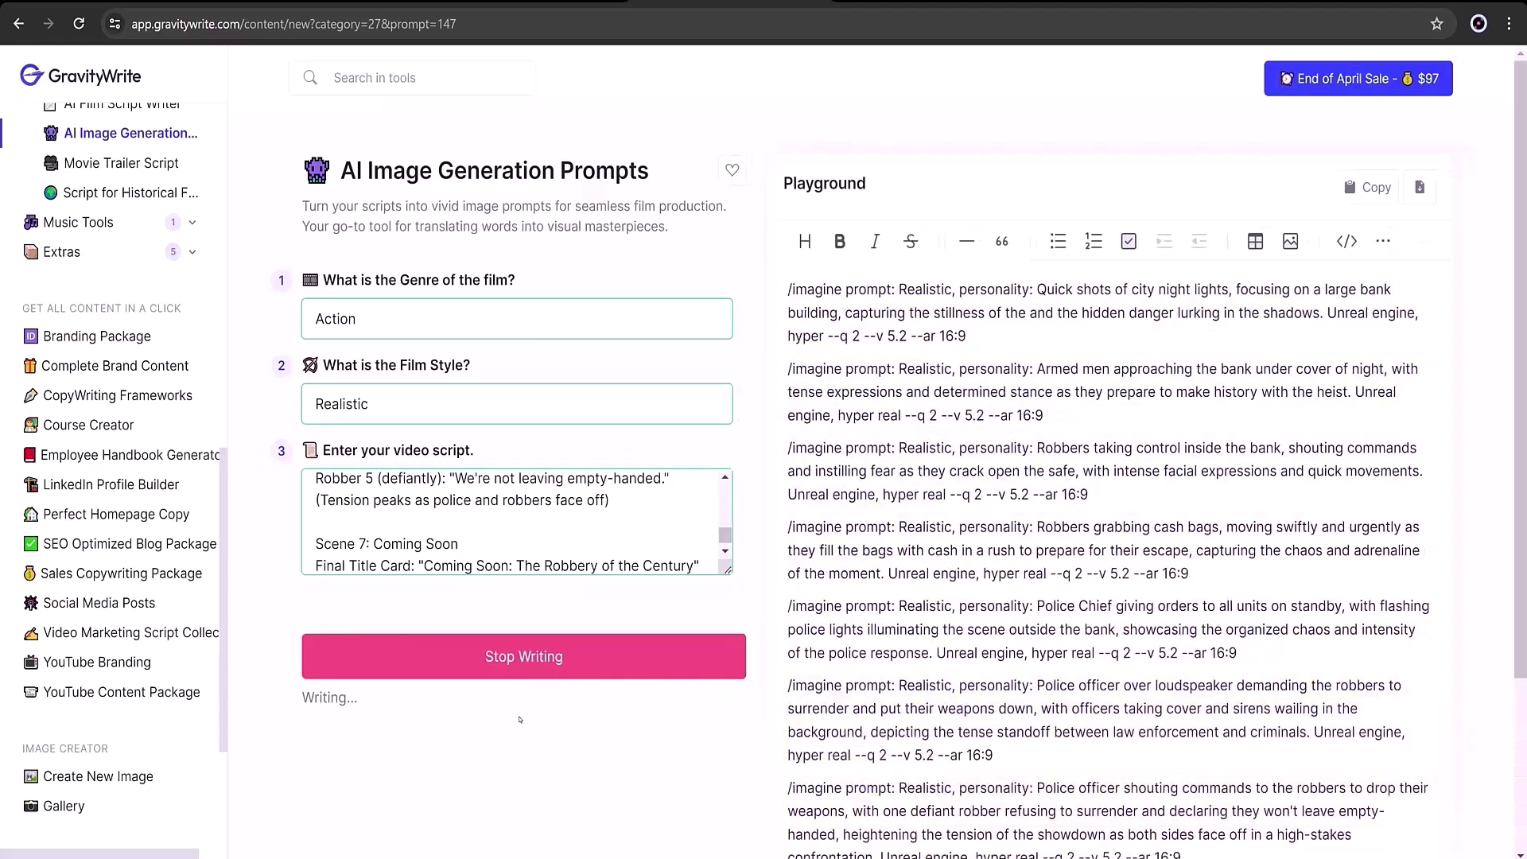
{"action": "scroll", "coordinate": [867, 585], "scroll_direction": "down", "scroll_amount": 4}
{"action": "scroll", "coordinate": [866, 585], "scroll_direction": "up", "scroll_amount": 5}
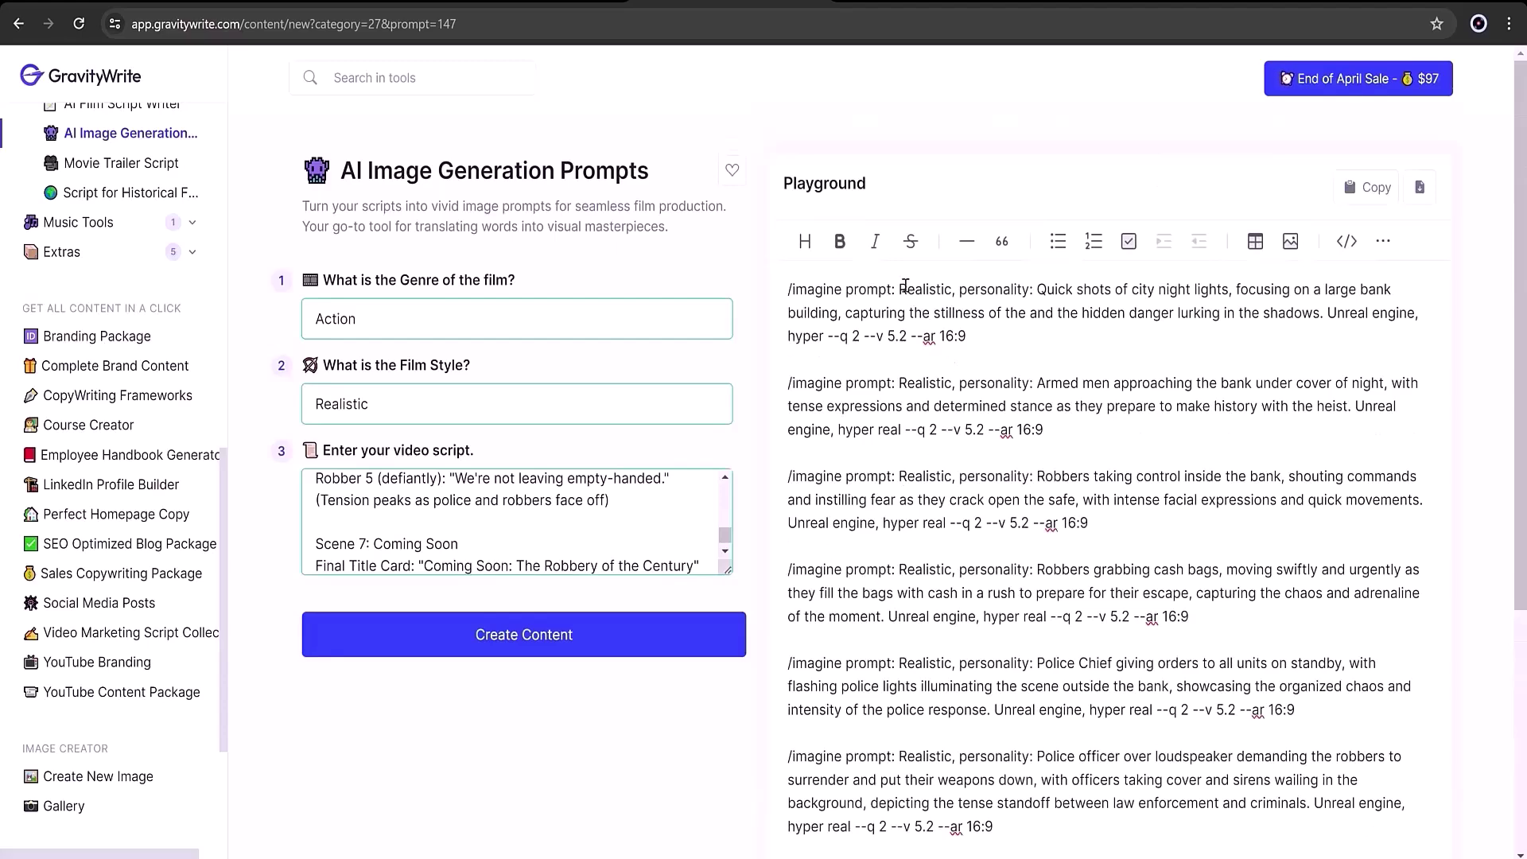
Copy the first image prompt, from "Realistic, personality" through "--ar 16:9", leaving out the /imagine prefix.
{"action": "left_click_drag", "start_coordinate": [900, 290], "coordinate": [969, 334]}
{"action": "right_click", "coordinate": [1022, 312]}
{"action": "left_click", "coordinate": [1042, 390]}
Switch to Discord and run Midjourney's /imagine command in the general channel with the copied city night lights prompt.
{"action": "key", "text": "alt+Tab"}
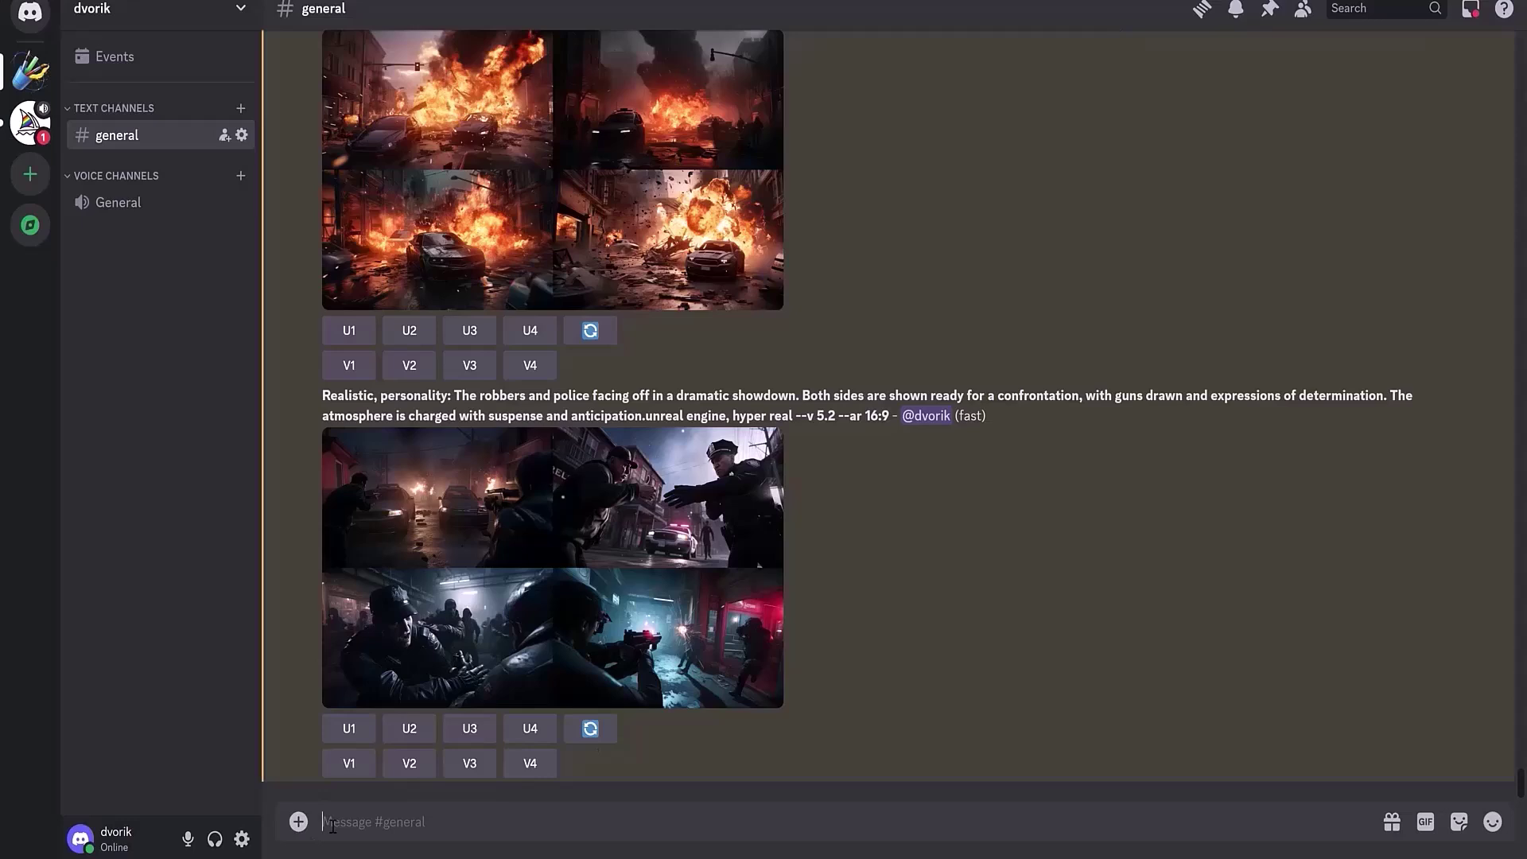
{"action": "type", "text": "/"}
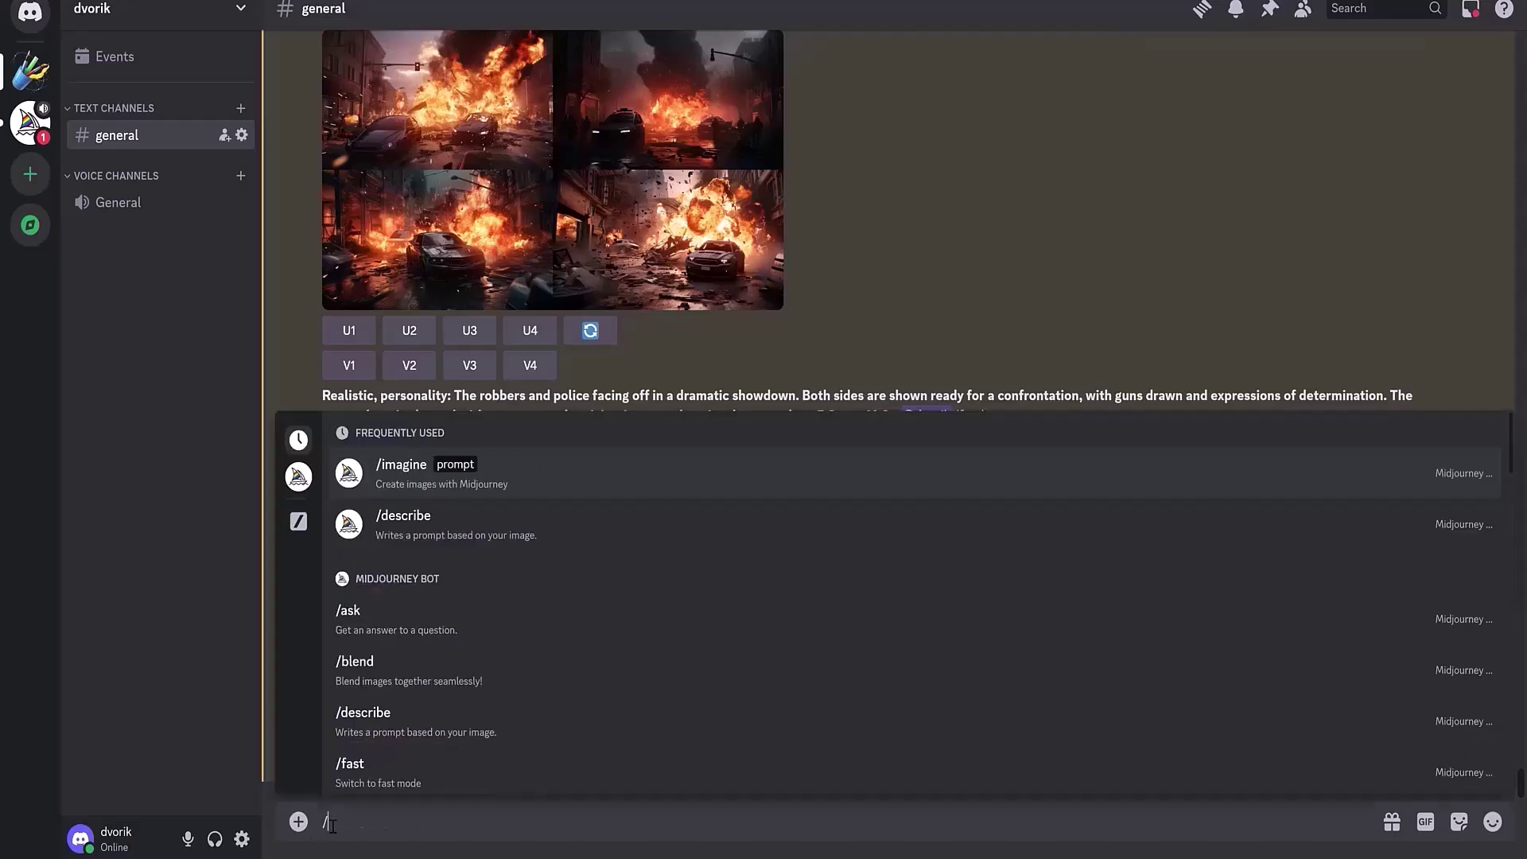
{"action": "left_click", "coordinate": [405, 484]}
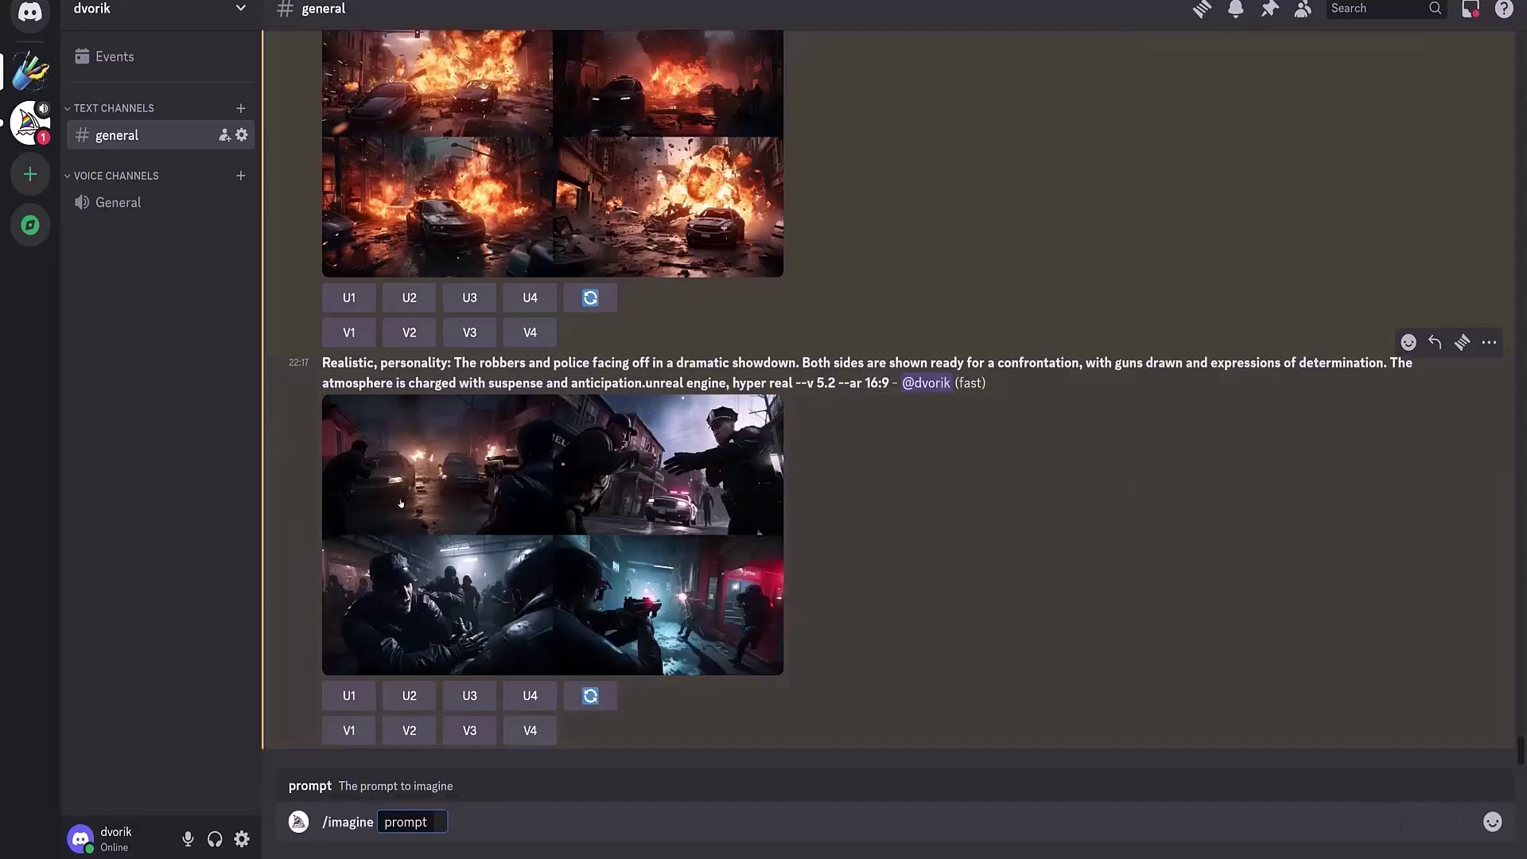
{"action": "key", "text": "ctrl+v"}
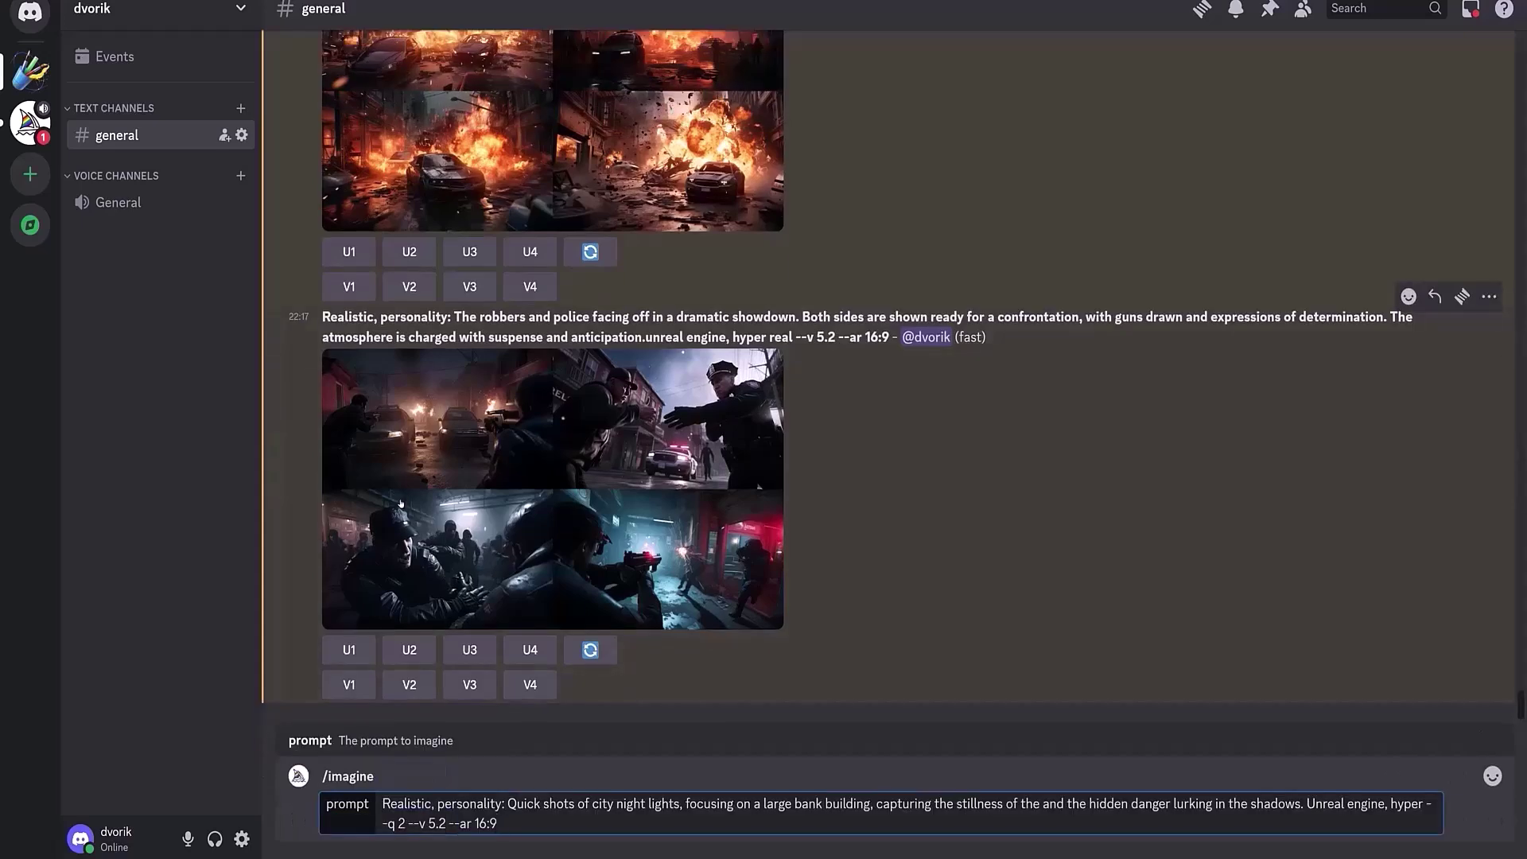
{"action": "key", "text": "Return"}
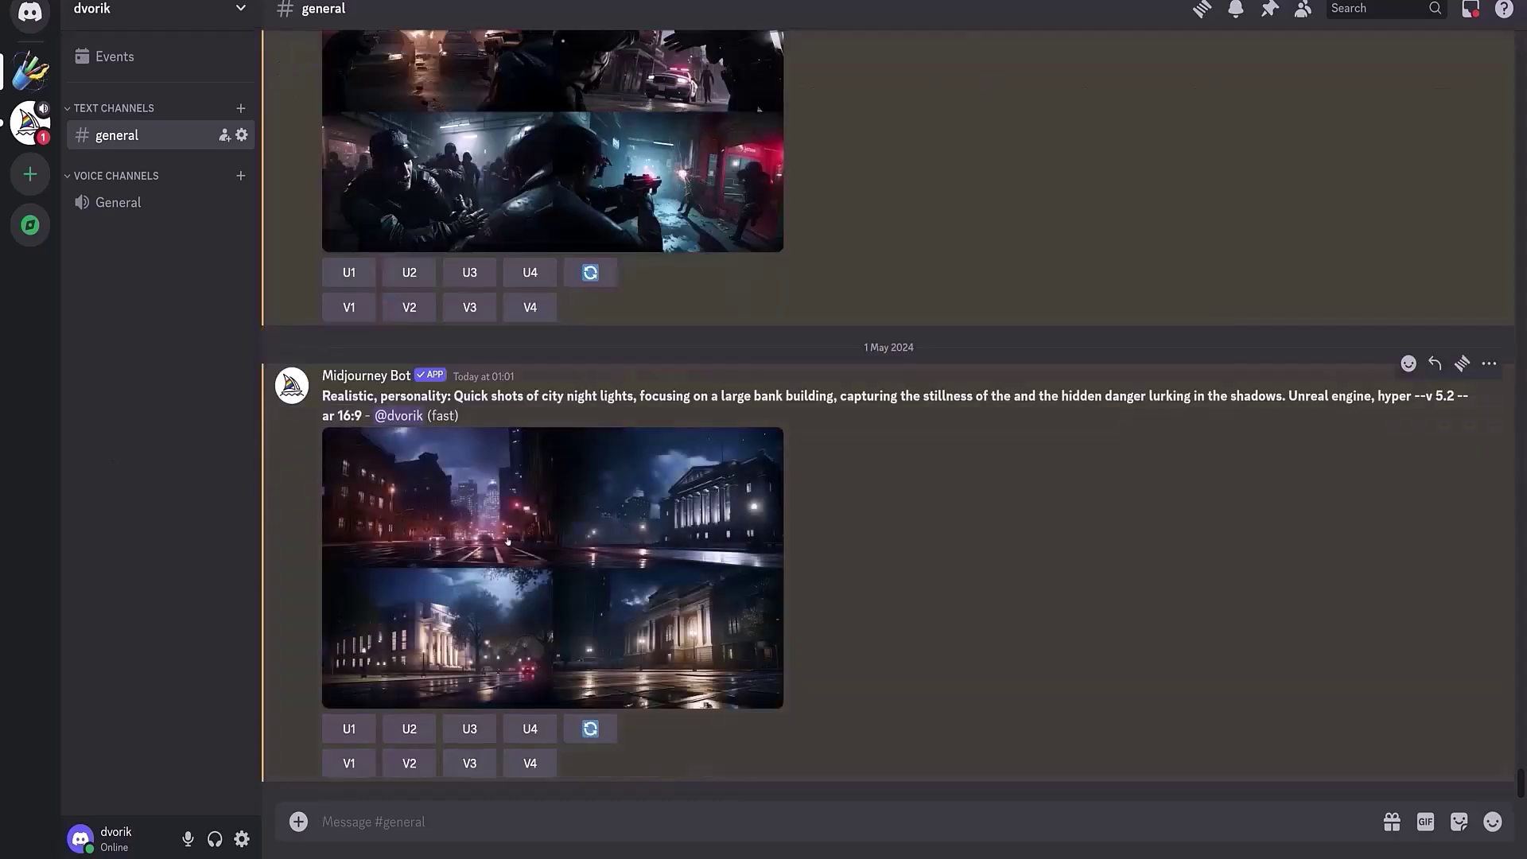
Open the generated city night lights image grid in the browser and save it to the Desktop as 1.
{"action": "left_click", "coordinate": [506, 540]}
{"action": "left_click", "coordinate": [326, 720]}
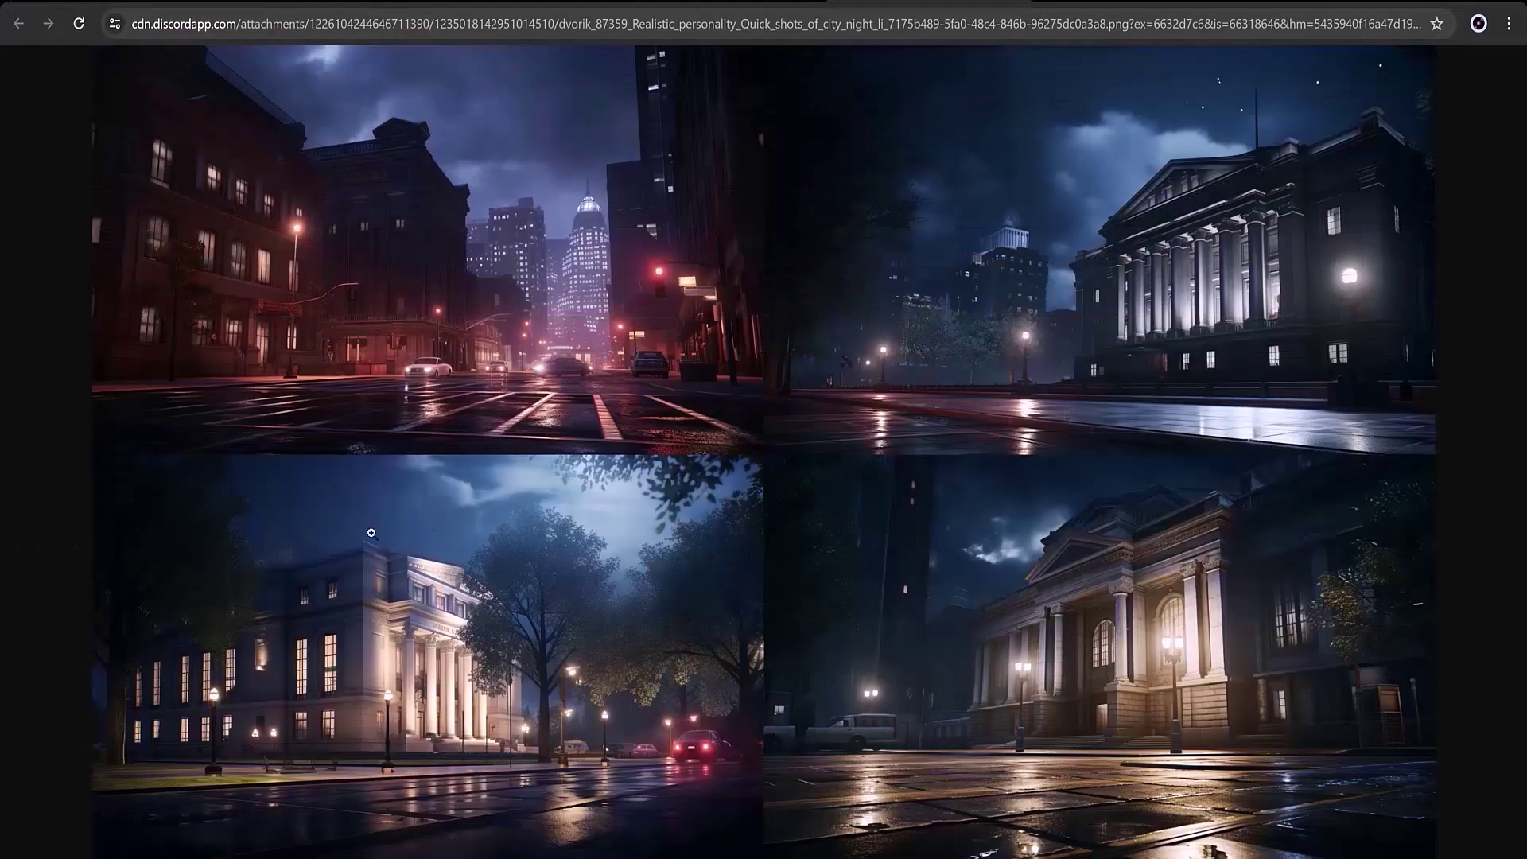
{"action": "right_click", "coordinate": [566, 470]}
{"action": "left_click", "coordinate": [594, 516]}
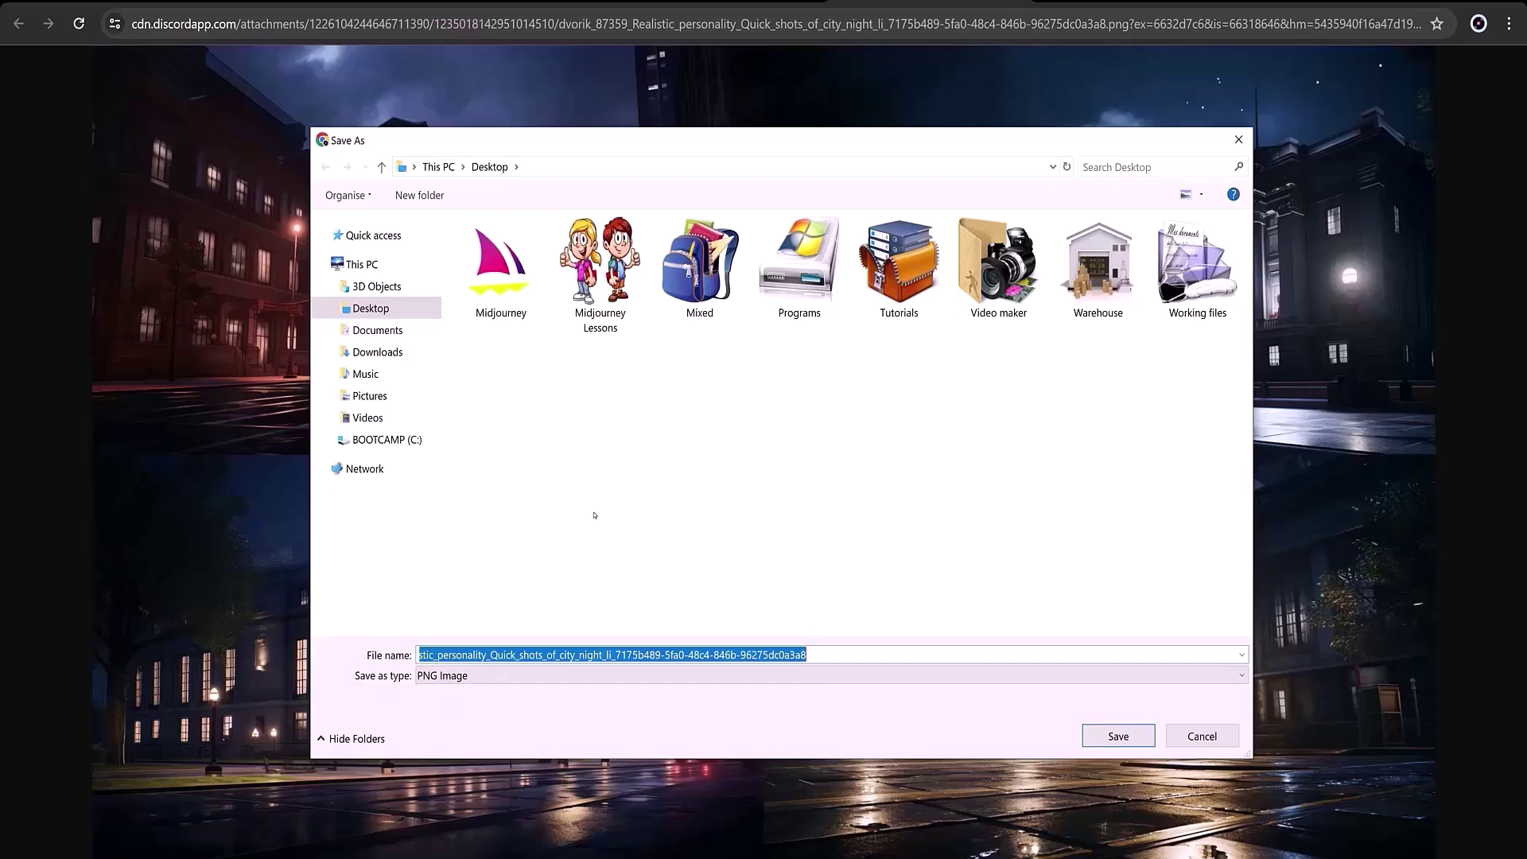
{"action": "key", "text": "BackSpace"}
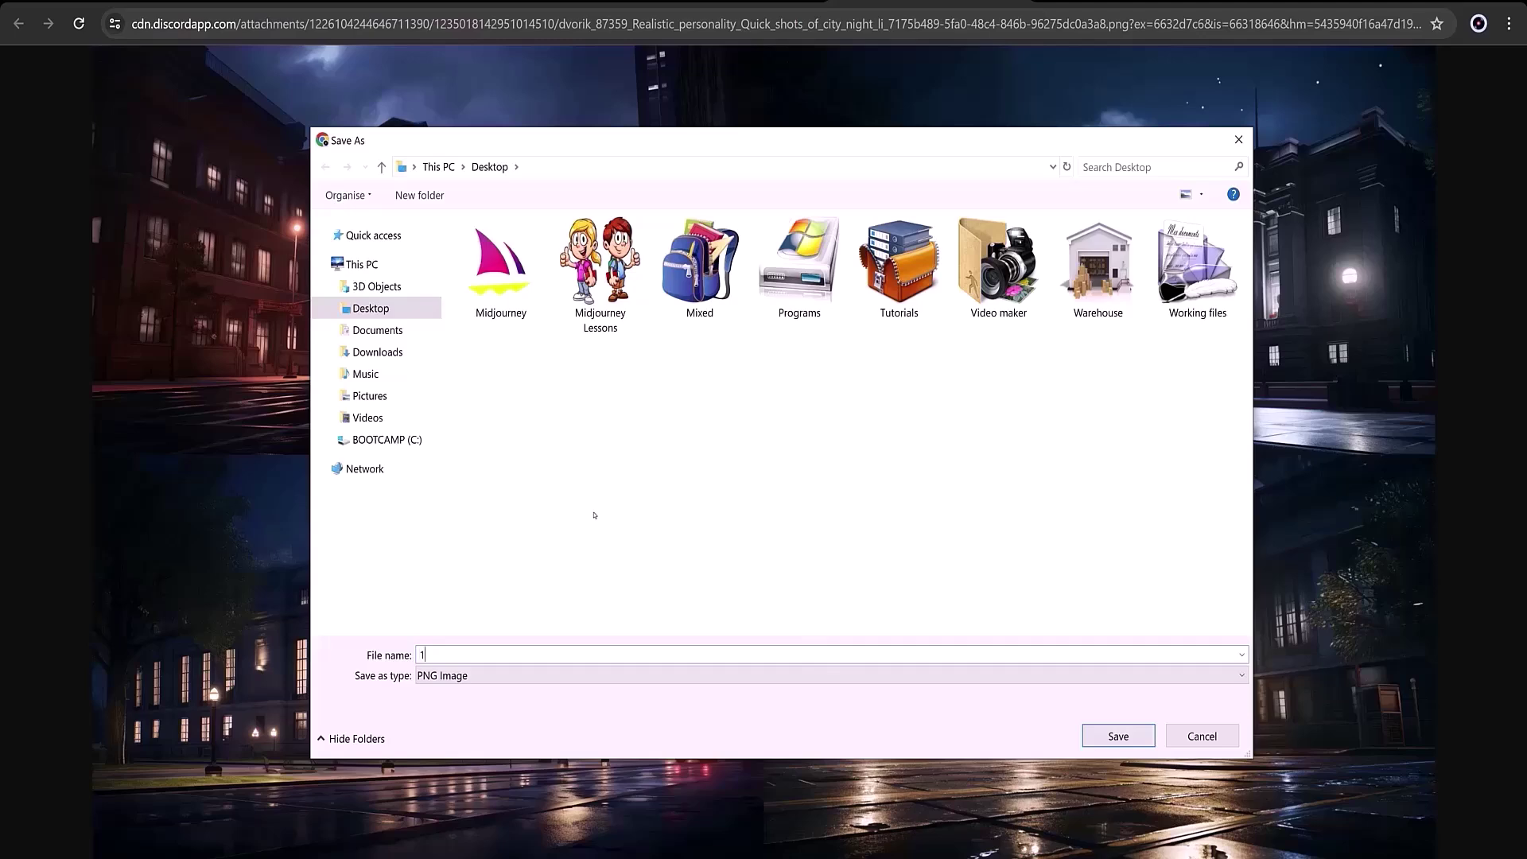
{"action": "key", "text": "Return"}
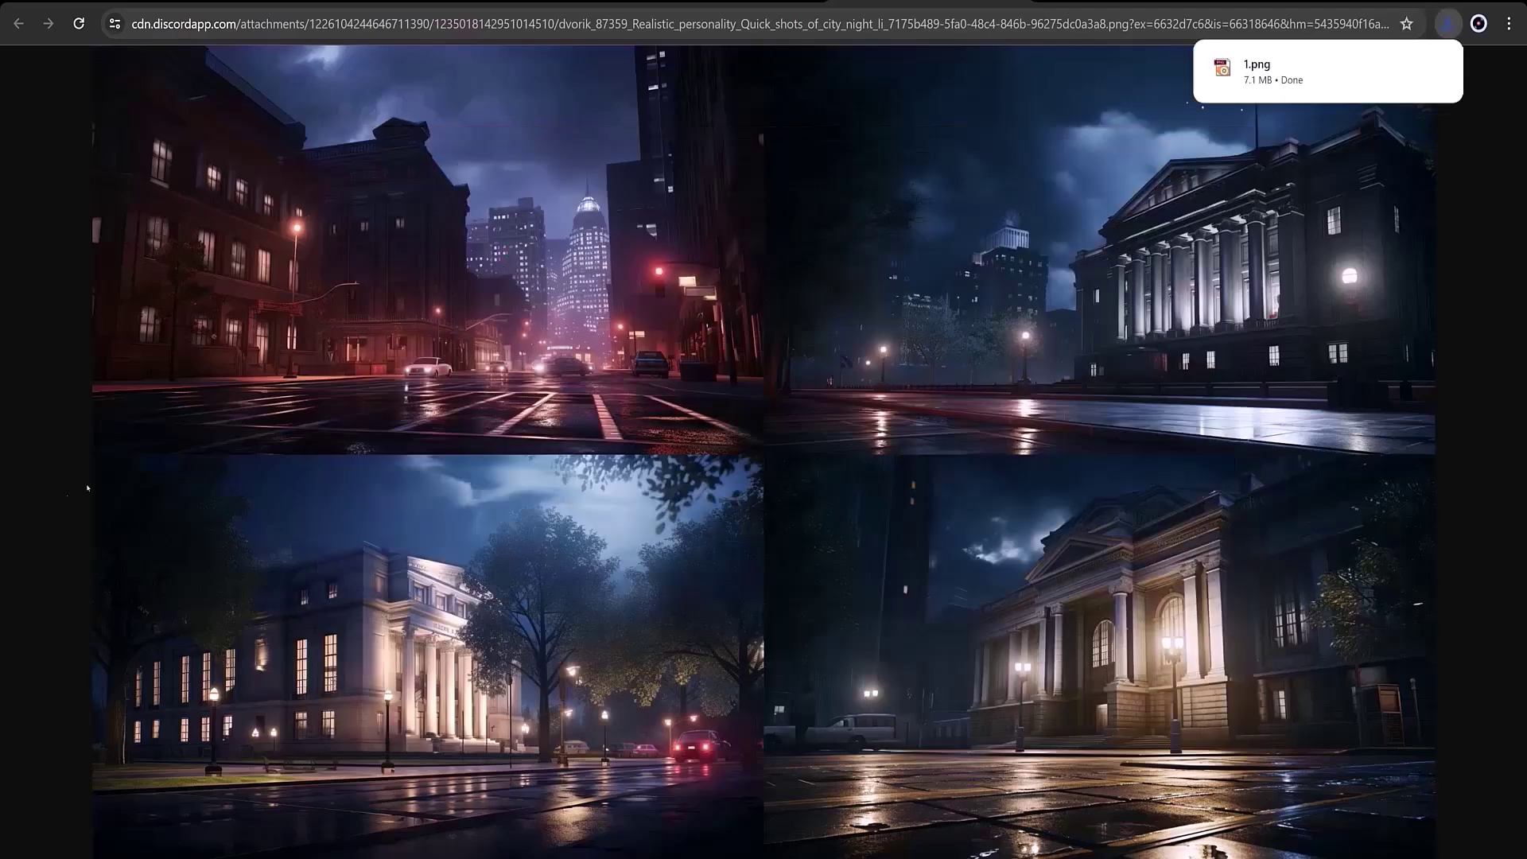
Switch to GravityWrite and copy the second image prompt about armed men approaching the bank, from "Realistic, personality" through "--ar 16:9".
{"action": "key", "text": "ctrl+shift+Tab"}
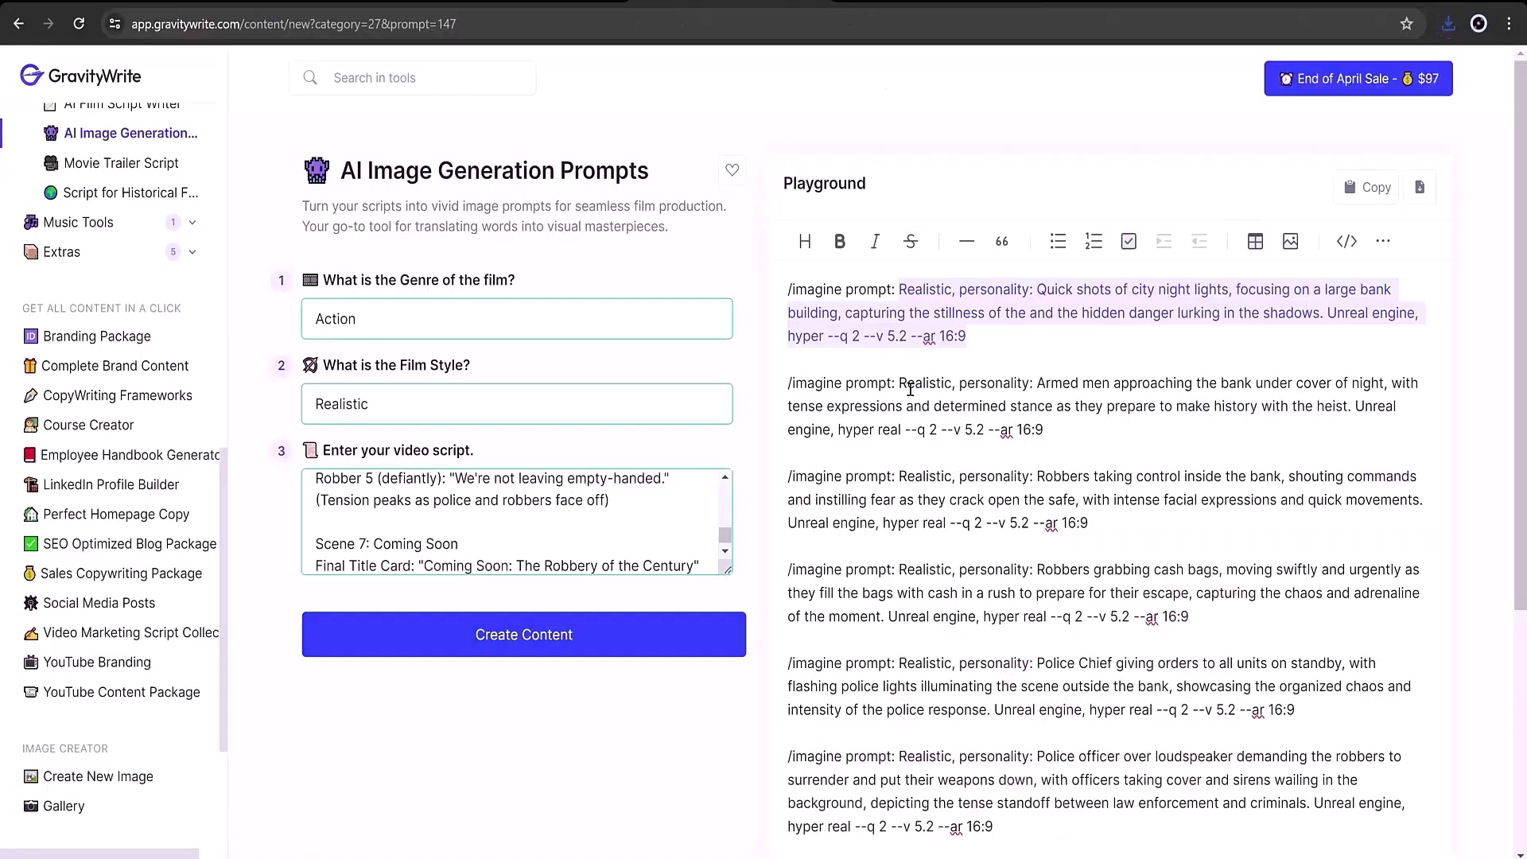
{"action": "left_click_drag", "start_coordinate": [898, 383], "coordinate": [1042, 430]}
{"action": "key", "text": "ctrl+c"}
{"action": "right_click", "coordinate": [1009, 403]}
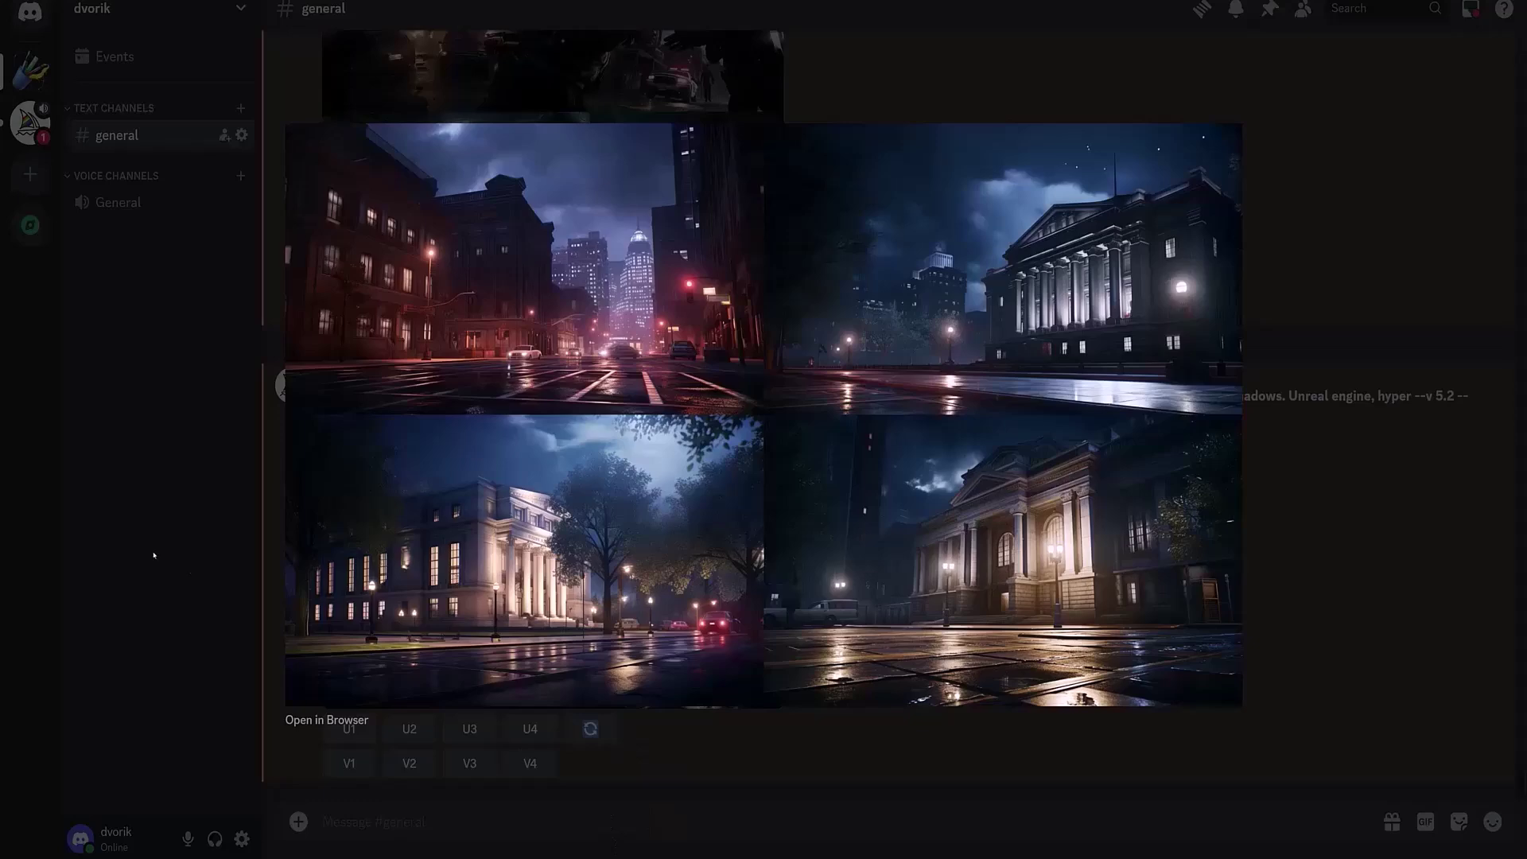
Return to Discord and run Midjourney's /imagine command with the copied armed men prompt.
{"action": "left_click", "coordinate": [154, 555]}
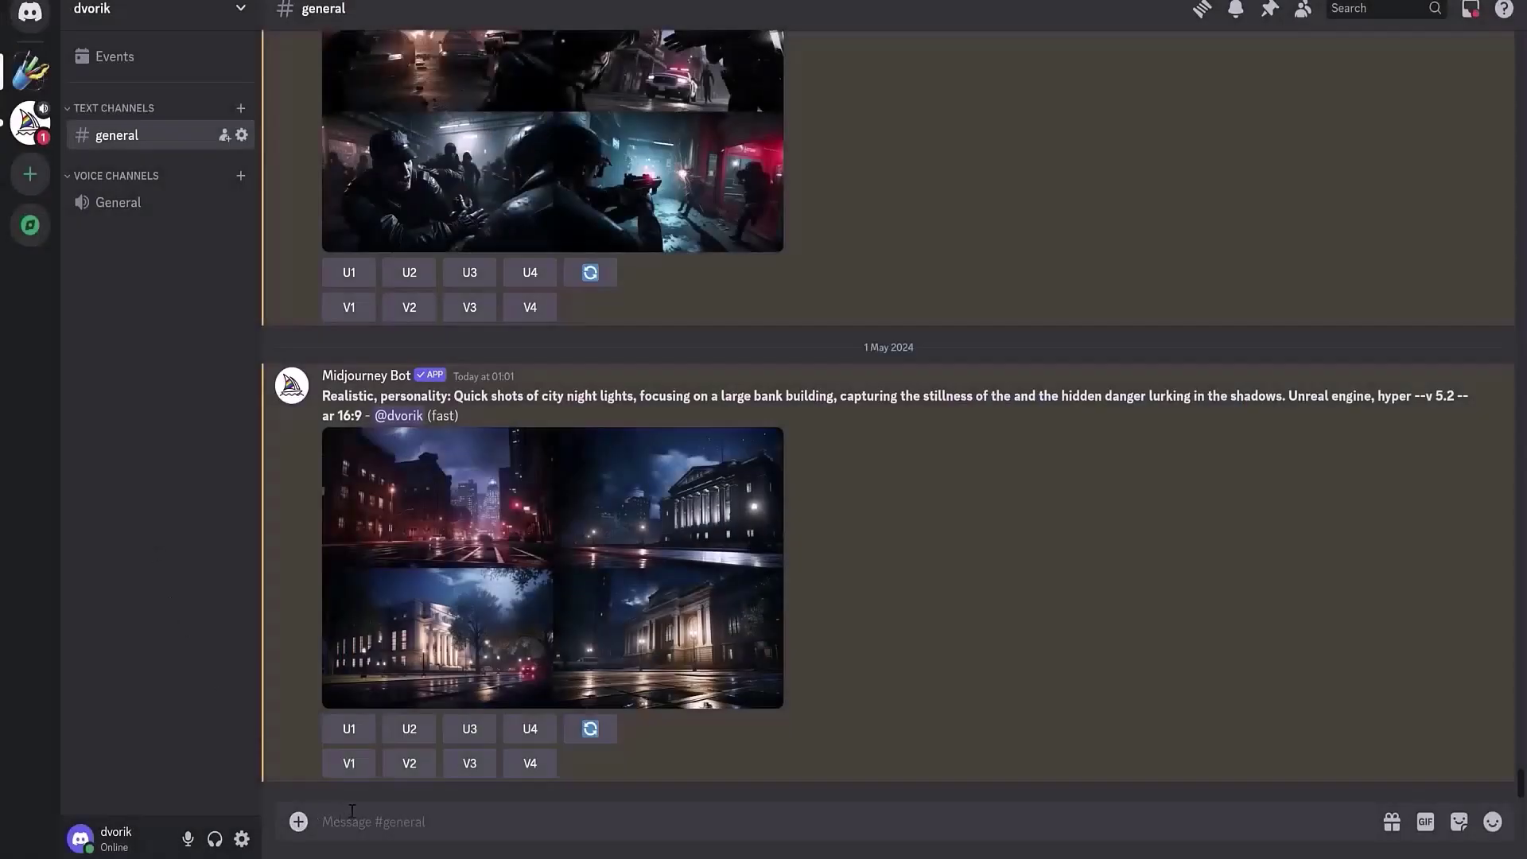
{"action": "type", "text": "/"}
{"action": "left_click", "coordinate": [459, 481]}
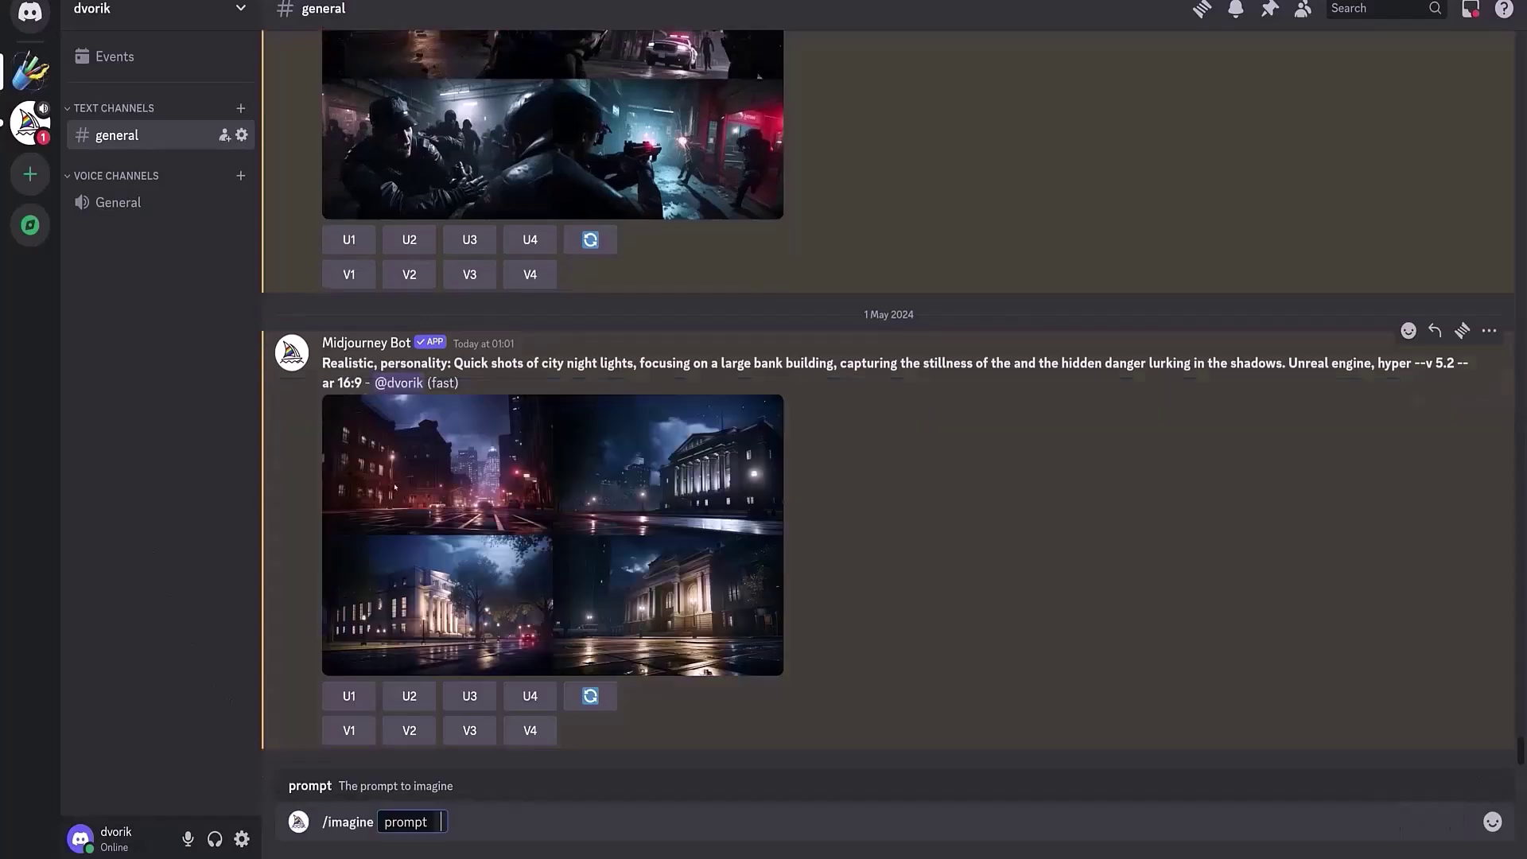
{"action": "key", "text": "ctrl+v"}
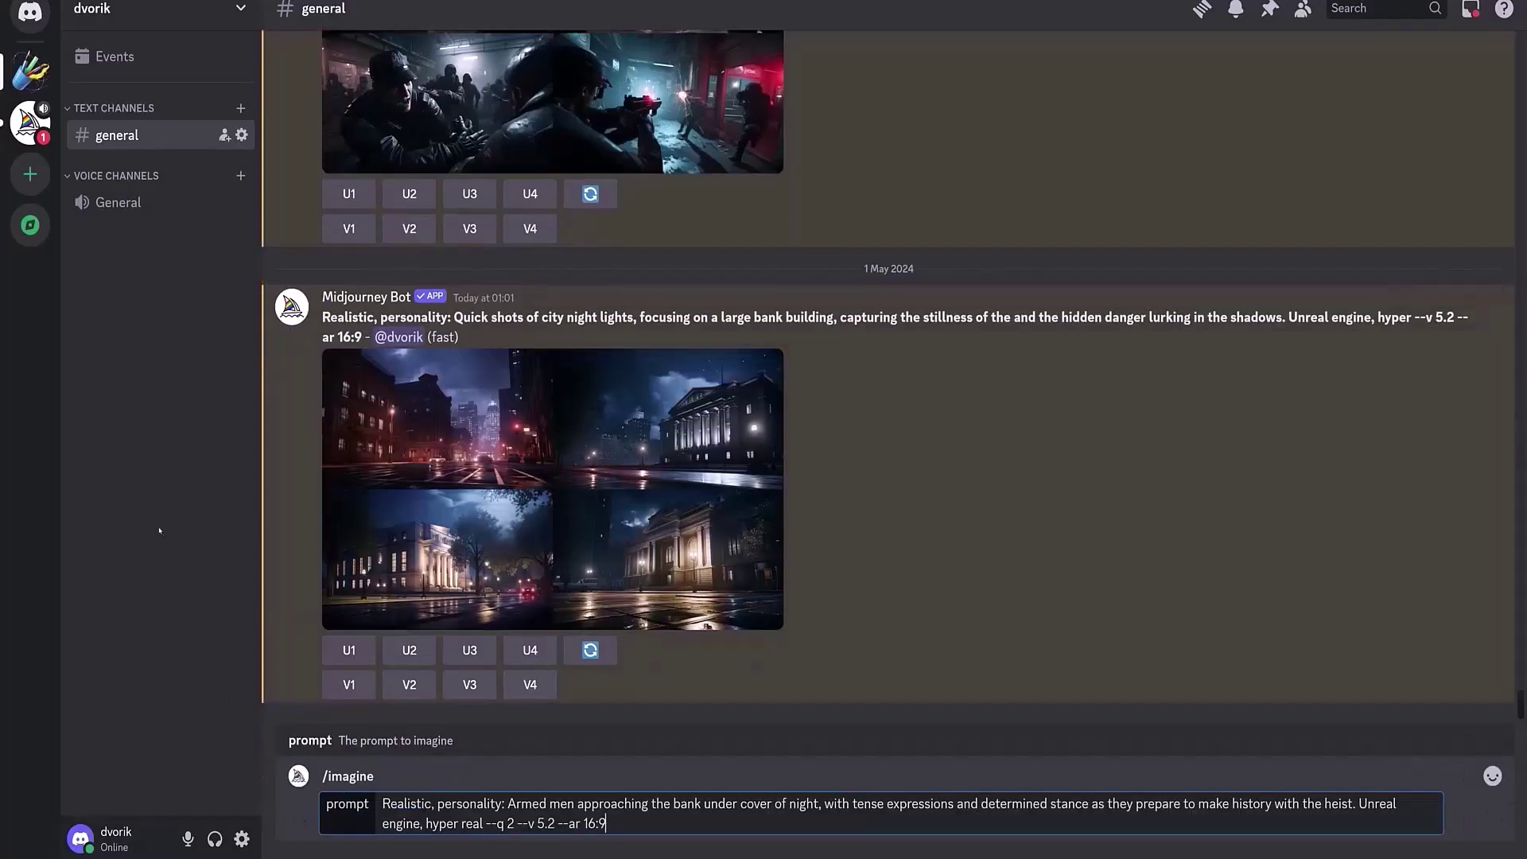
{"action": "key", "text": "Return"}
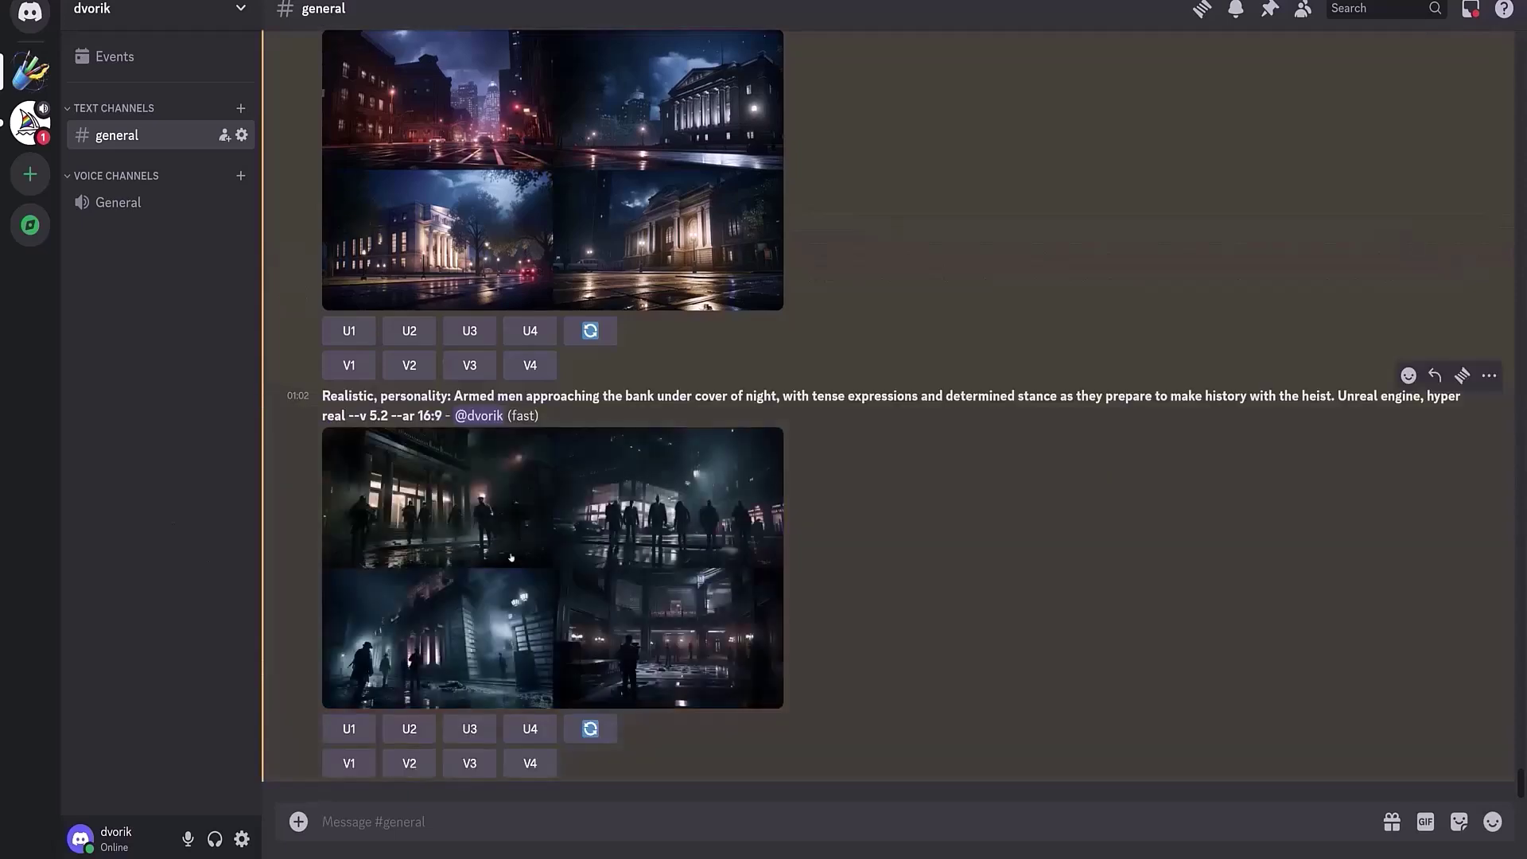
Open the generated armed men image grid in the browser and save it to the Desktop as 2.
{"action": "left_click", "coordinate": [512, 557]}
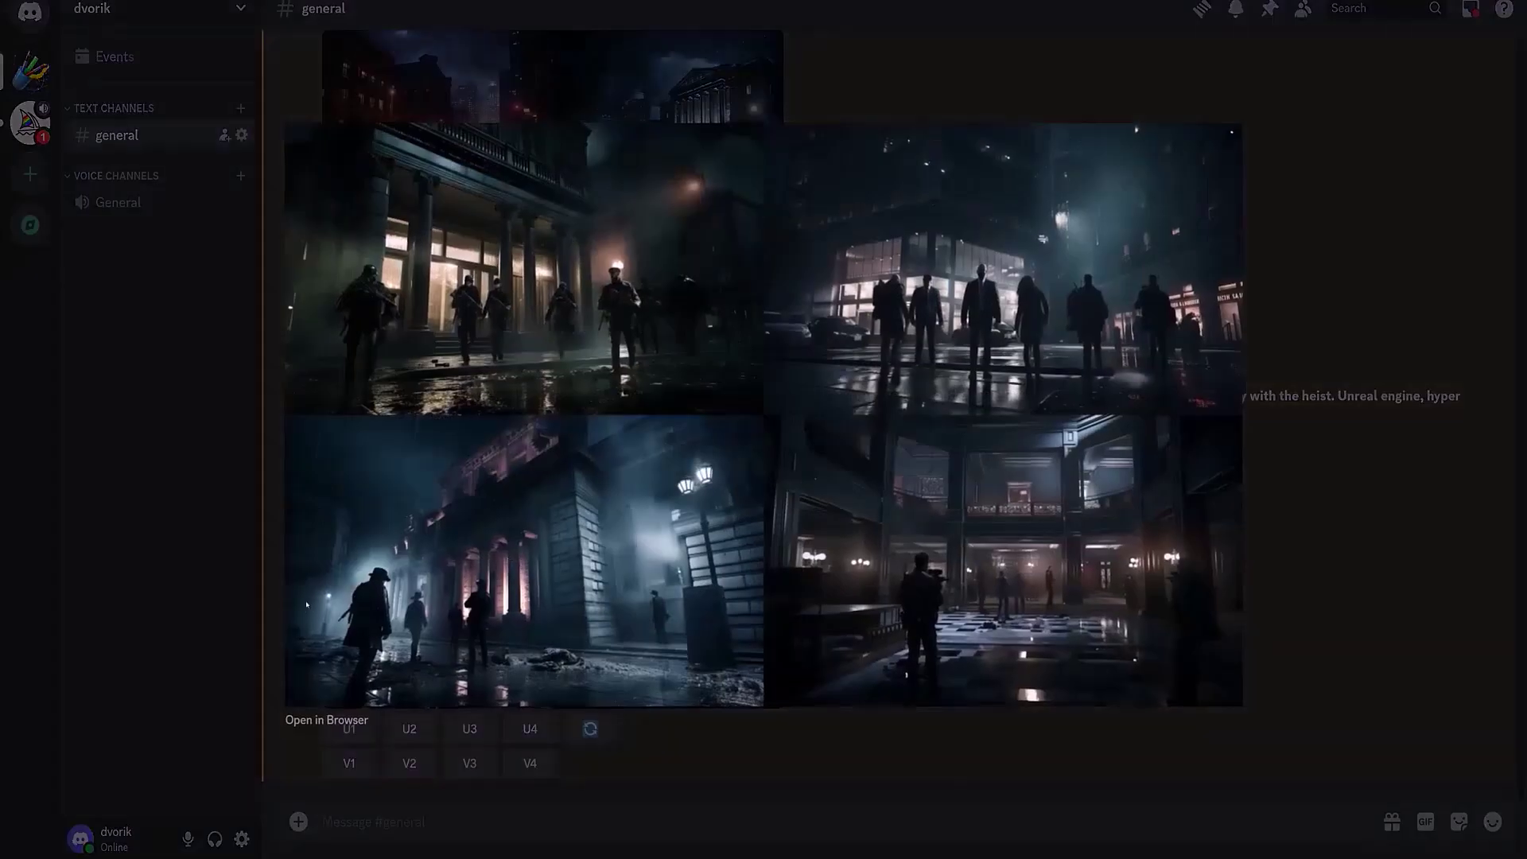
{"action": "left_click", "coordinate": [326, 720]}
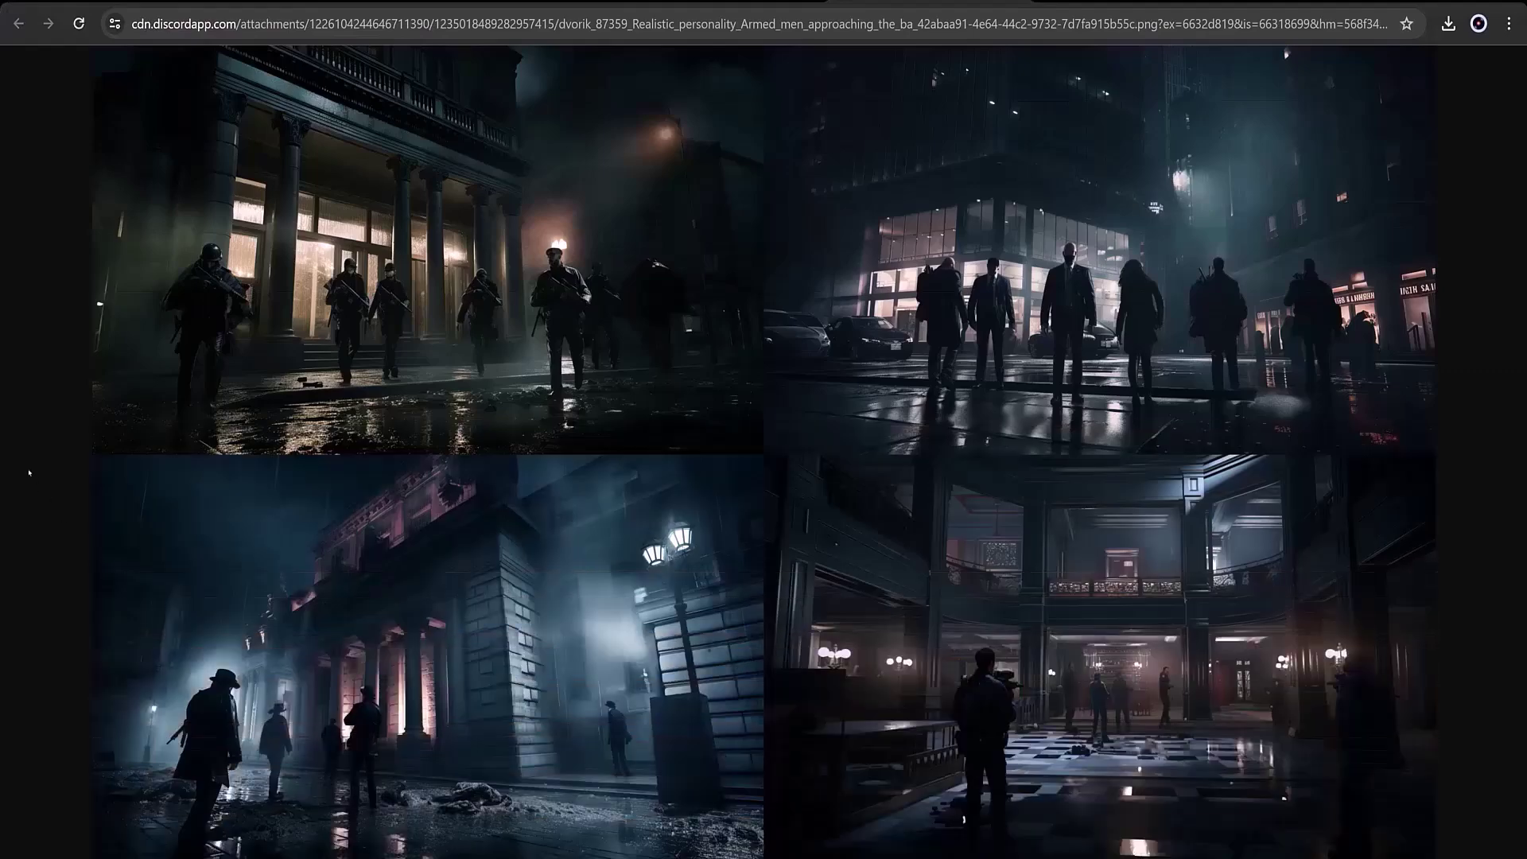
{"action": "right_click", "coordinate": [495, 483]}
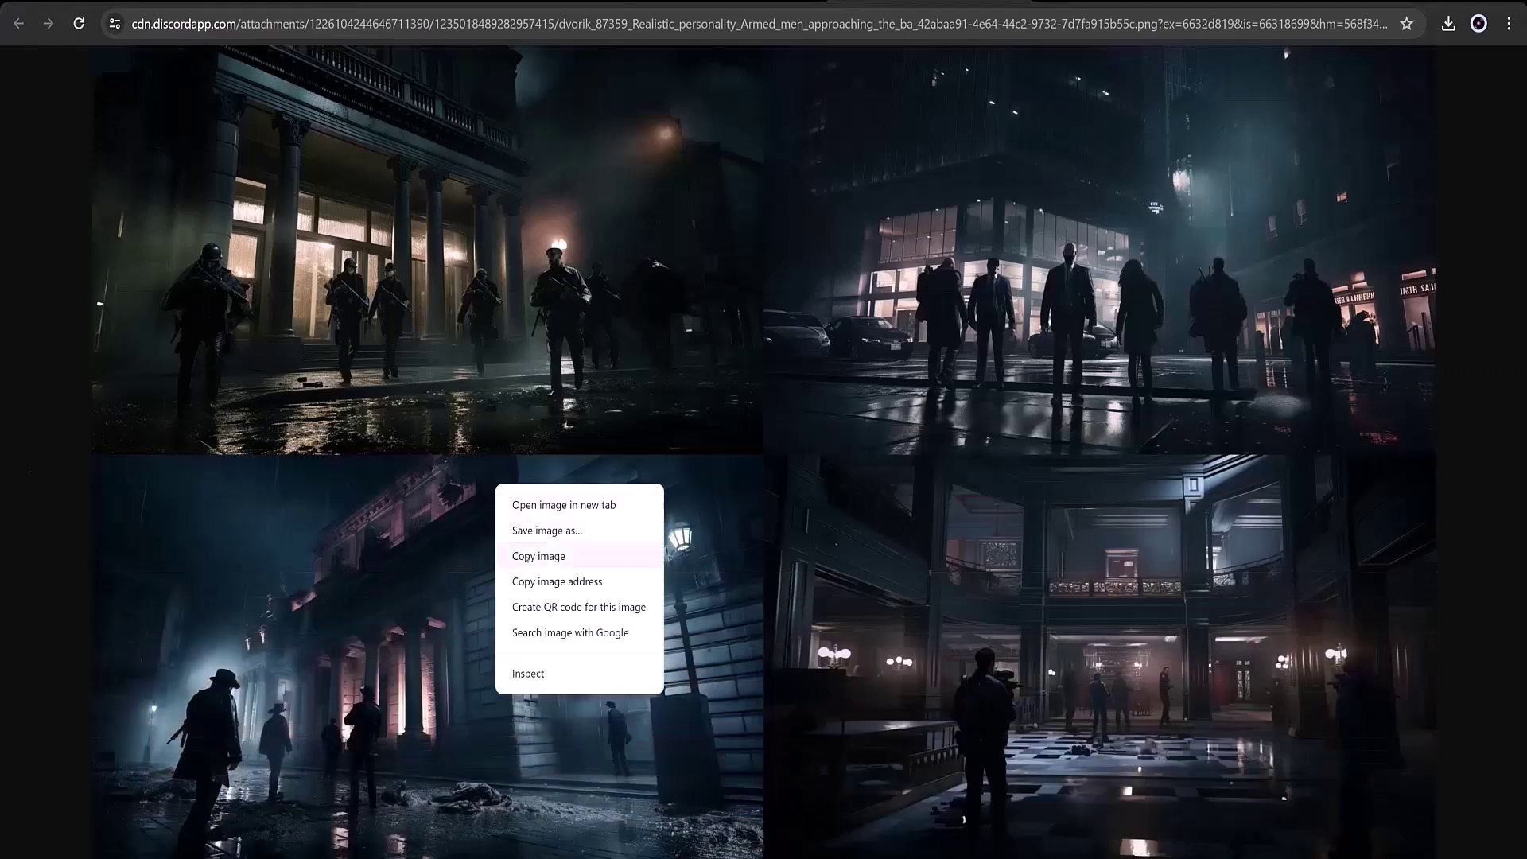
{"action": "left_click", "coordinate": [533, 532]}
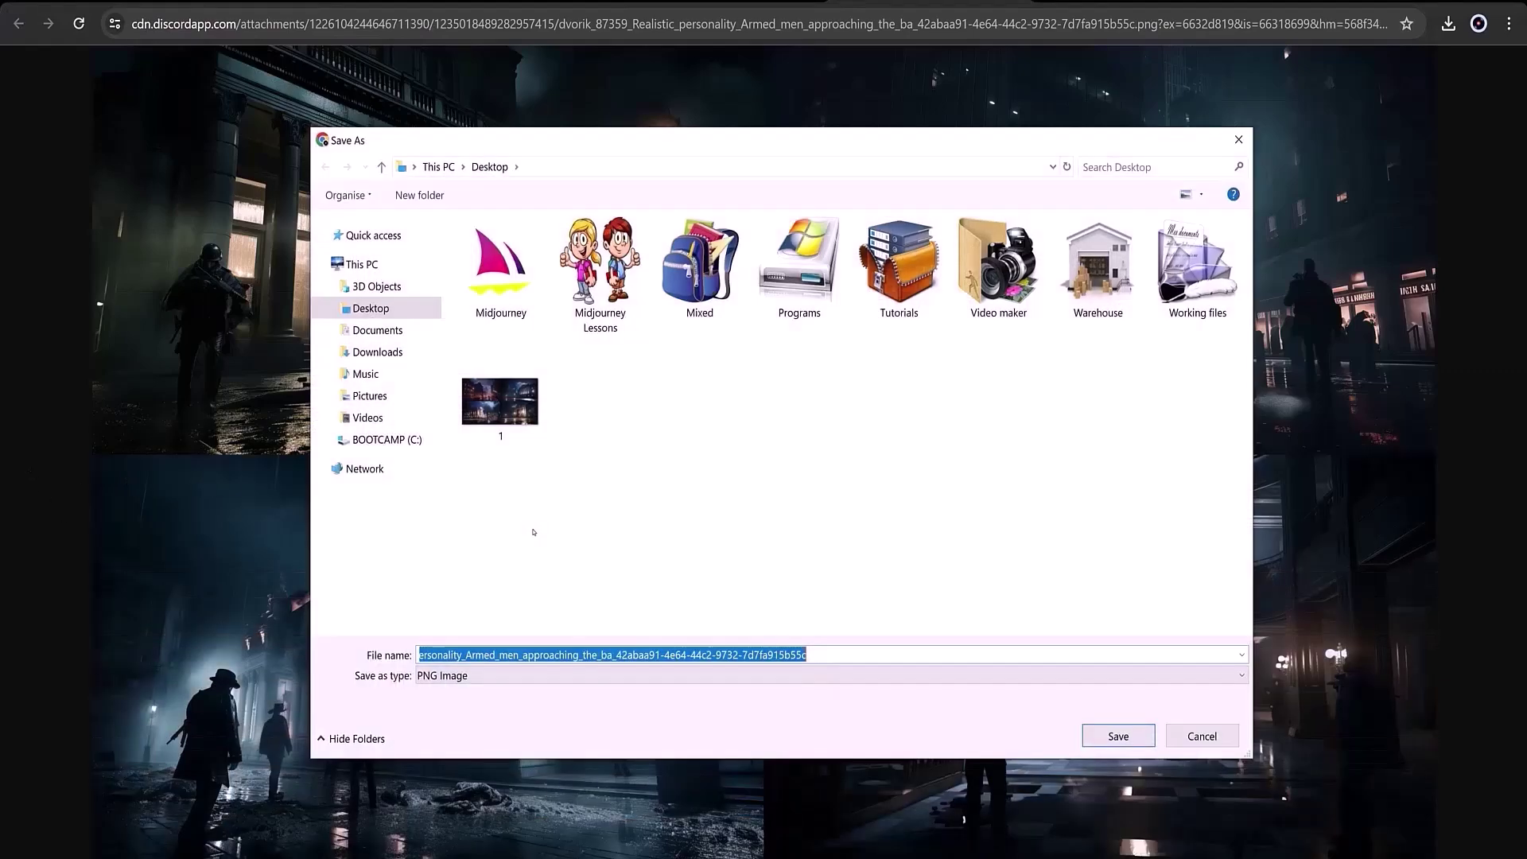
{"action": "key", "text": "BackSpace"}
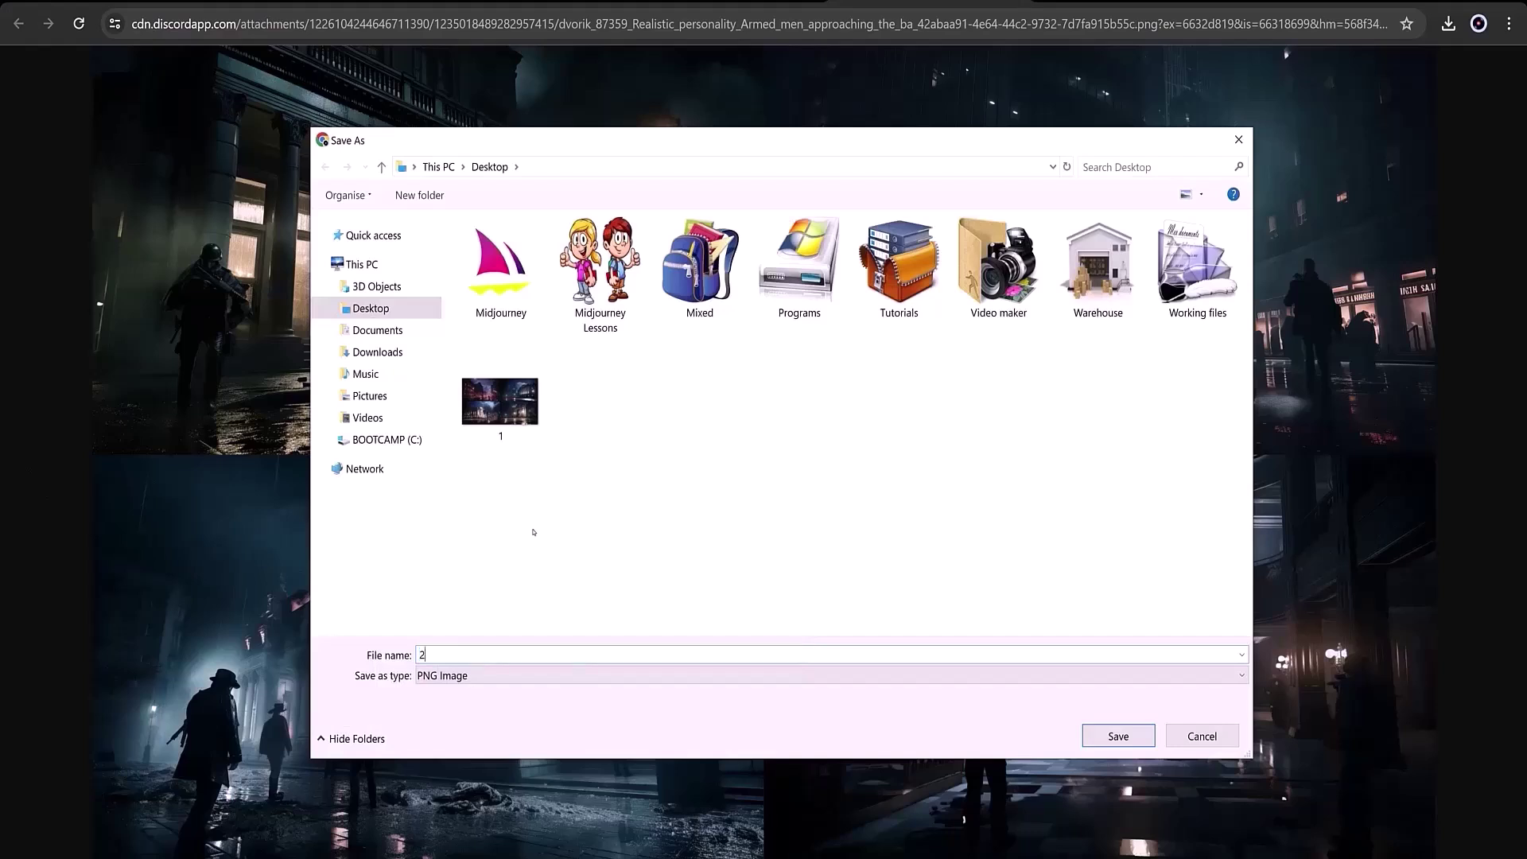
{"action": "key", "text": "Return"}
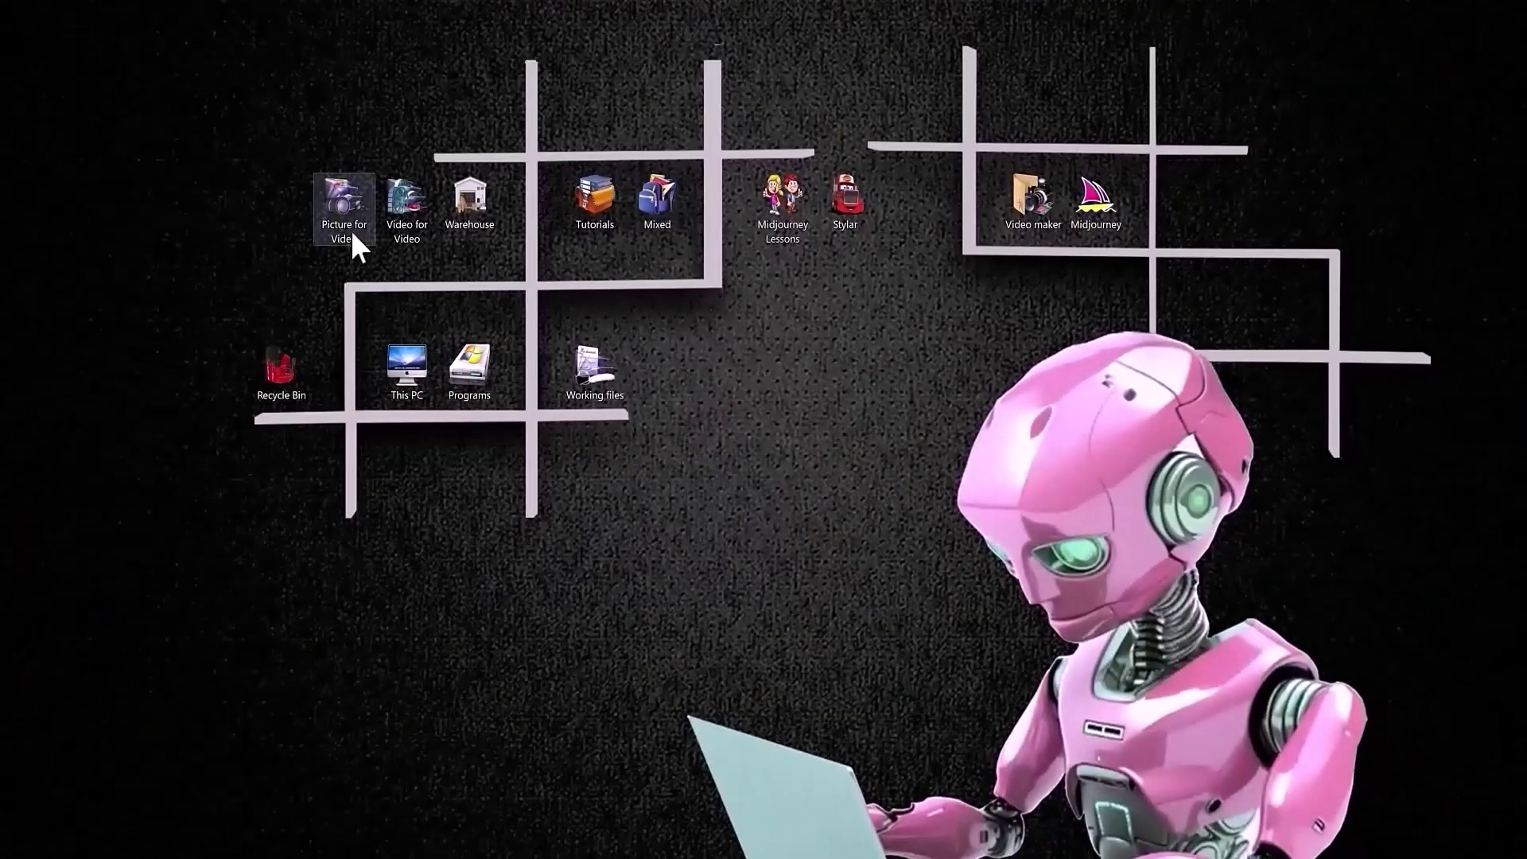
Open the Picture for Video folder on the desktop and view its first image.
{"action": "double_click", "coordinate": [338, 229]}
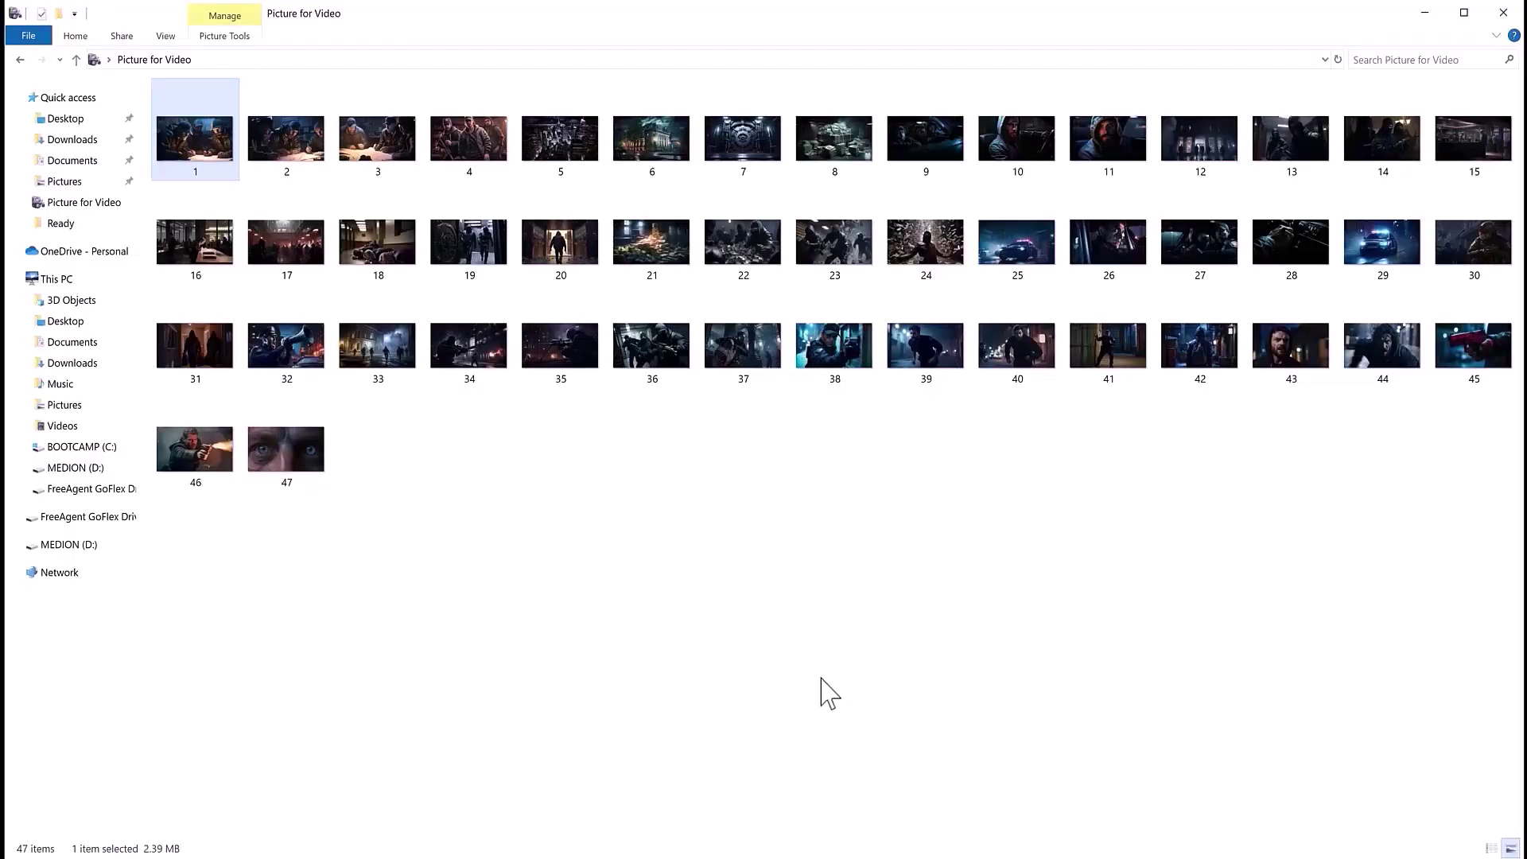
{"action": "key", "text": "Return"}
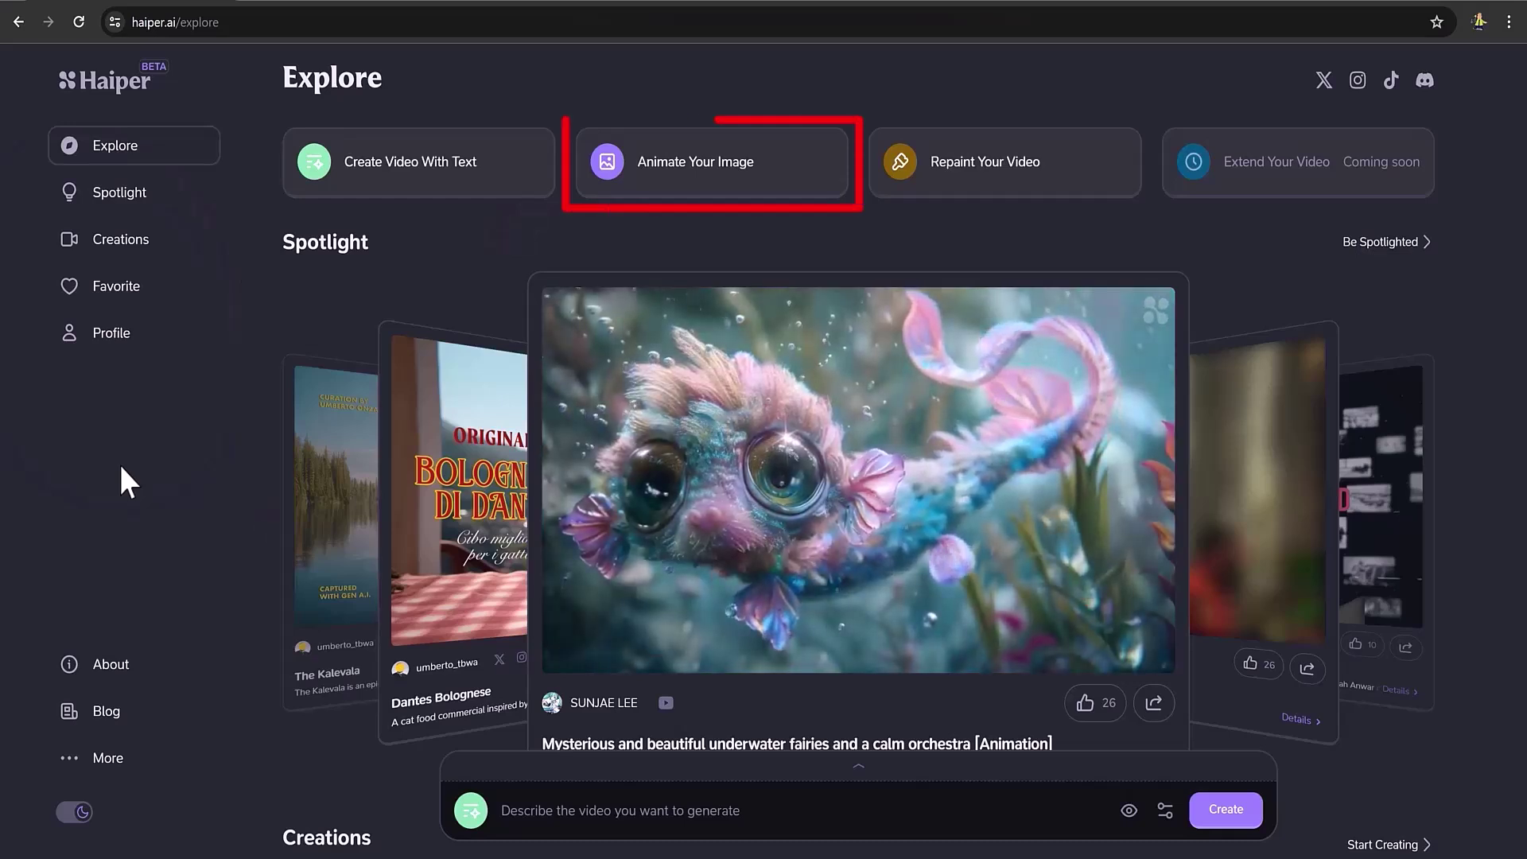
Switch to Haiper and animate image 1 from the Picture for Video folder with a 4s duration.
{"action": "left_click", "coordinate": [680, 174]}
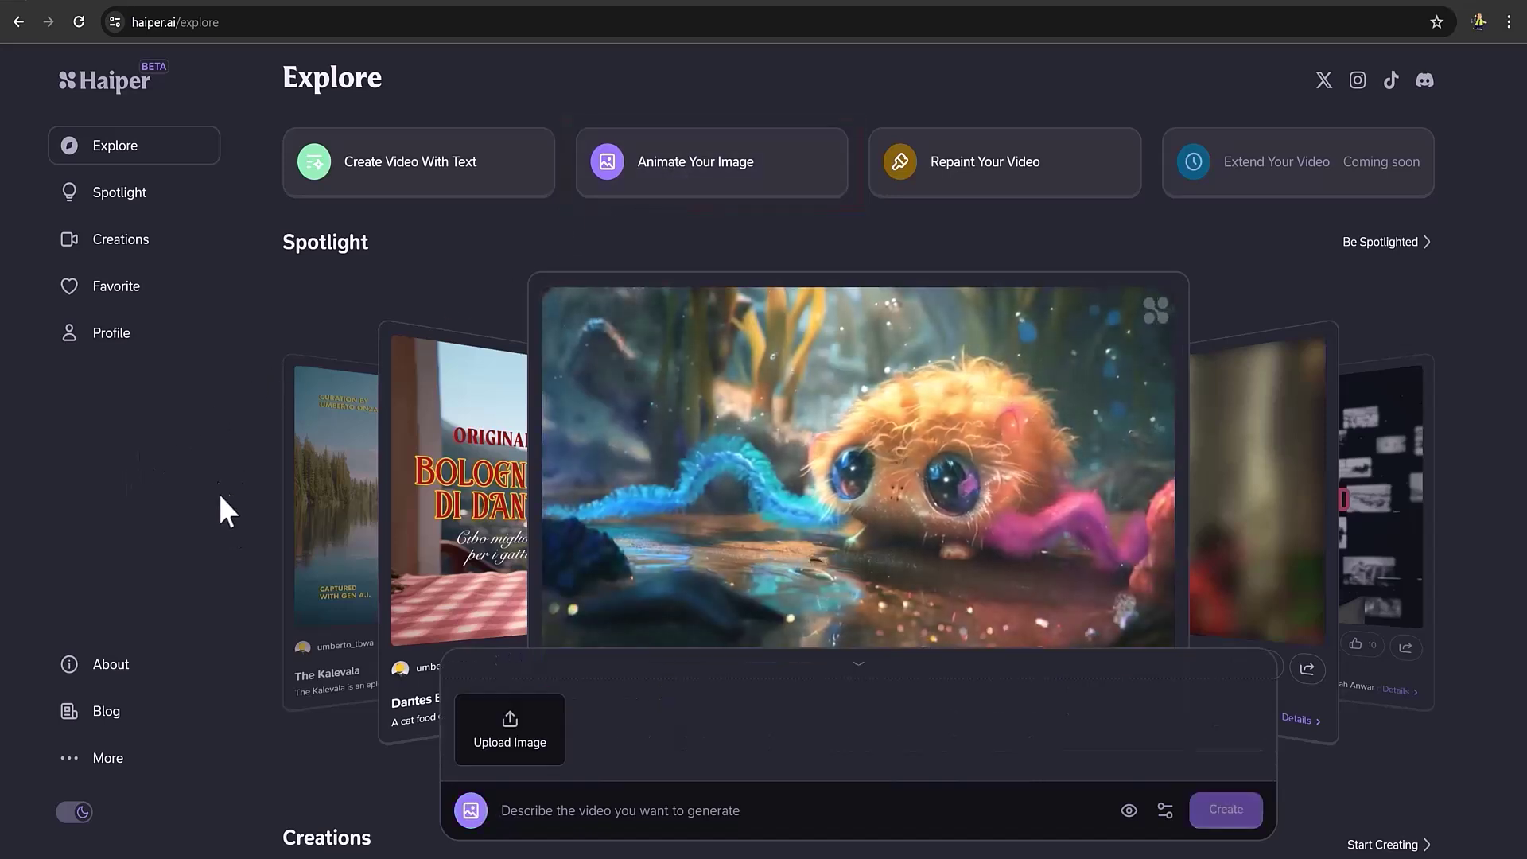
{"action": "left_click", "coordinate": [515, 736]}
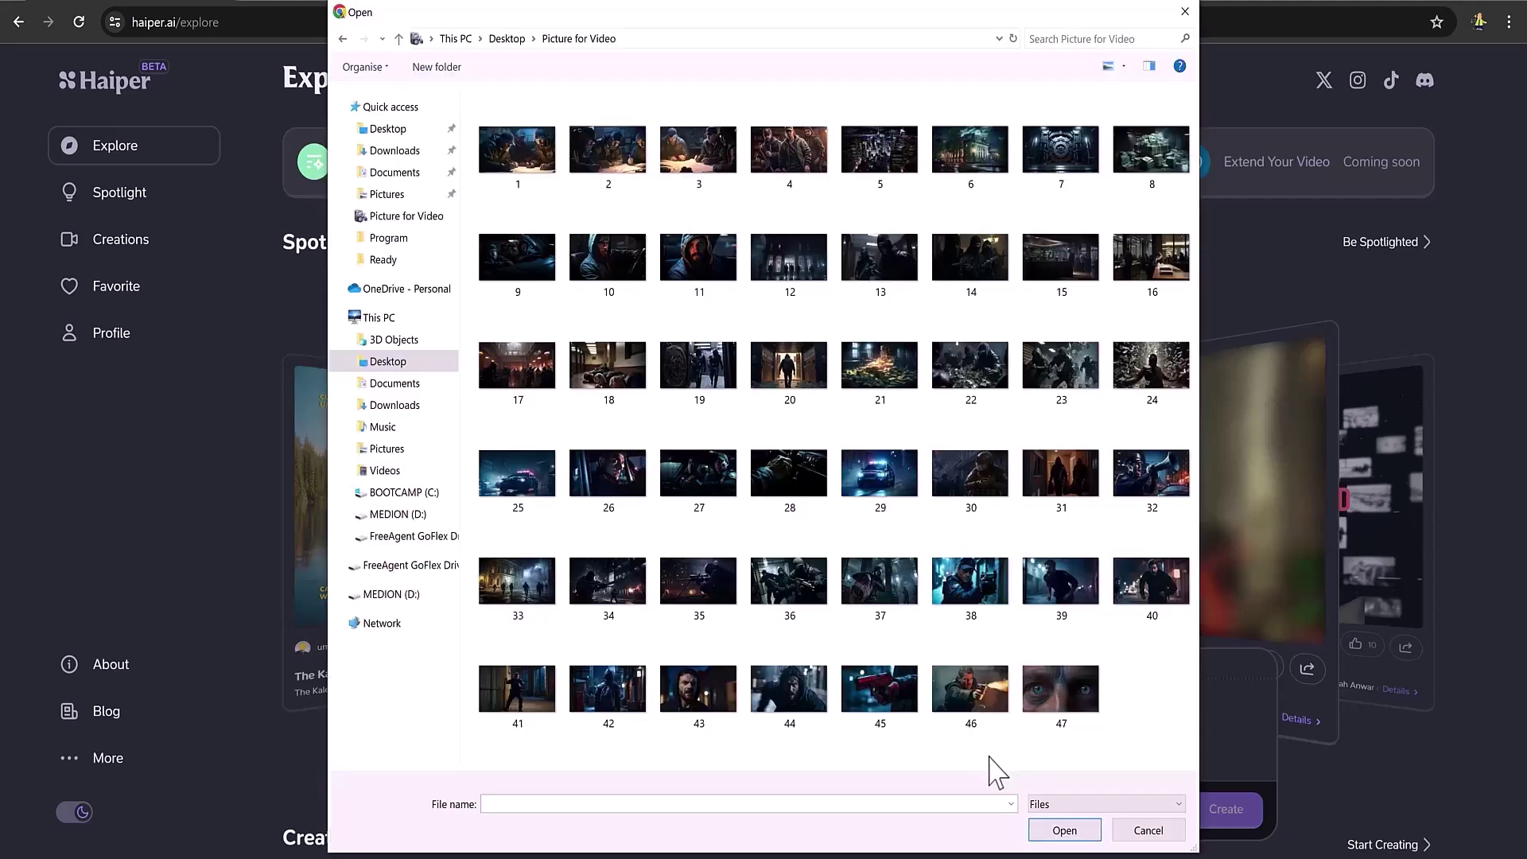
{"action": "double_click", "coordinate": [517, 150]}
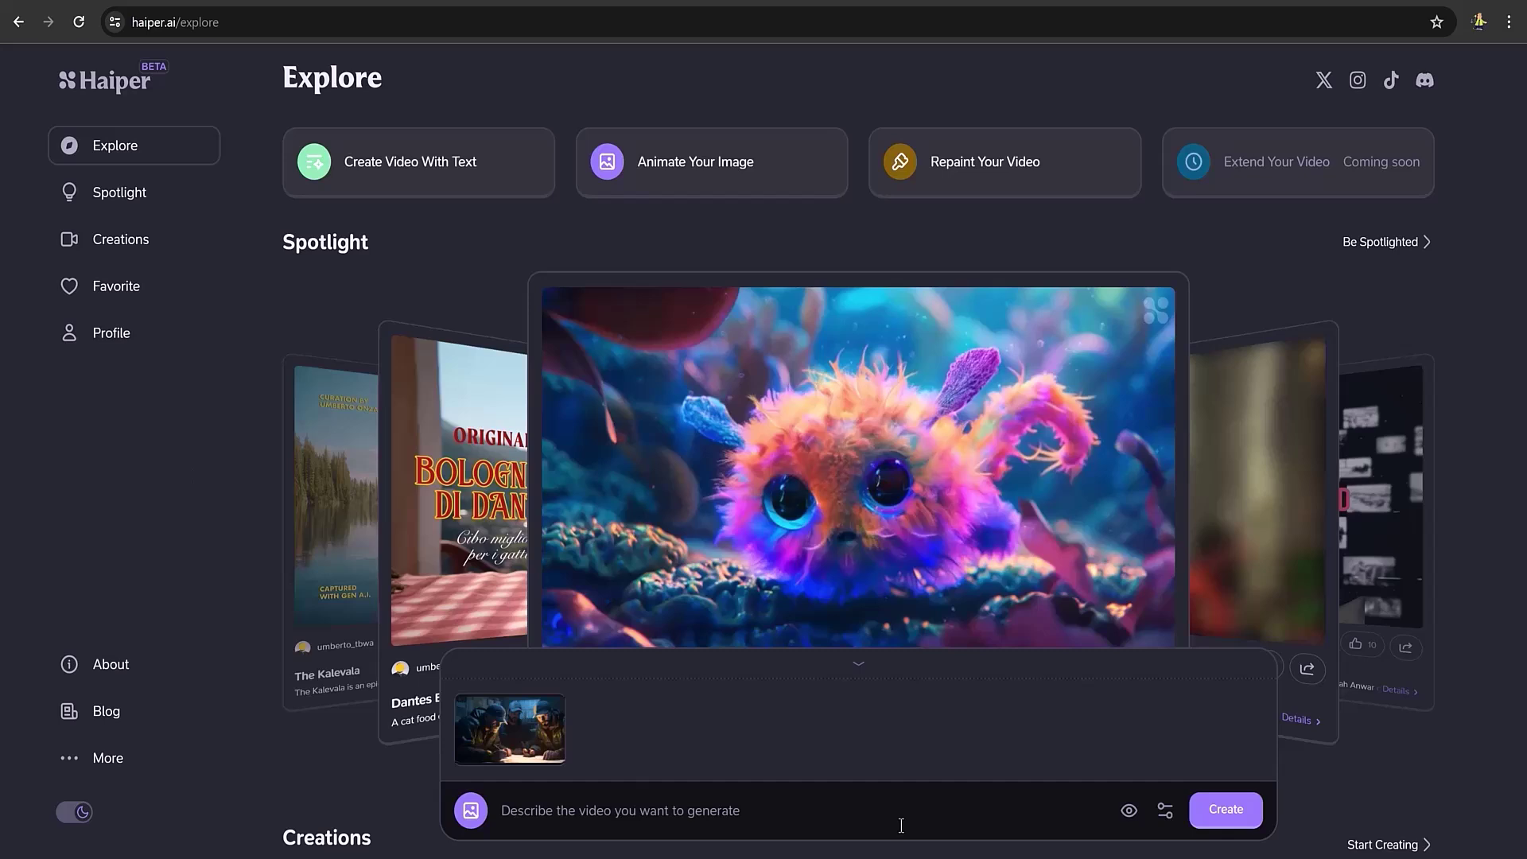
{"action": "left_click", "coordinate": [1165, 813]}
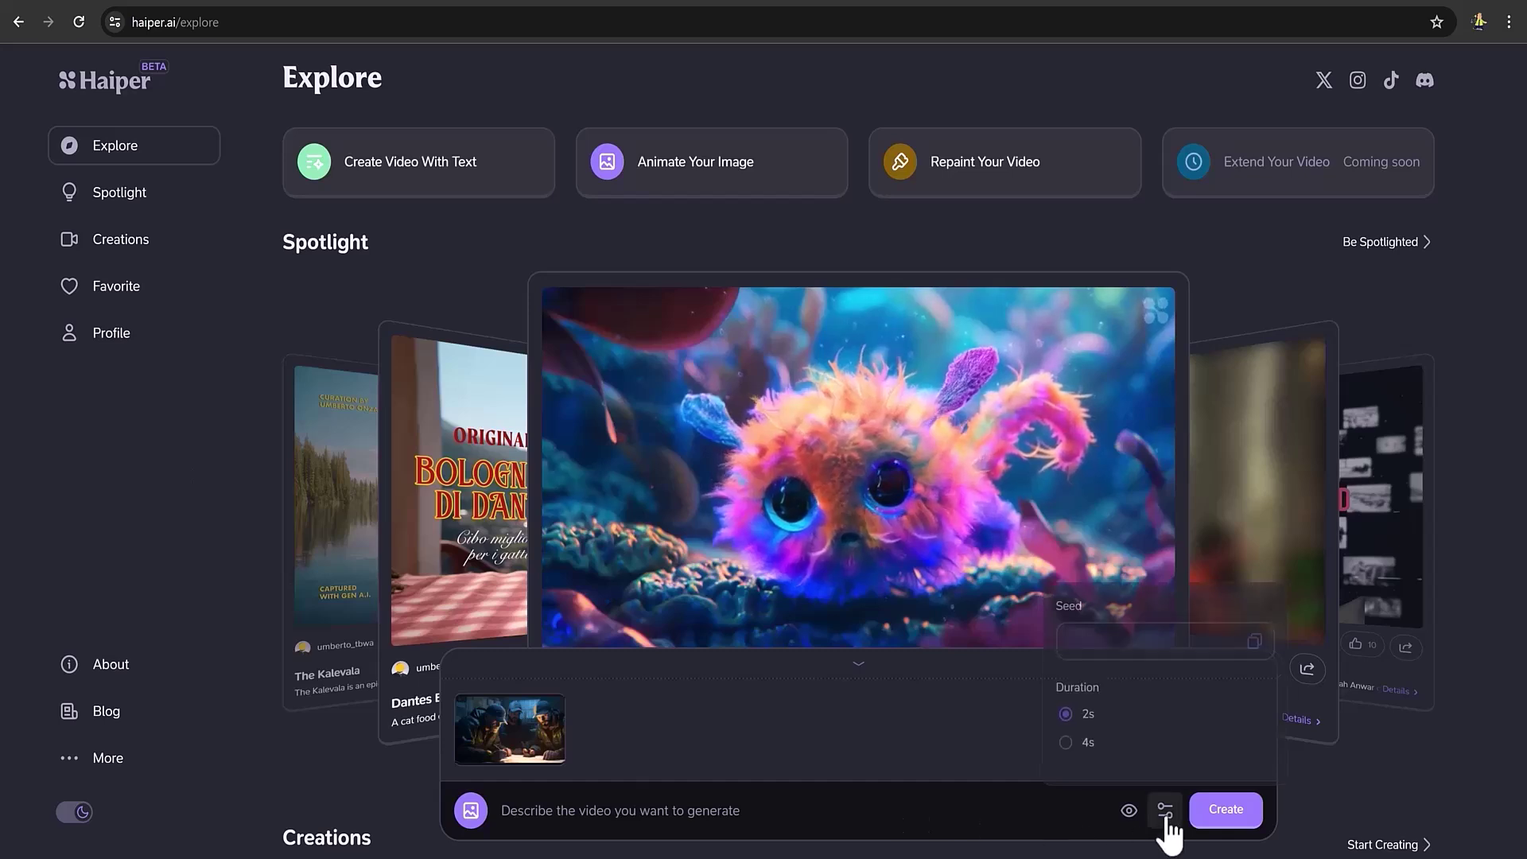
{"action": "left_click", "coordinate": [1063, 741]}
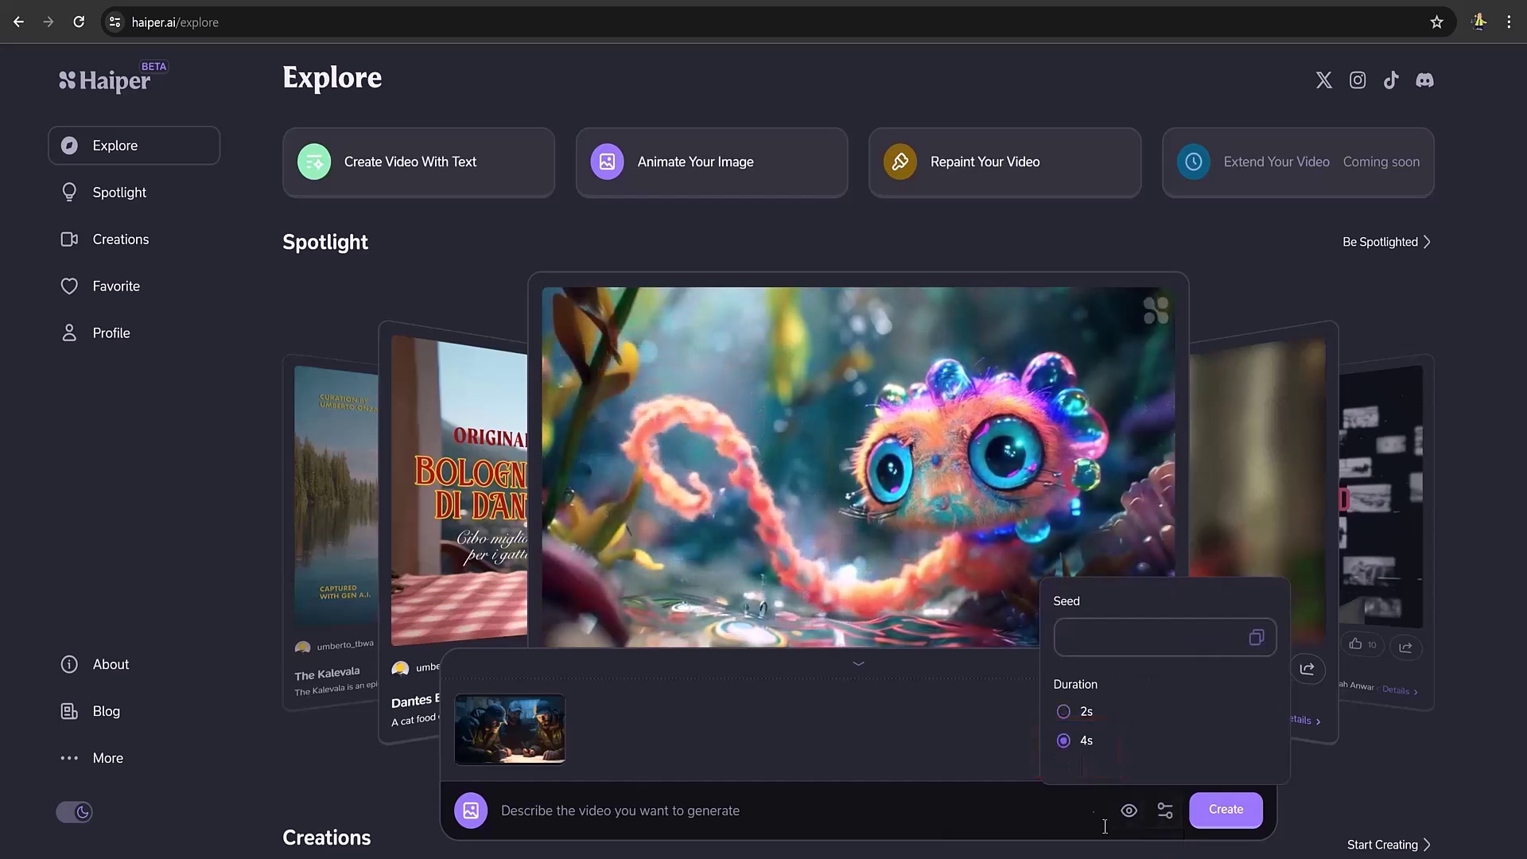
{"action": "left_click", "coordinate": [1230, 812]}
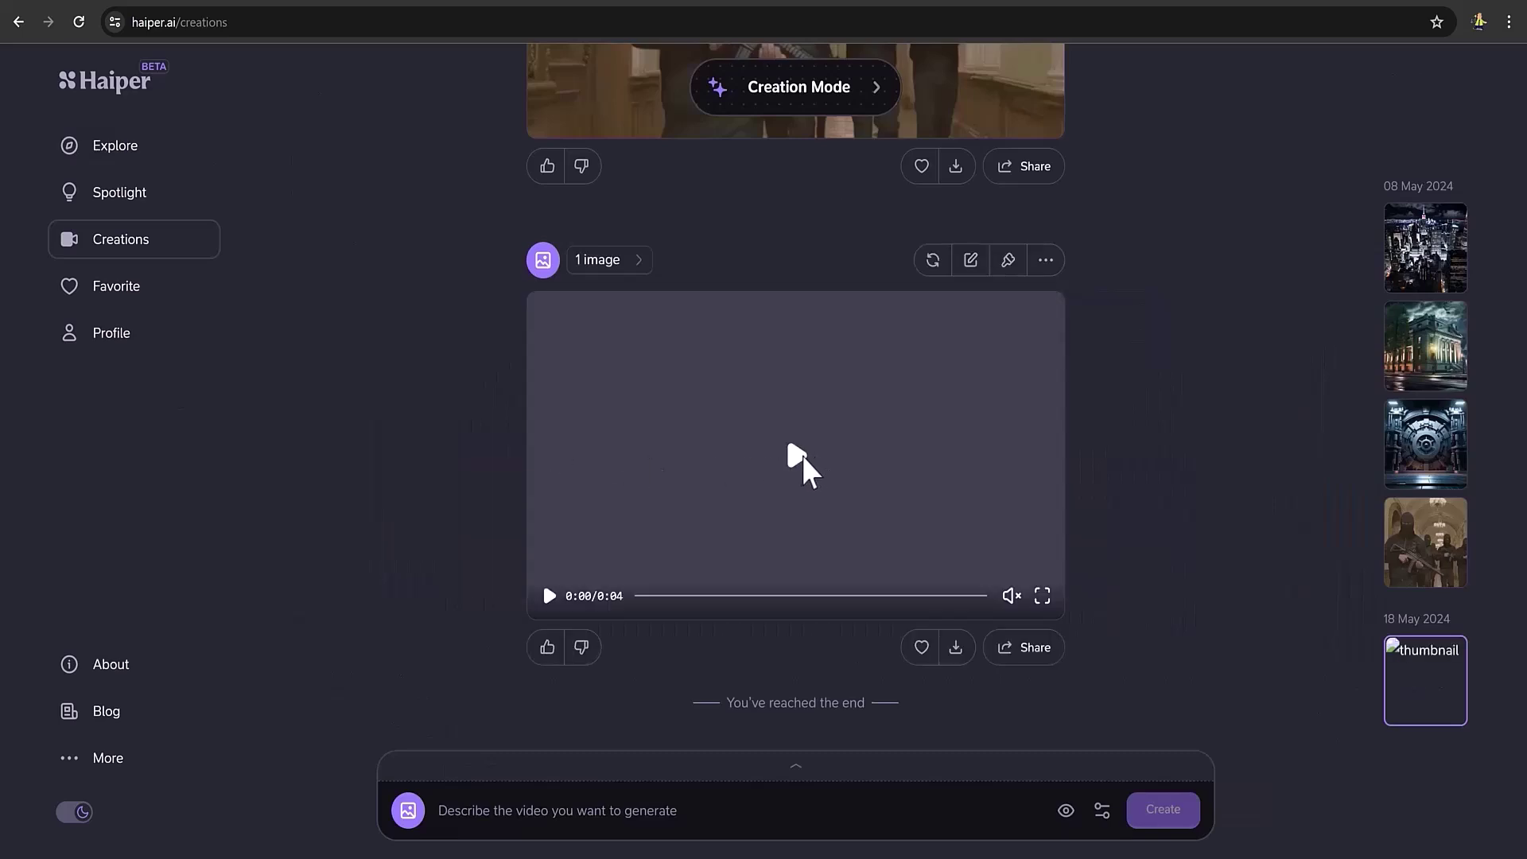
Play and download the generated Haiper clip, and rename the downloaded file on the desktop as 01.
{"action": "left_click", "coordinate": [792, 456]}
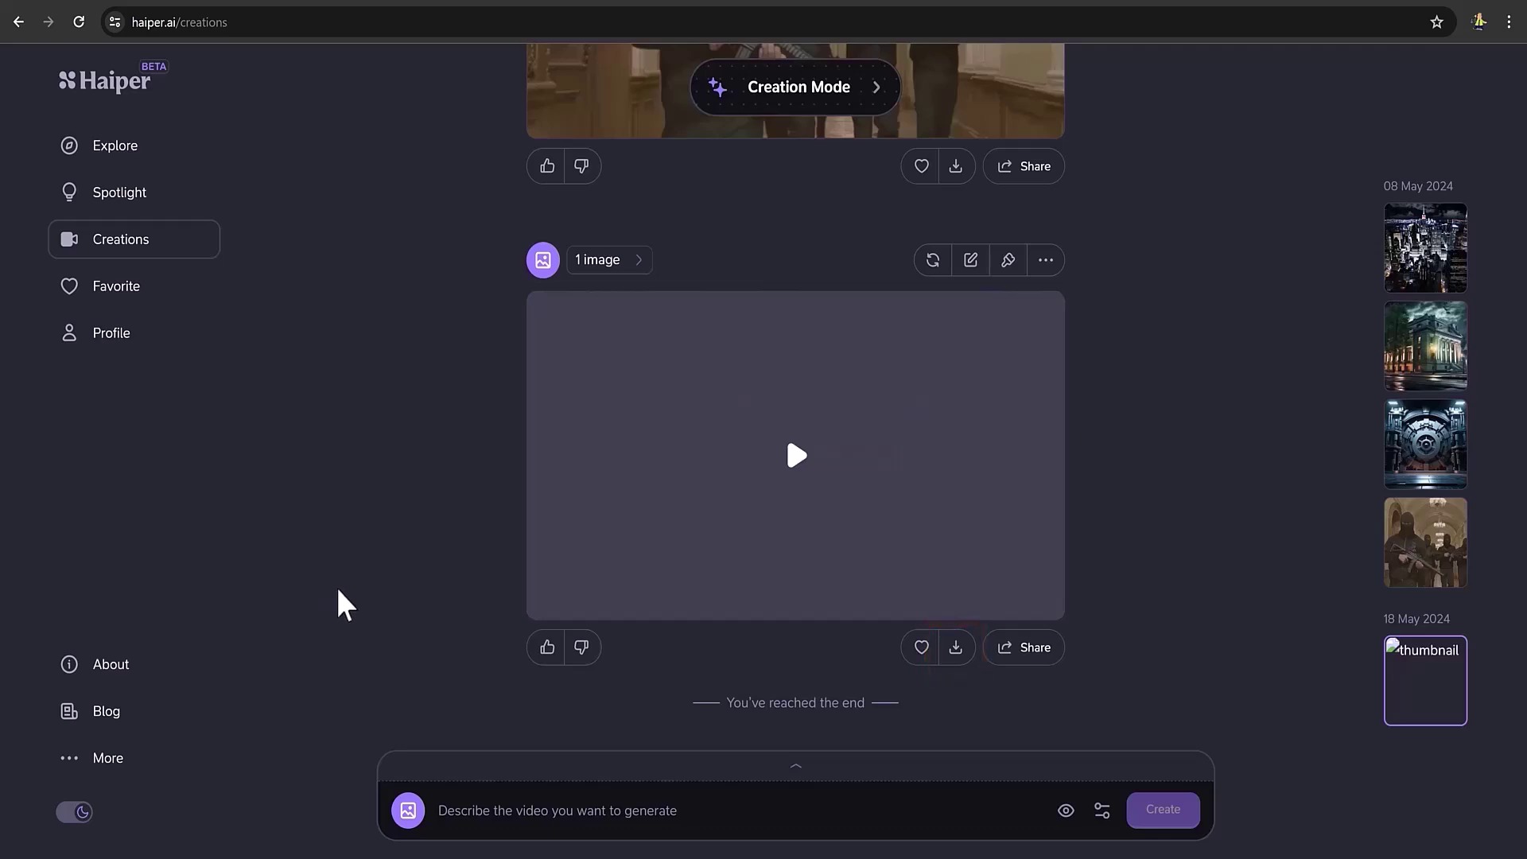
{"action": "left_click", "coordinate": [957, 648]}
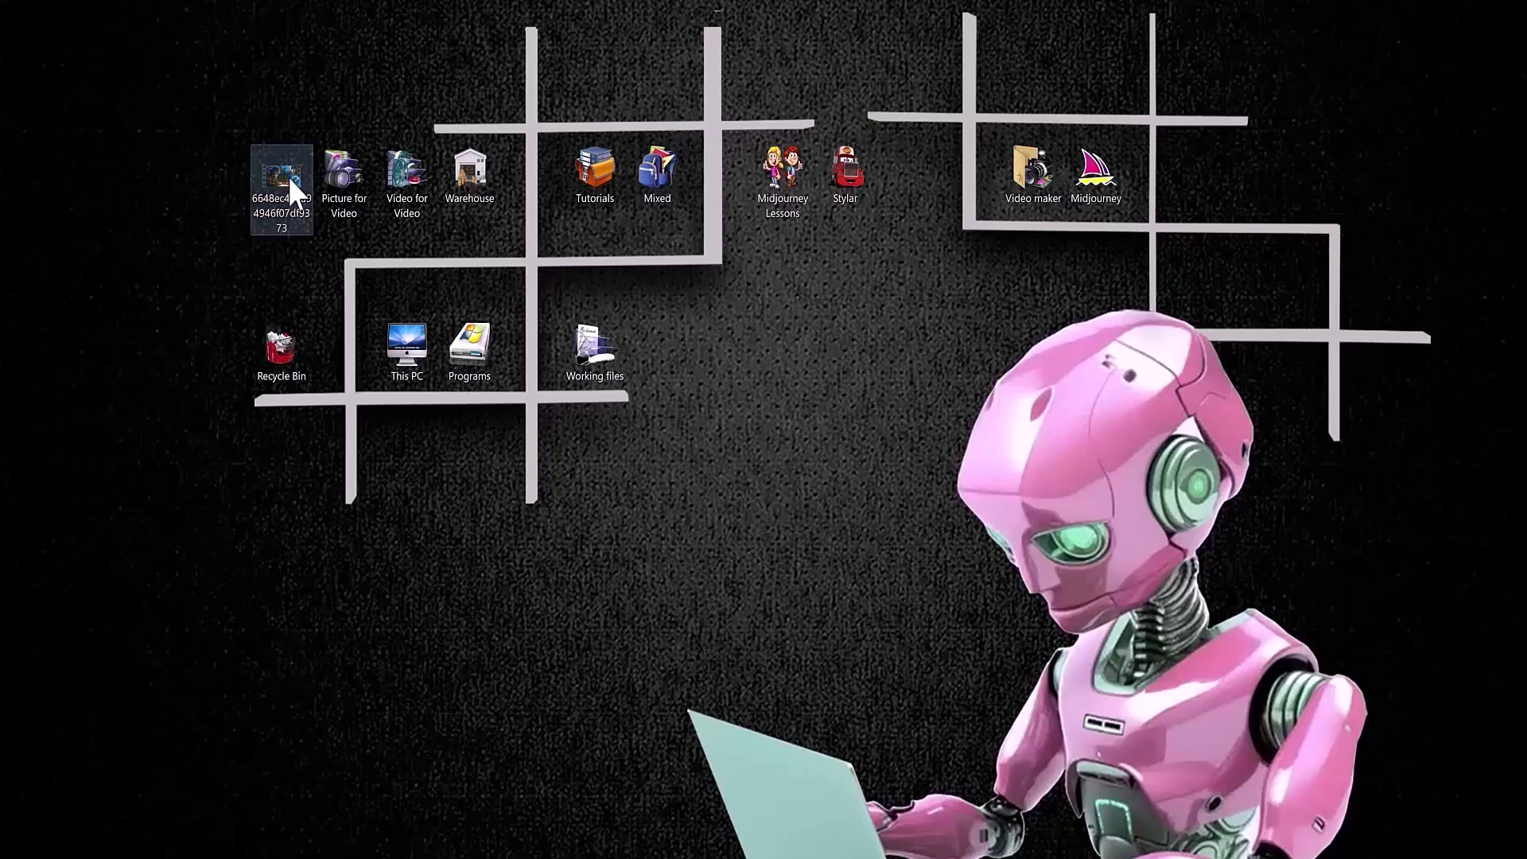
{"action": "key", "text": "F2"}
{"action": "type", "text": "01"}
{"action": "key", "text": "Return"}
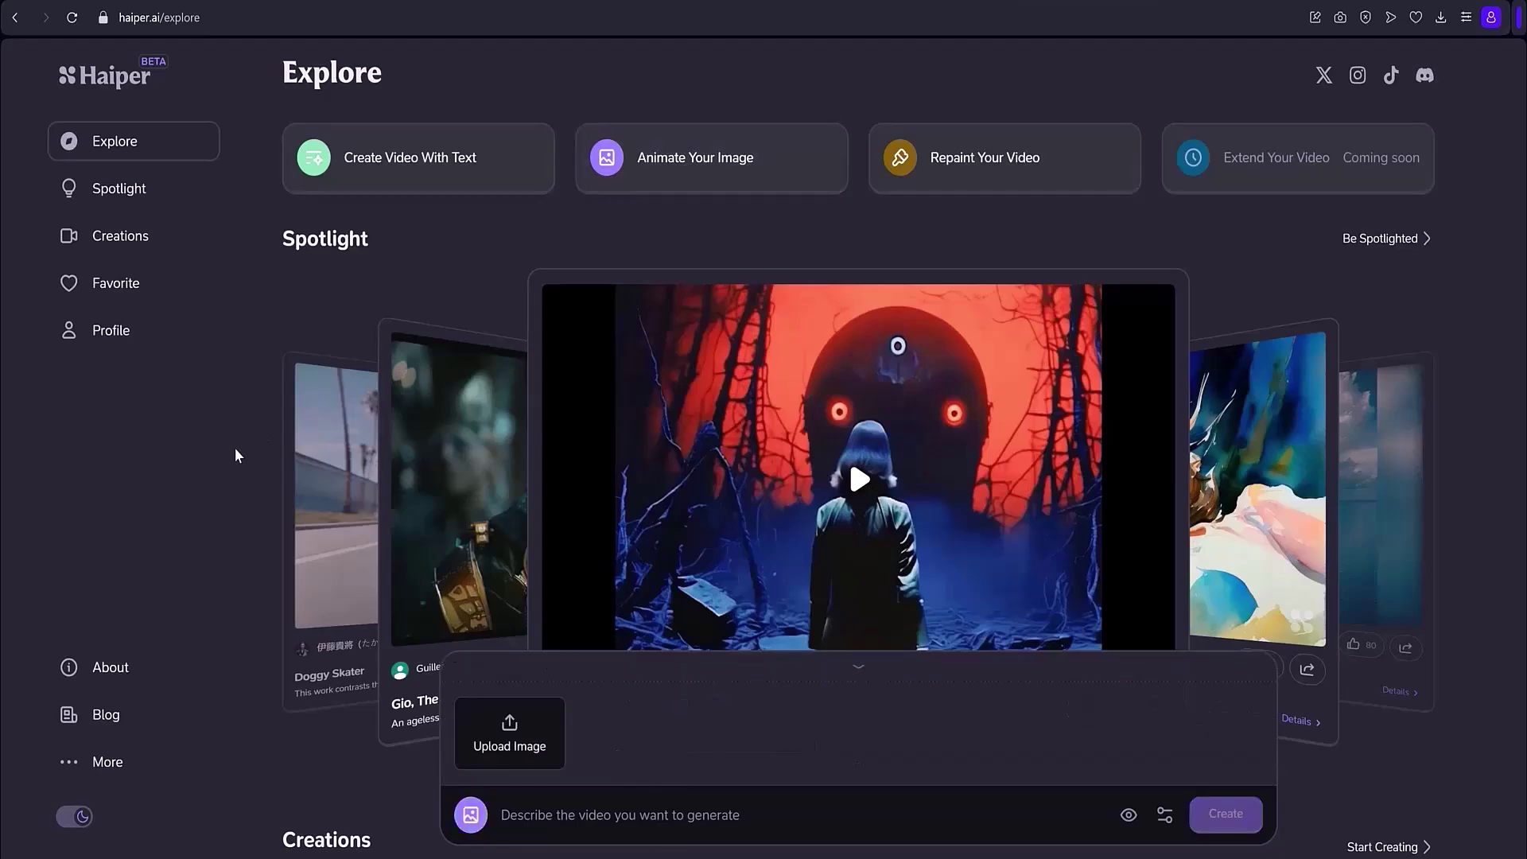
Continue animating scene images in Haiper, downloading the night bank building clip and starting another image upload.
{"action": "left_click", "coordinate": [513, 718]}
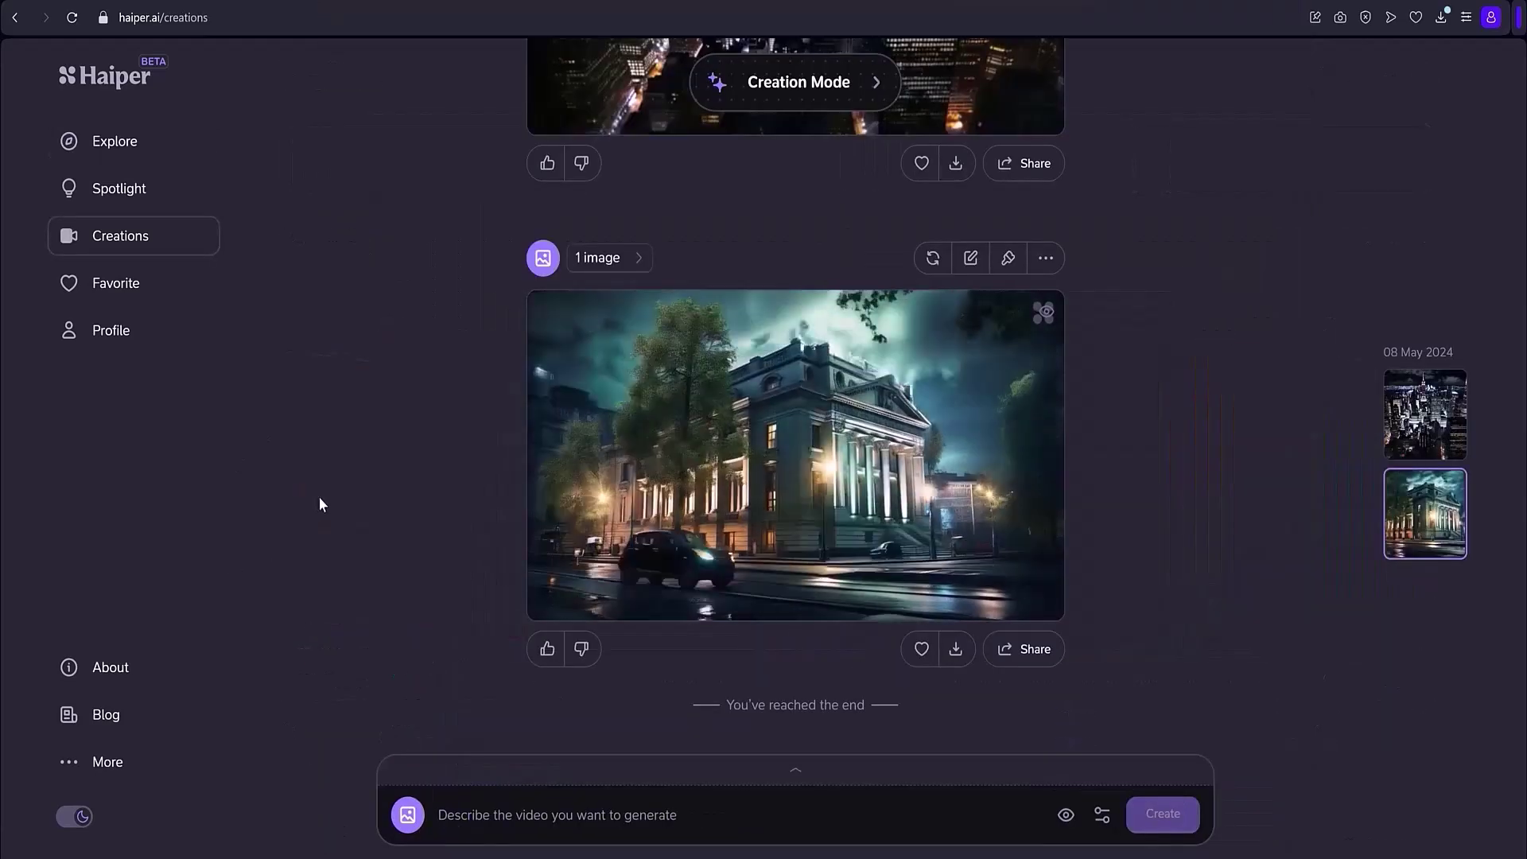
{"action": "left_click", "coordinate": [955, 648]}
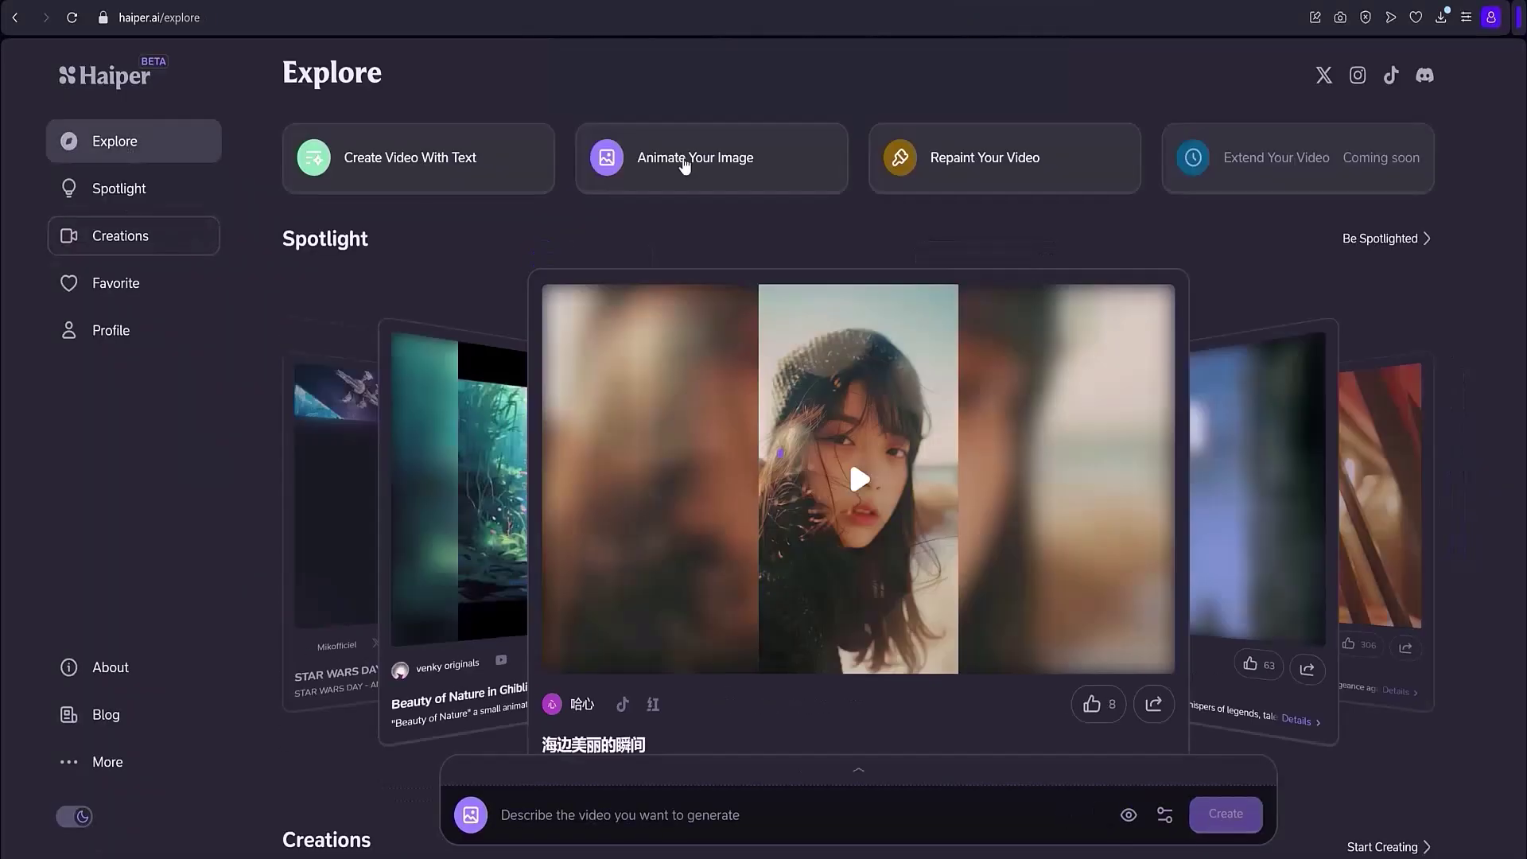
{"action": "left_click", "coordinate": [682, 157]}
{"action": "left_click", "coordinate": [492, 748]}
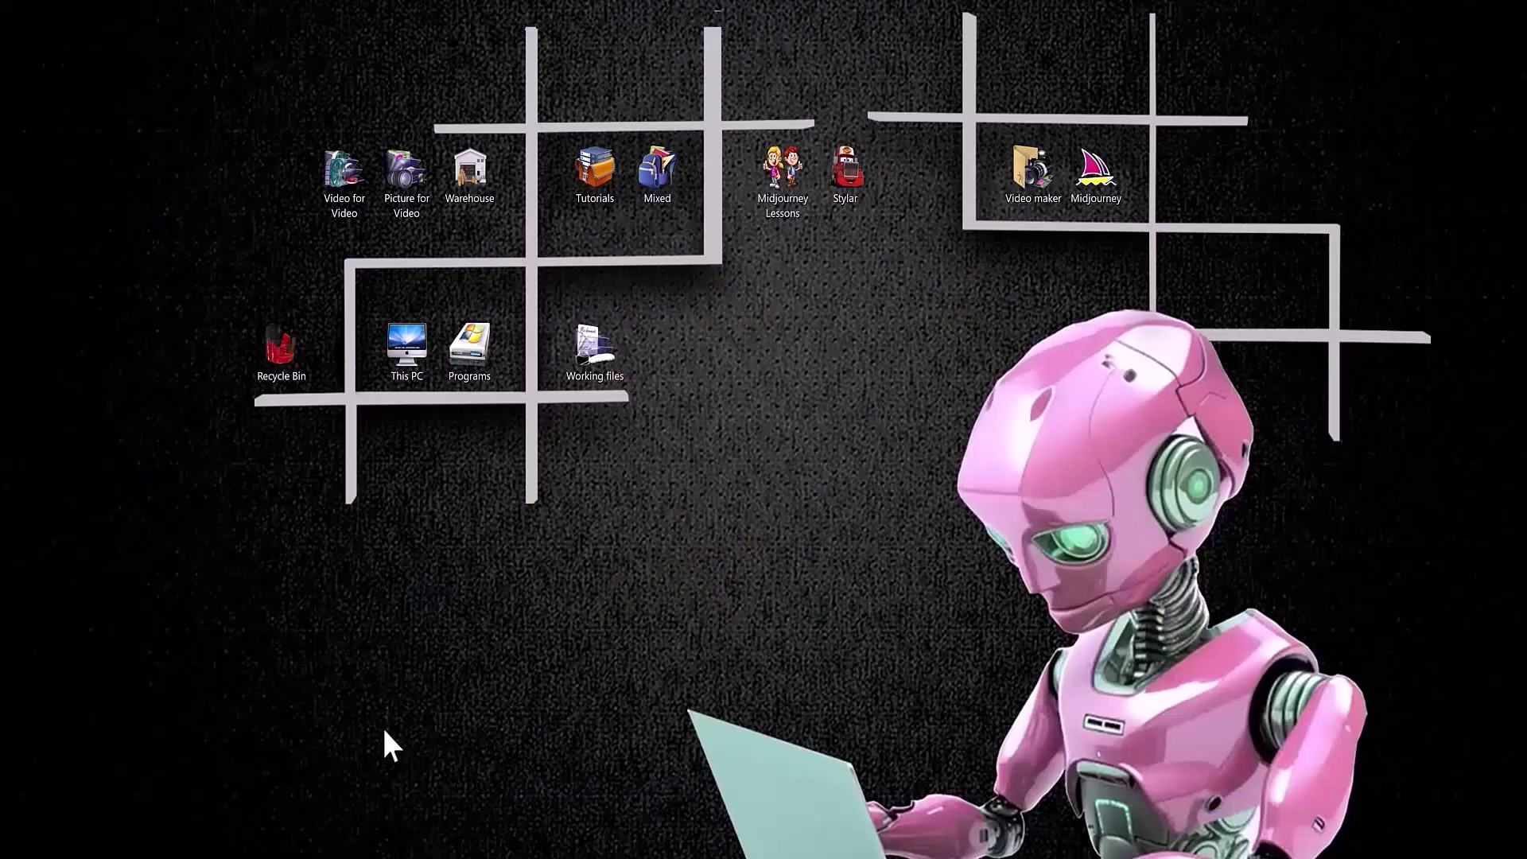
Open the Video for Video folder on the desktop to look over the collected clips.
{"action": "double_click", "coordinate": [346, 179]}
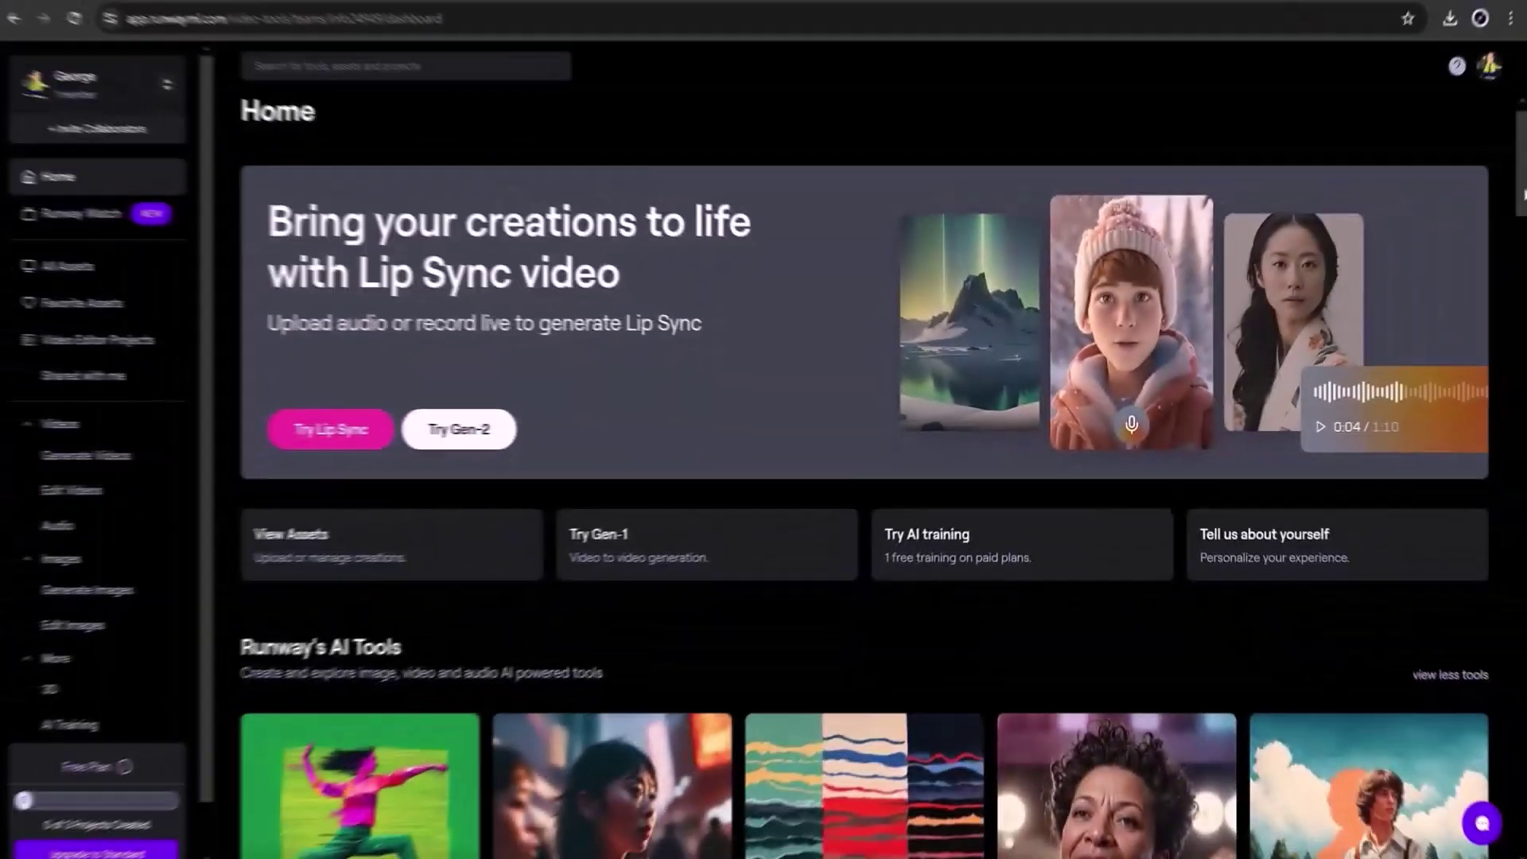
Switch to Runway, open the Text/Image to Video tool and upload image 51 from the Ready folder.
{"action": "scroll", "coordinate": [1523, 229], "scroll_direction": "down", "scroll_amount": 3}
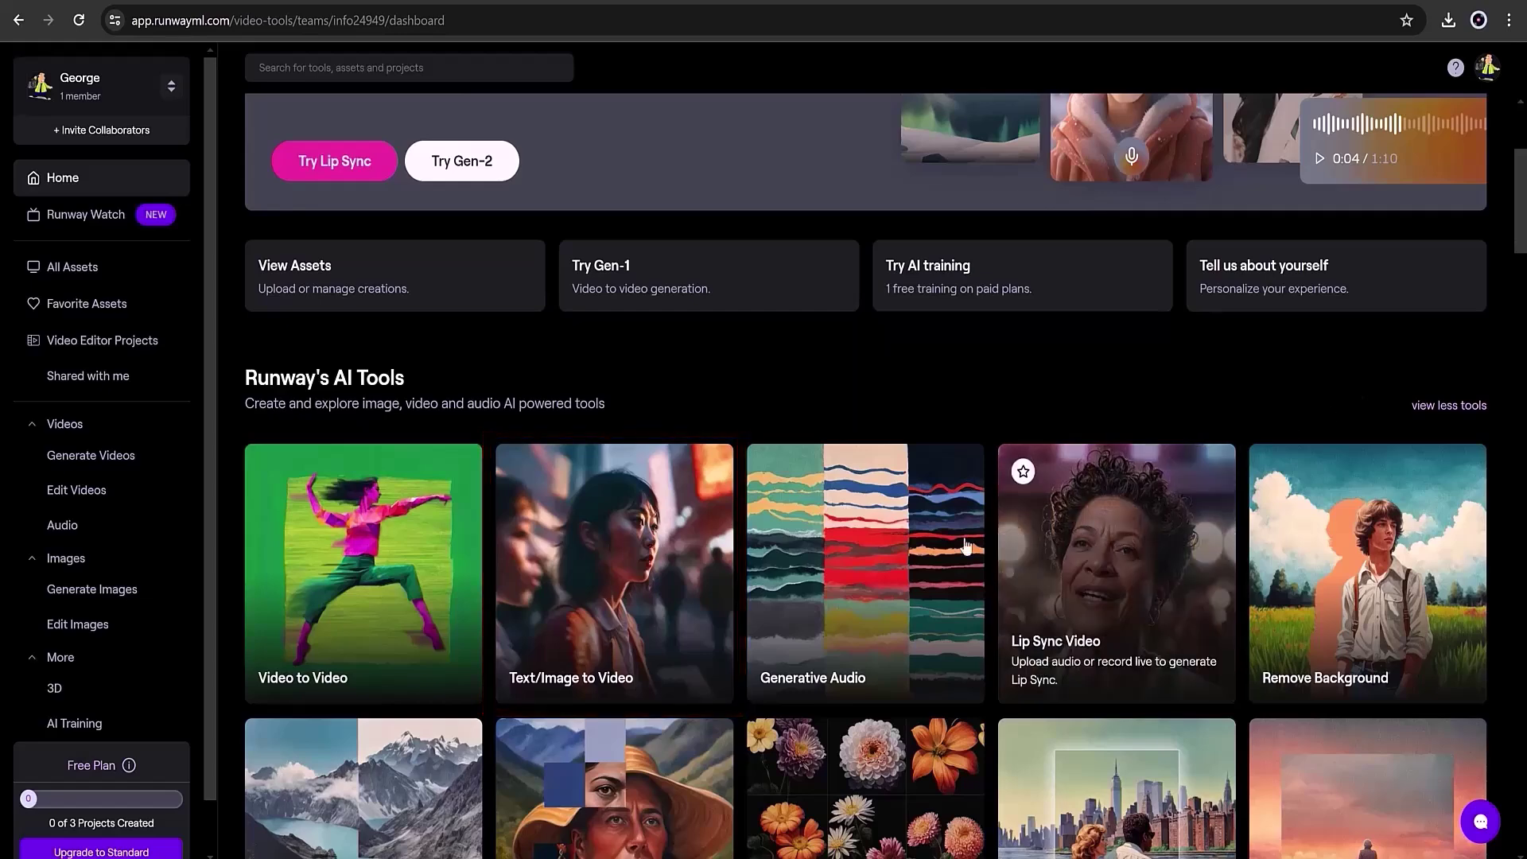
{"action": "left_click", "coordinate": [660, 584]}
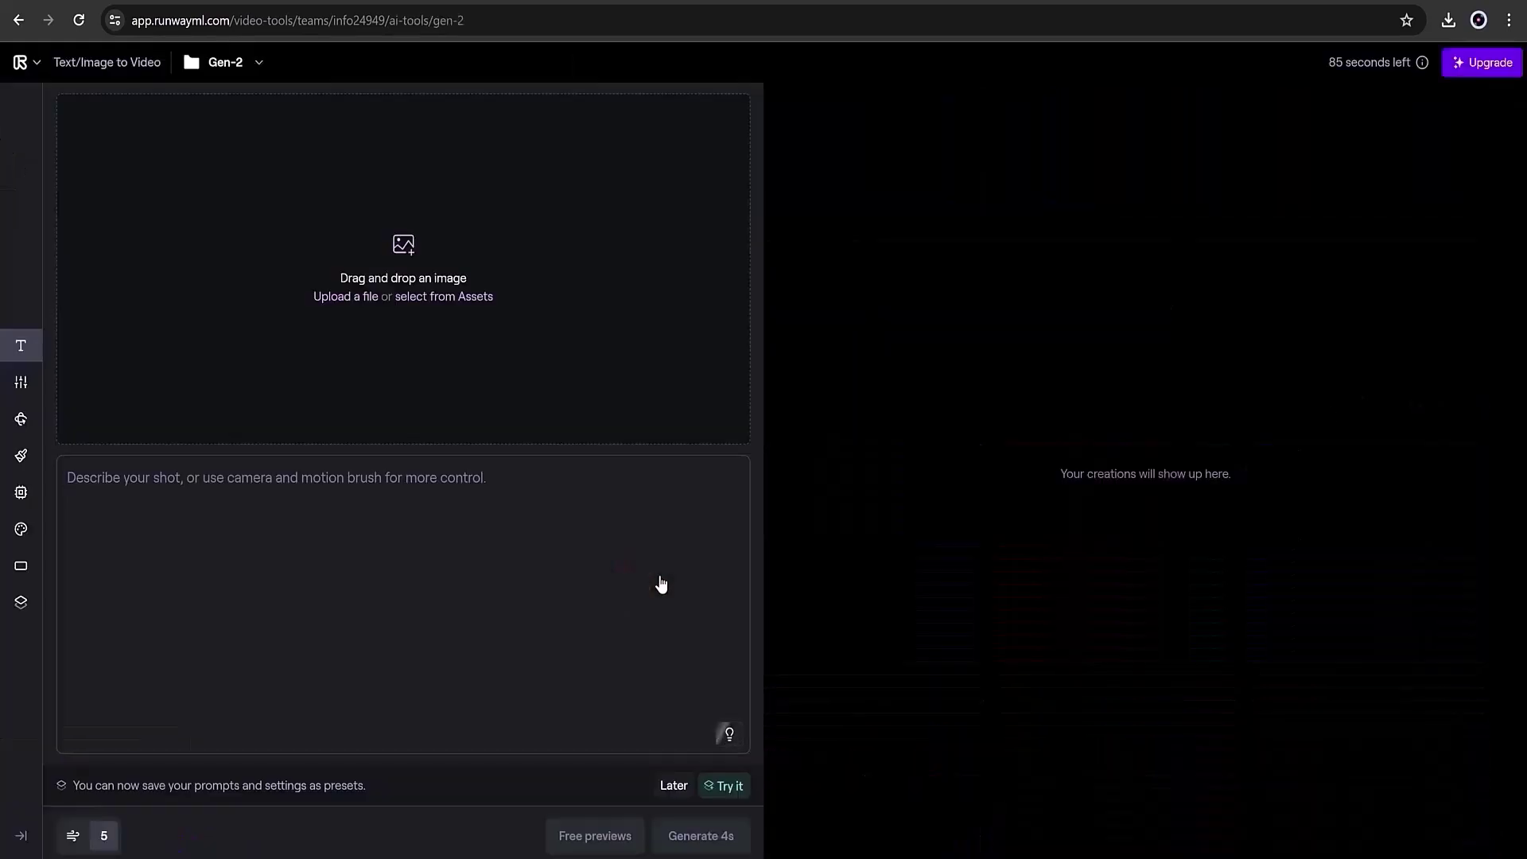
{"action": "left_click", "coordinate": [343, 298]}
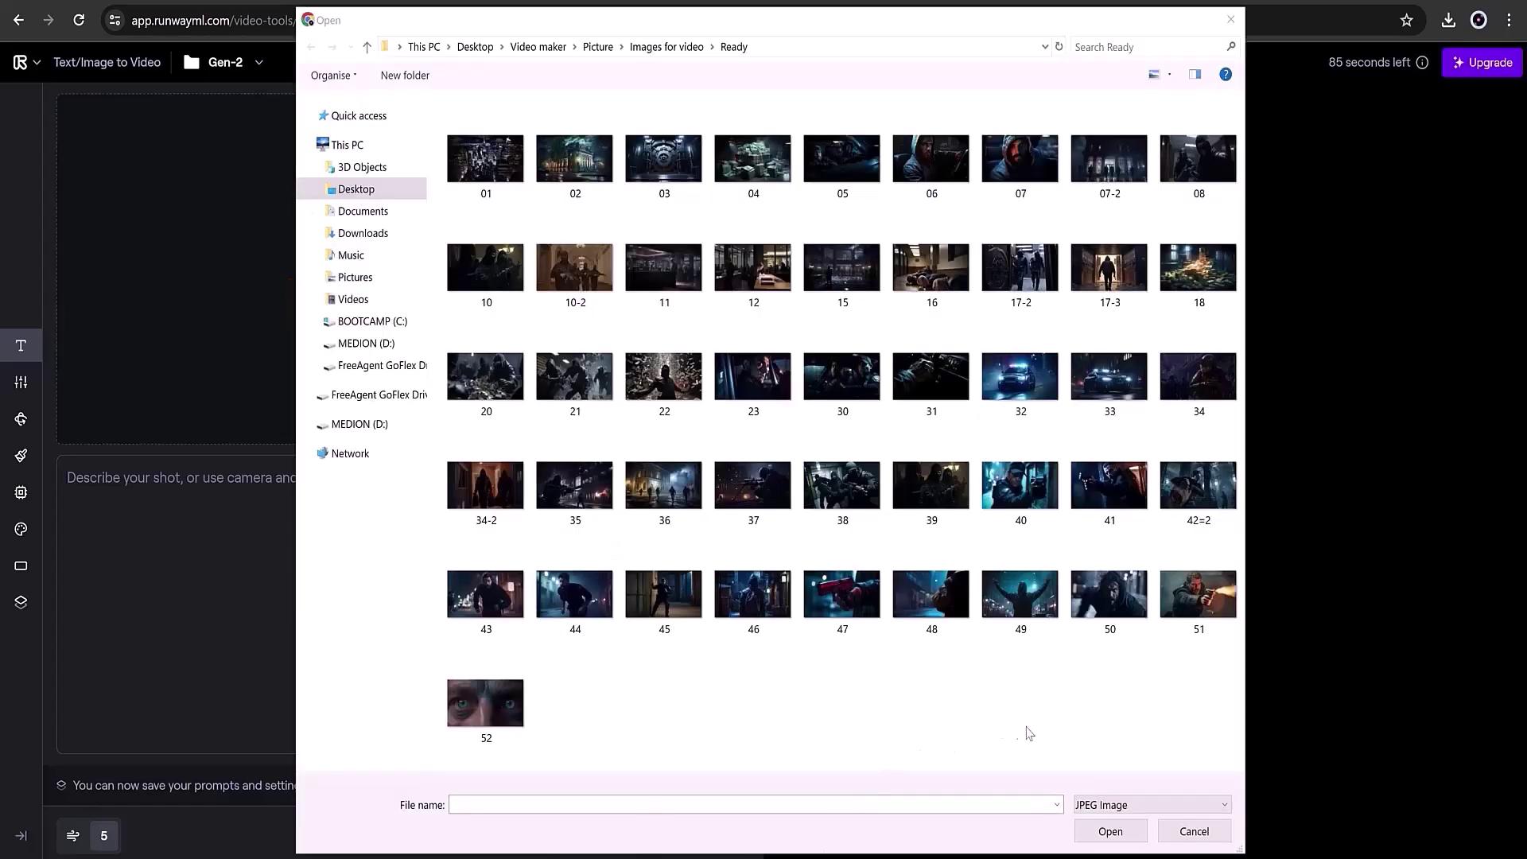
{"action": "double_click", "coordinate": [1198, 609]}
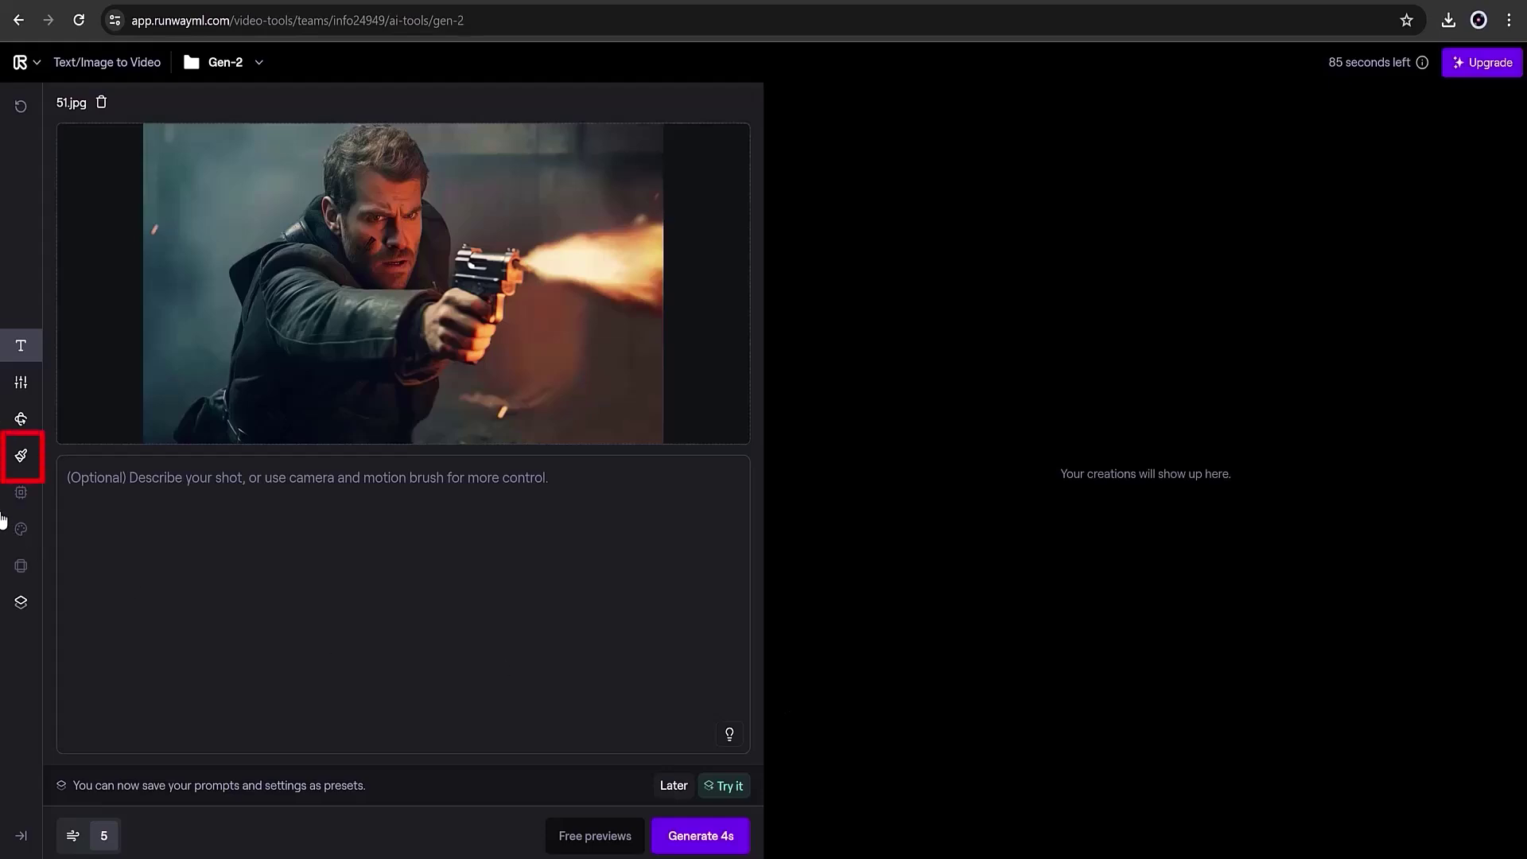
Mask the muzzle flash with Motion Brush 1, set its horizontal motion to 6.0 and generate the 4-second clip.
{"action": "left_click", "coordinate": [23, 454]}
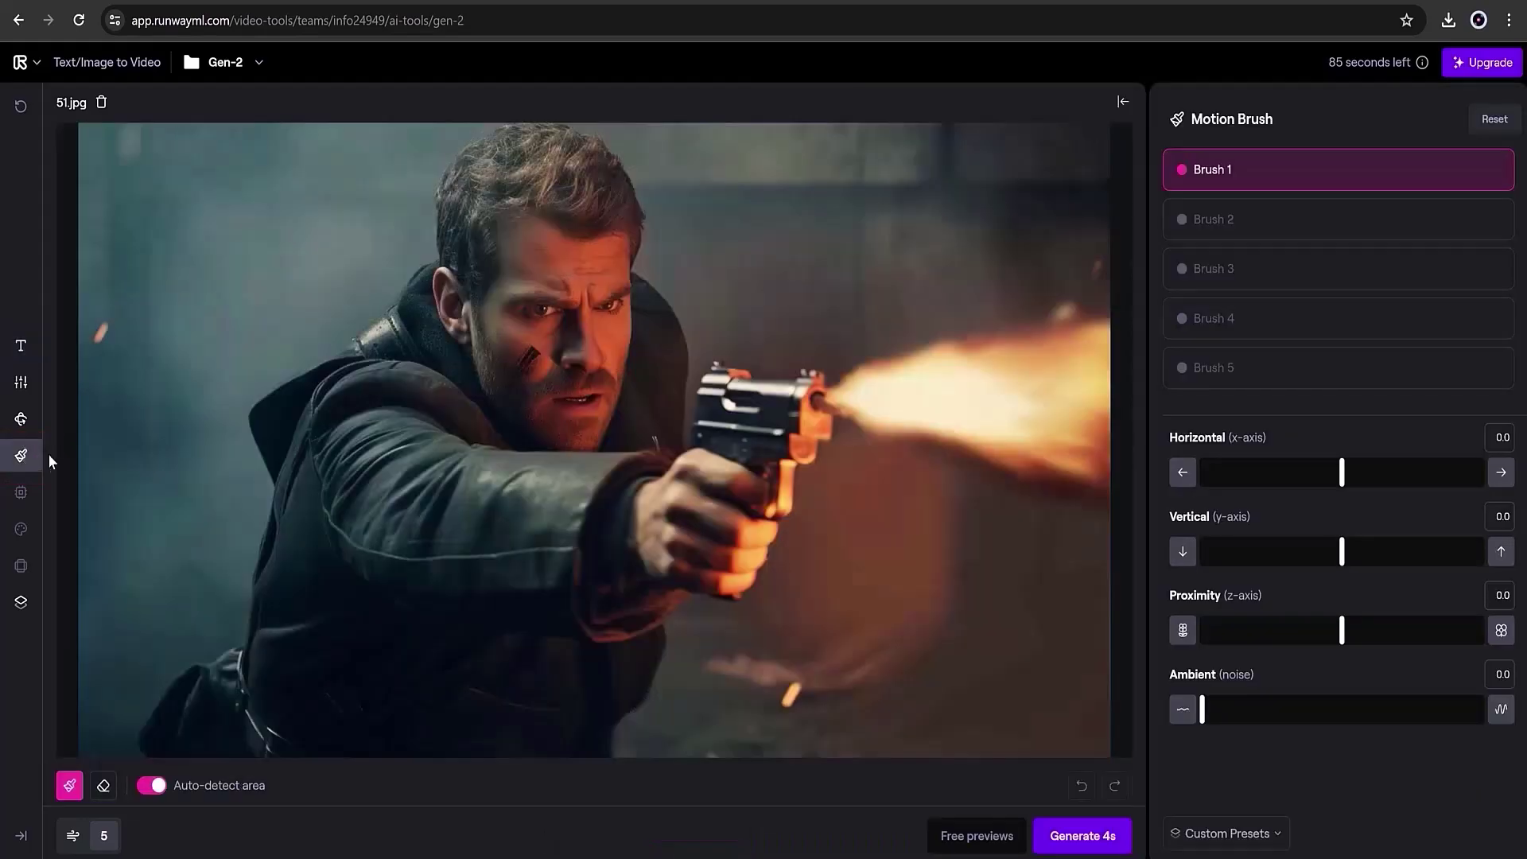
{"action": "left_click", "coordinate": [852, 410]}
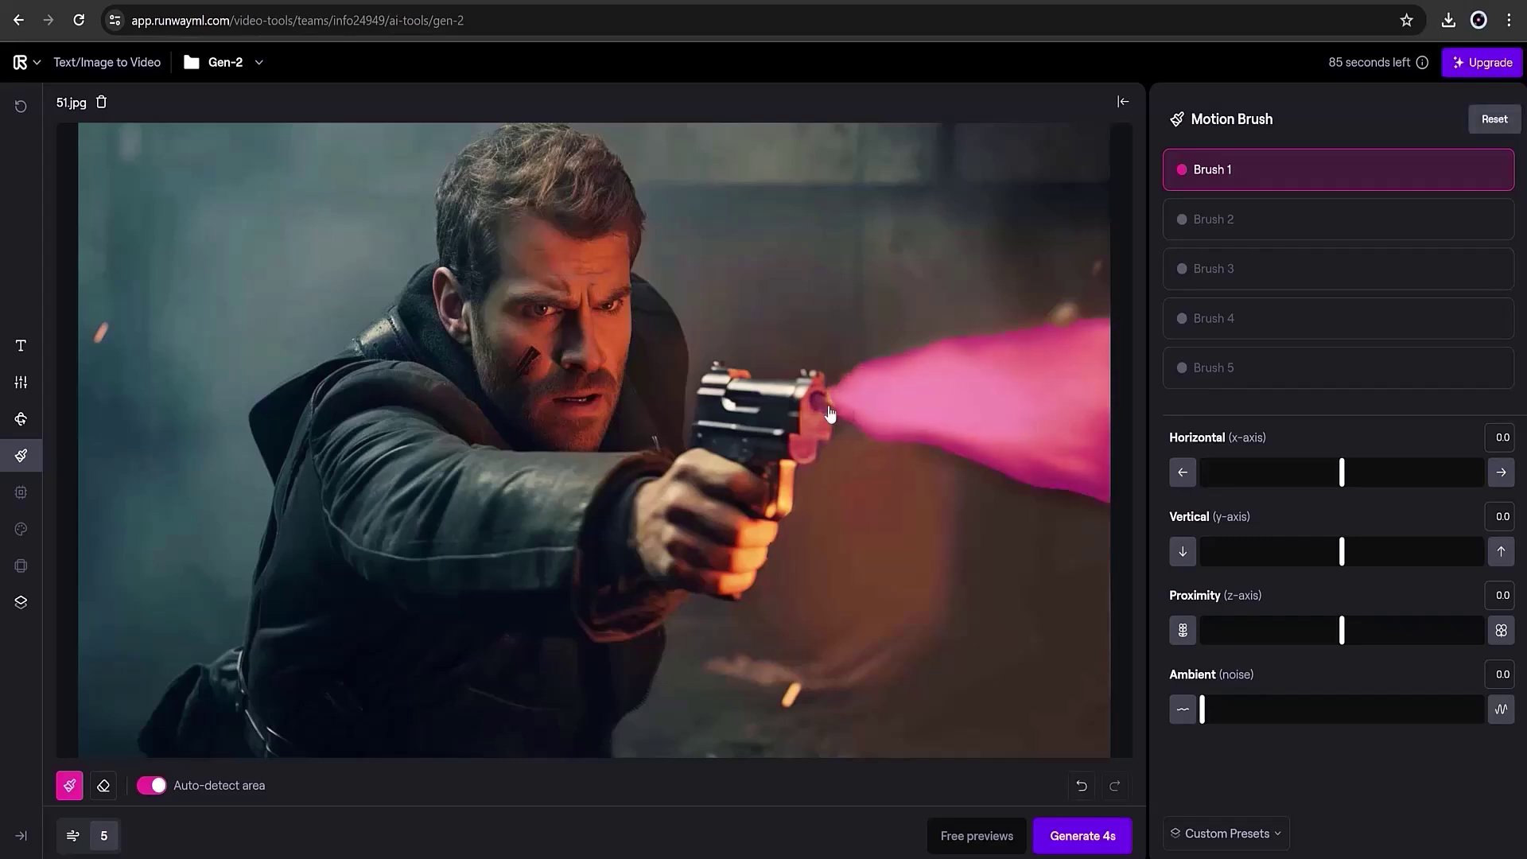
{"action": "left_click_drag", "start_coordinate": [1338, 478], "coordinate": [1401, 475]}
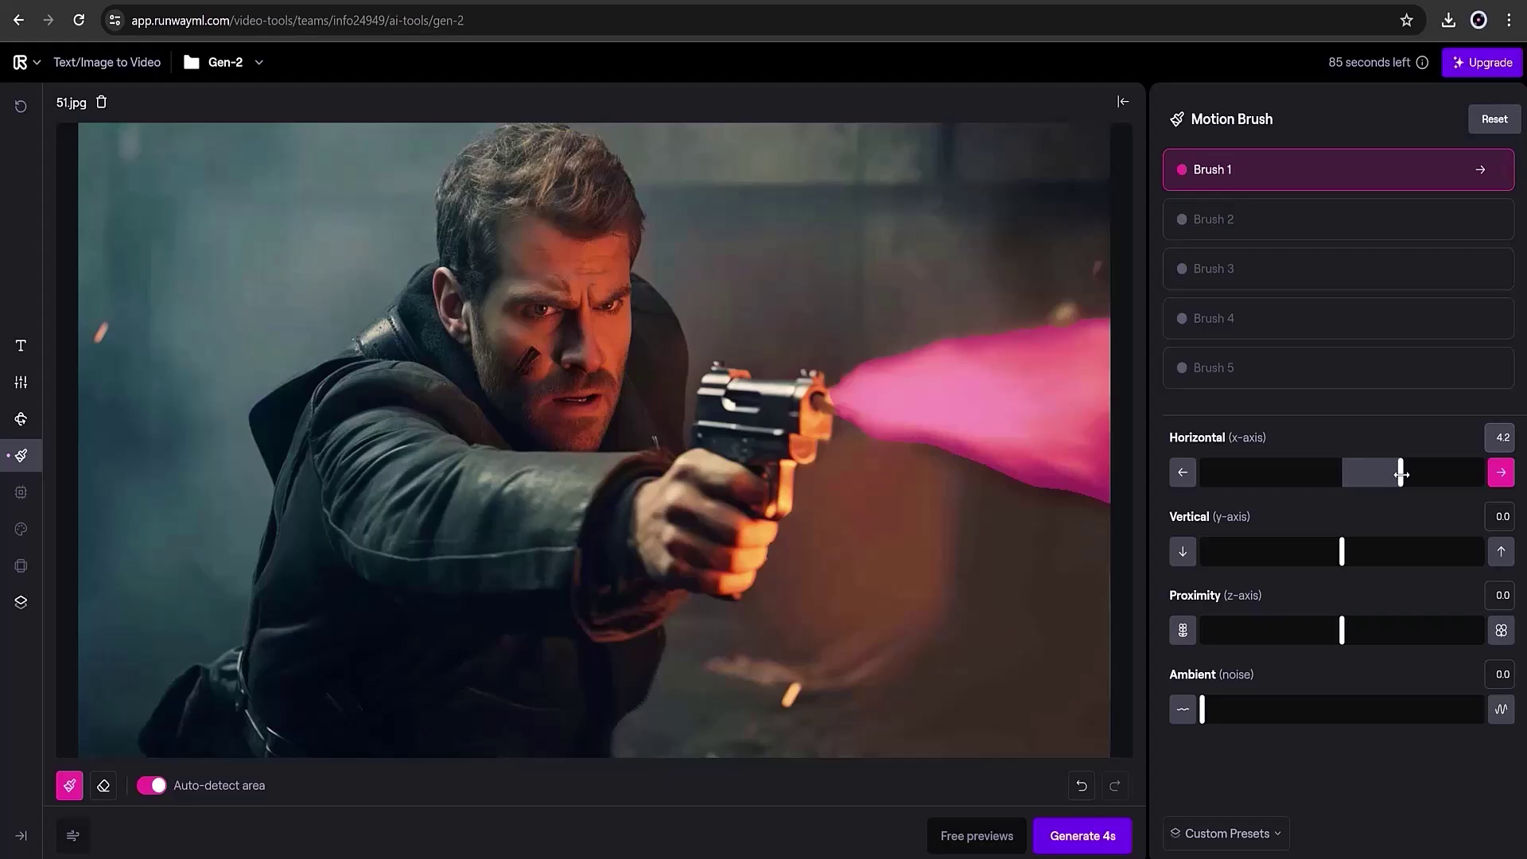
{"action": "left_click_drag", "start_coordinate": [1401, 474], "coordinate": [1425, 475]}
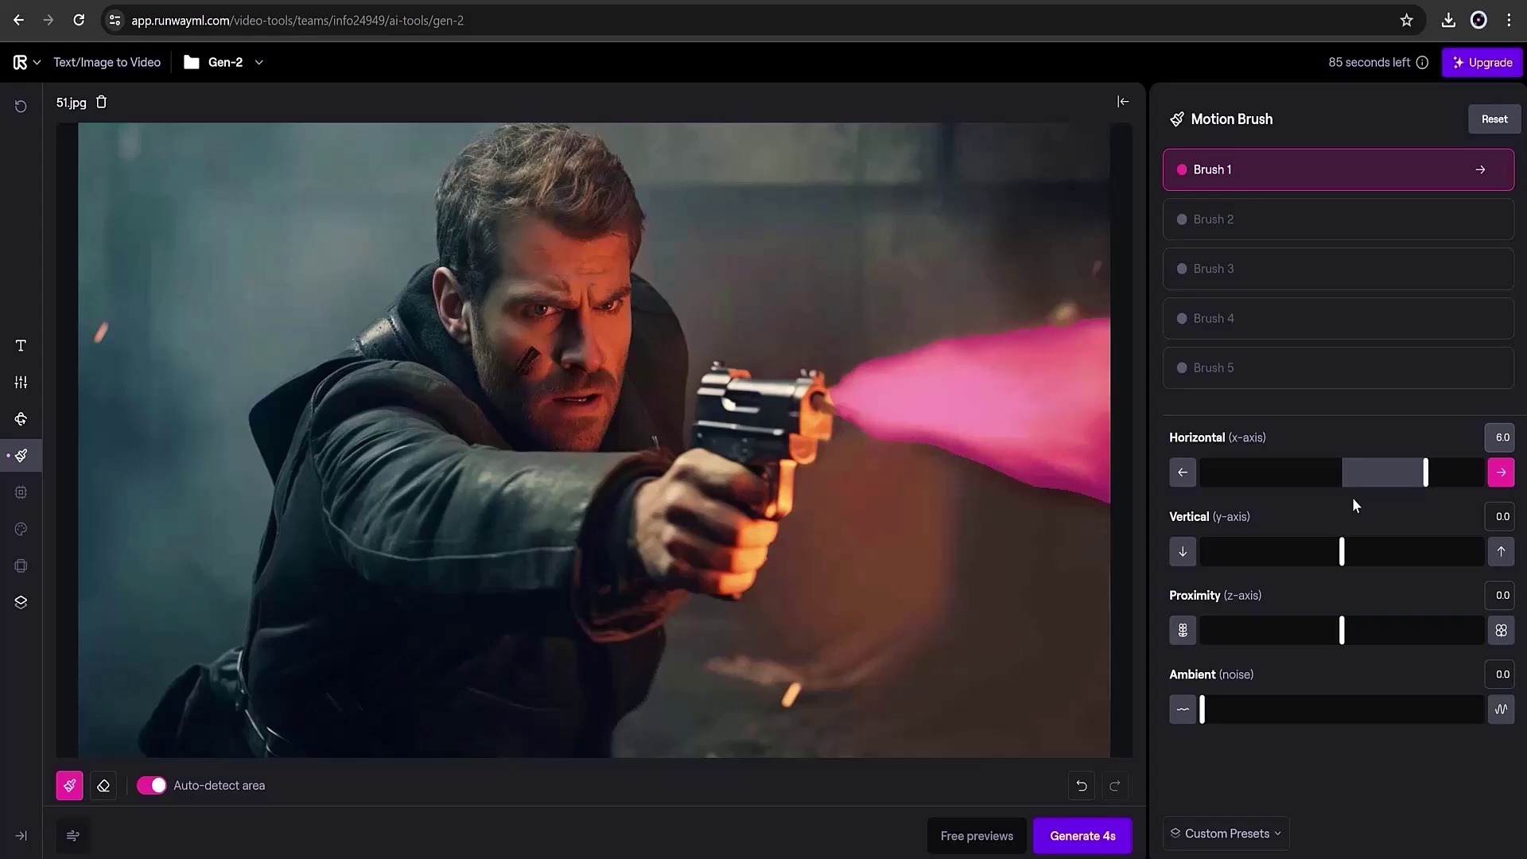
{"action": "left_click", "coordinate": [1082, 835]}
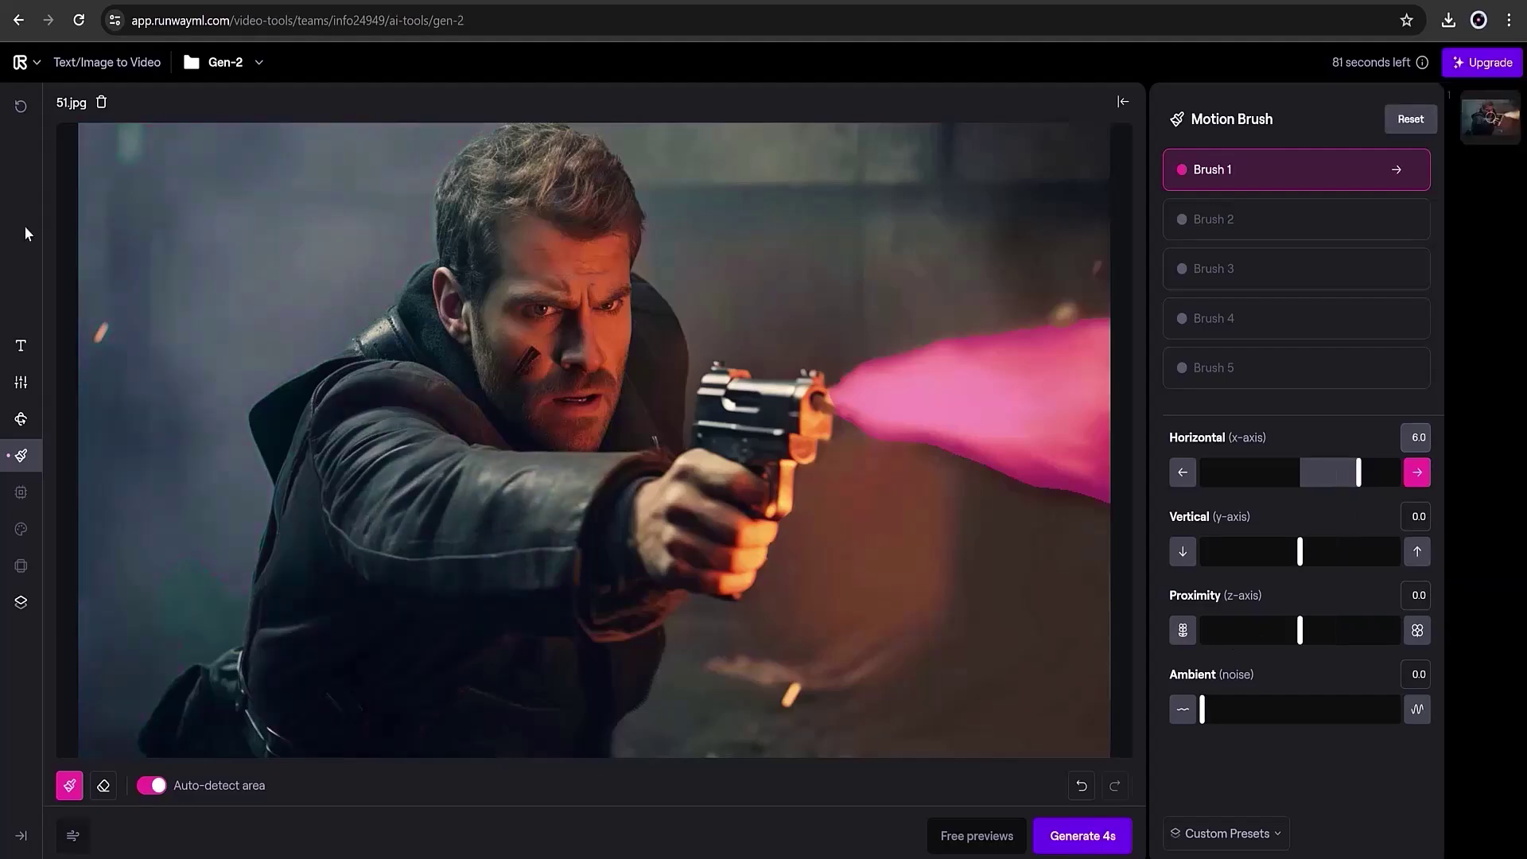
Go to All Assets, open the newly exported Gen-2 clip of the man firing the gun and download it.
{"action": "left_click", "coordinate": [24, 62]}
{"action": "left_click", "coordinate": [98, 109]}
{"action": "left_click", "coordinate": [73, 266]}
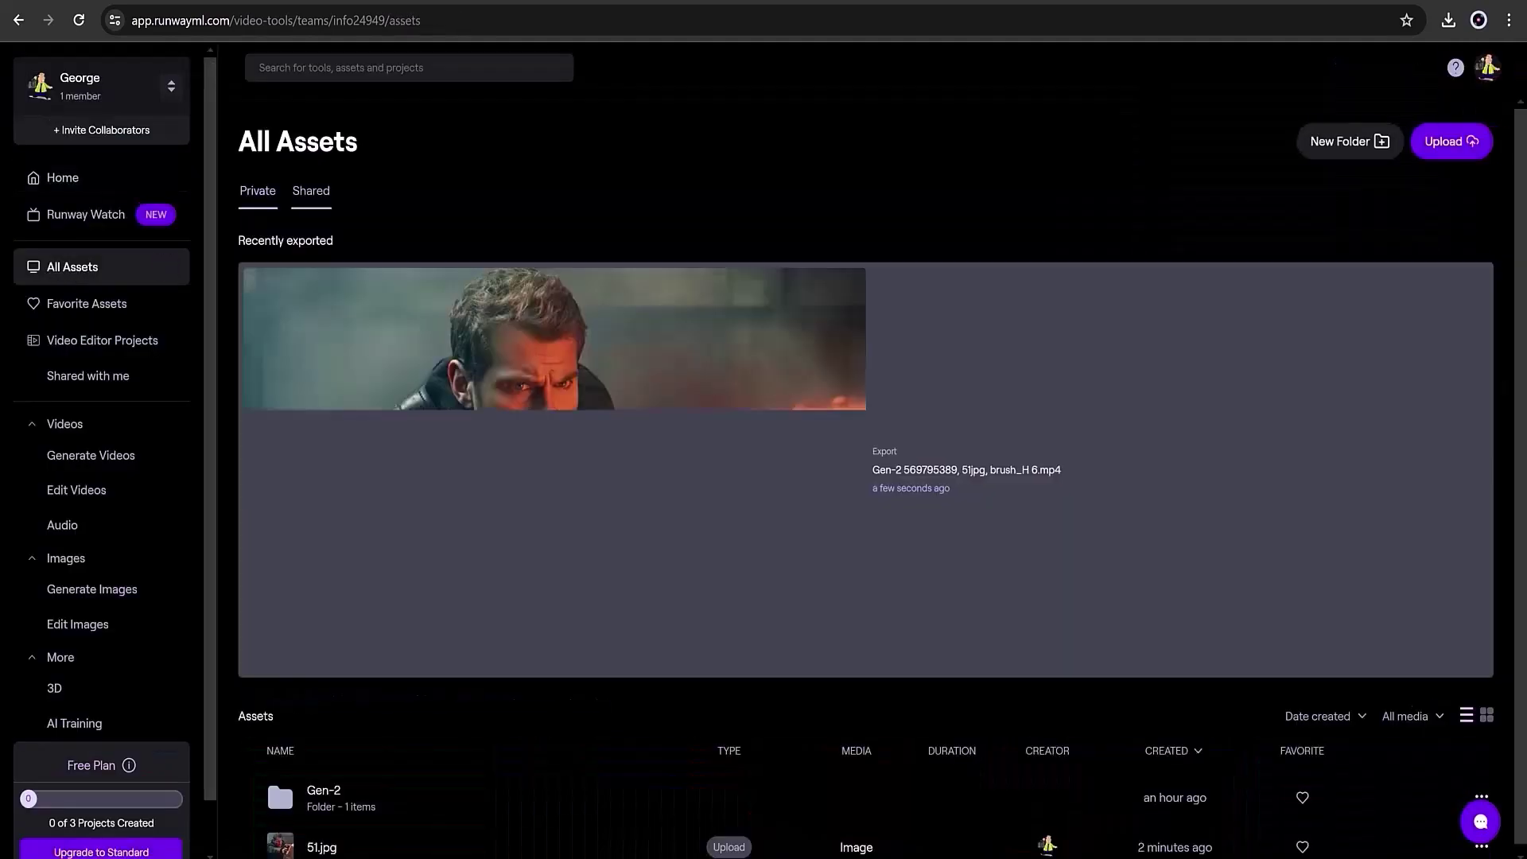
{"action": "left_click", "coordinate": [344, 631]}
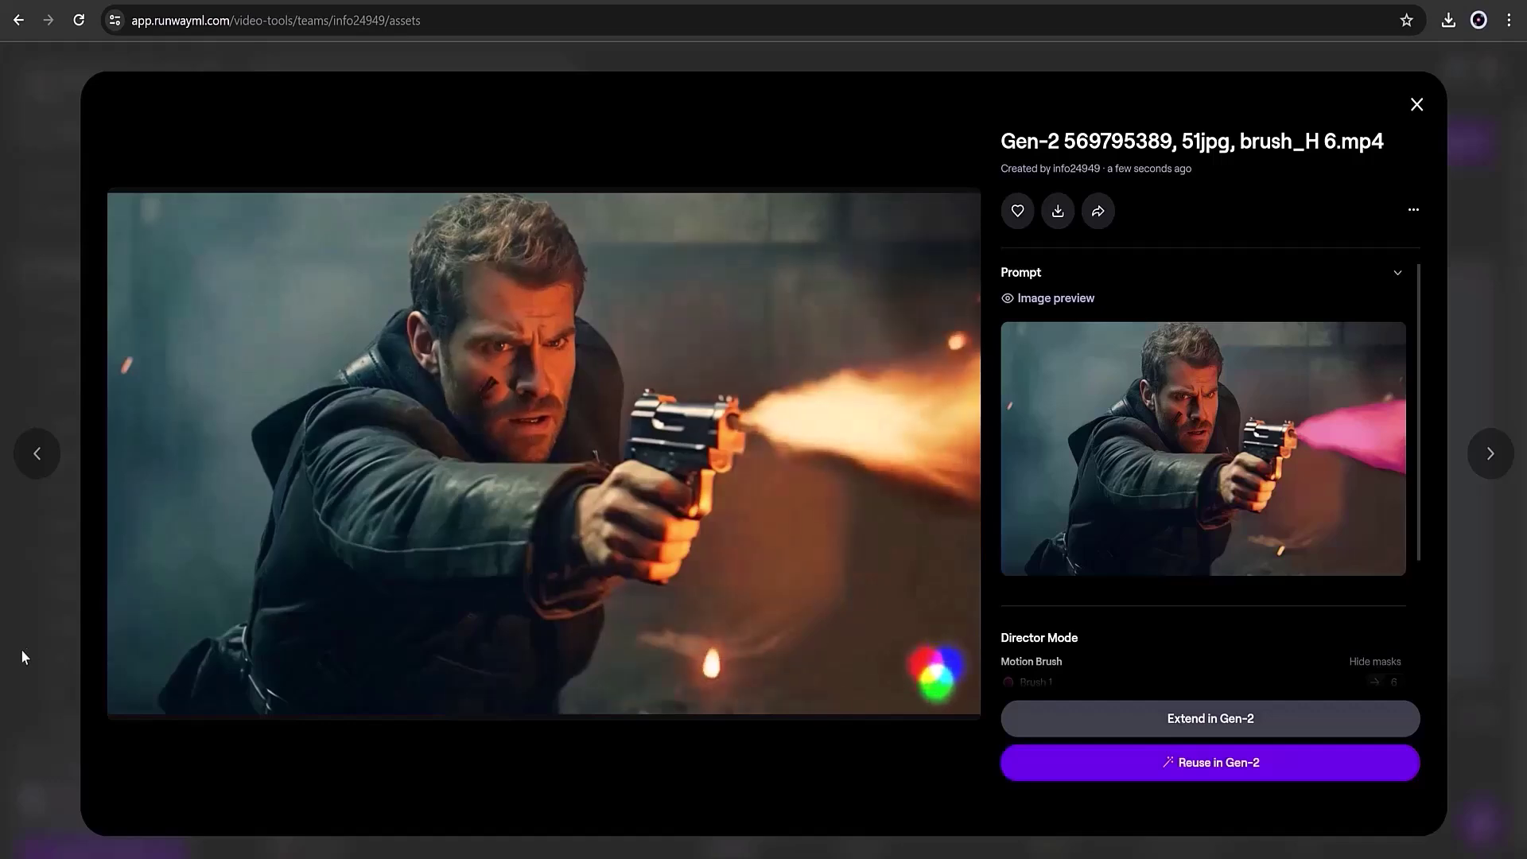
{"action": "left_click", "coordinate": [1058, 212]}
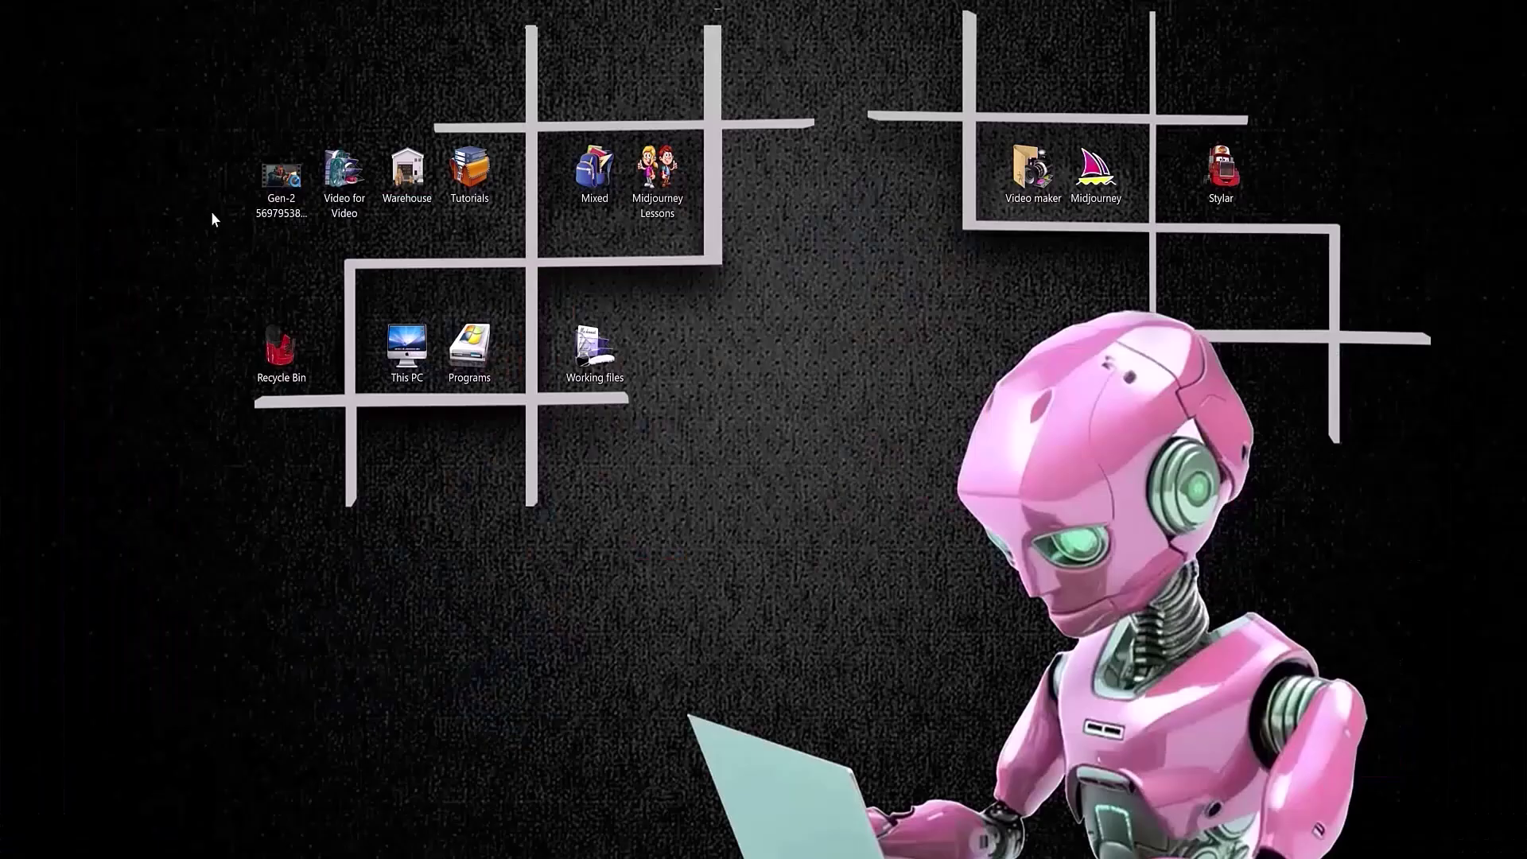
Rename the downloaded Gen-2 clip on the desktop as 049 and move it into the Video for Video folder.
{"action": "left_click", "coordinate": [257, 215]}
{"action": "key", "text": "F2"}
{"action": "type", "text": "049"}
{"action": "key", "text": "Return"}
{"action": "left_click_drag", "start_coordinate": [278, 183], "coordinate": [340, 177]}
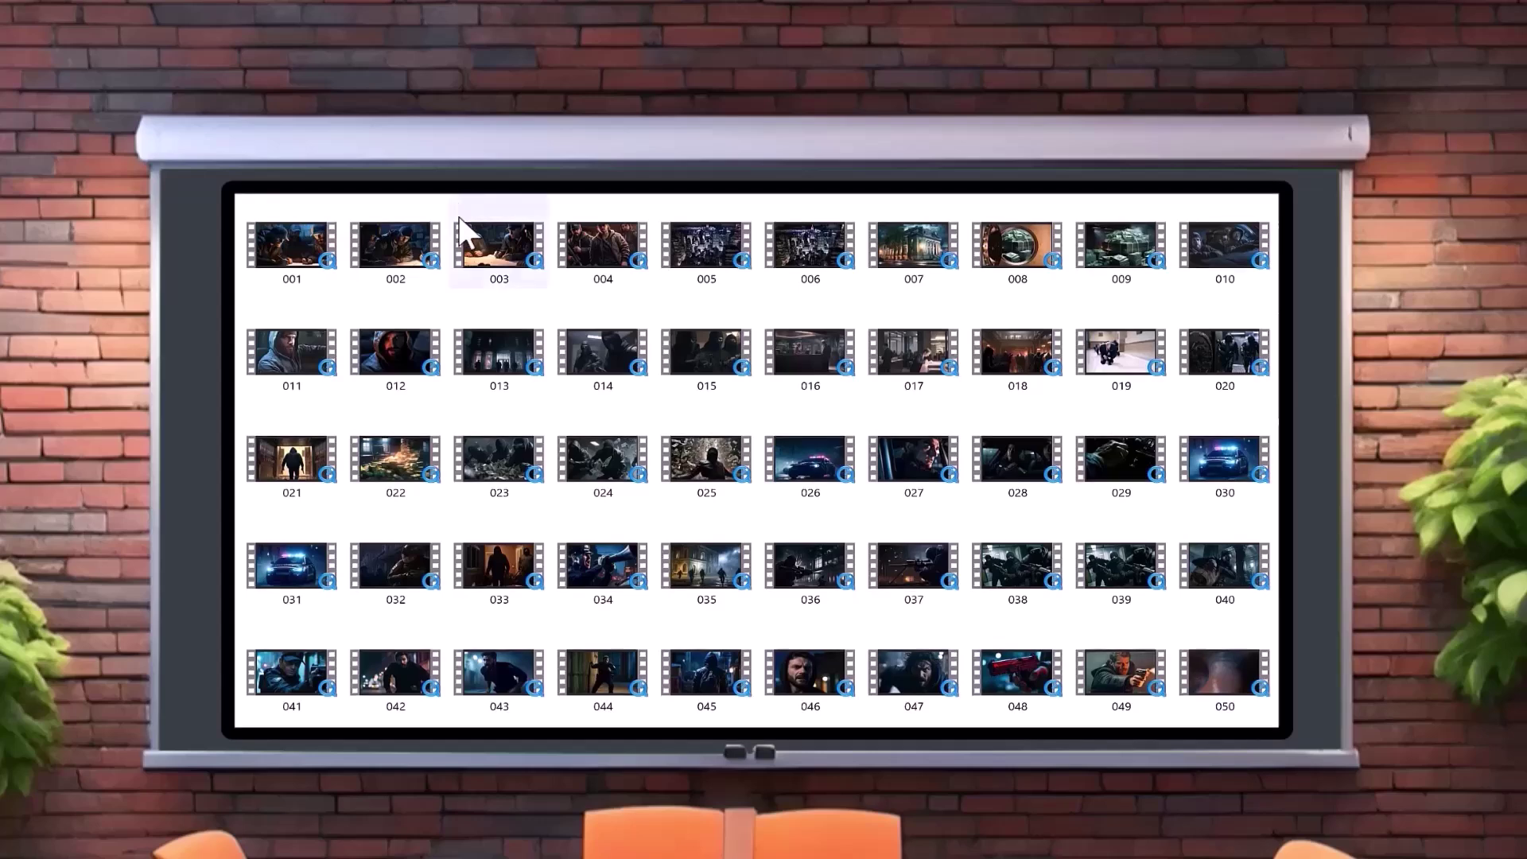
{"action": "left_click", "coordinate": [405, 368]}
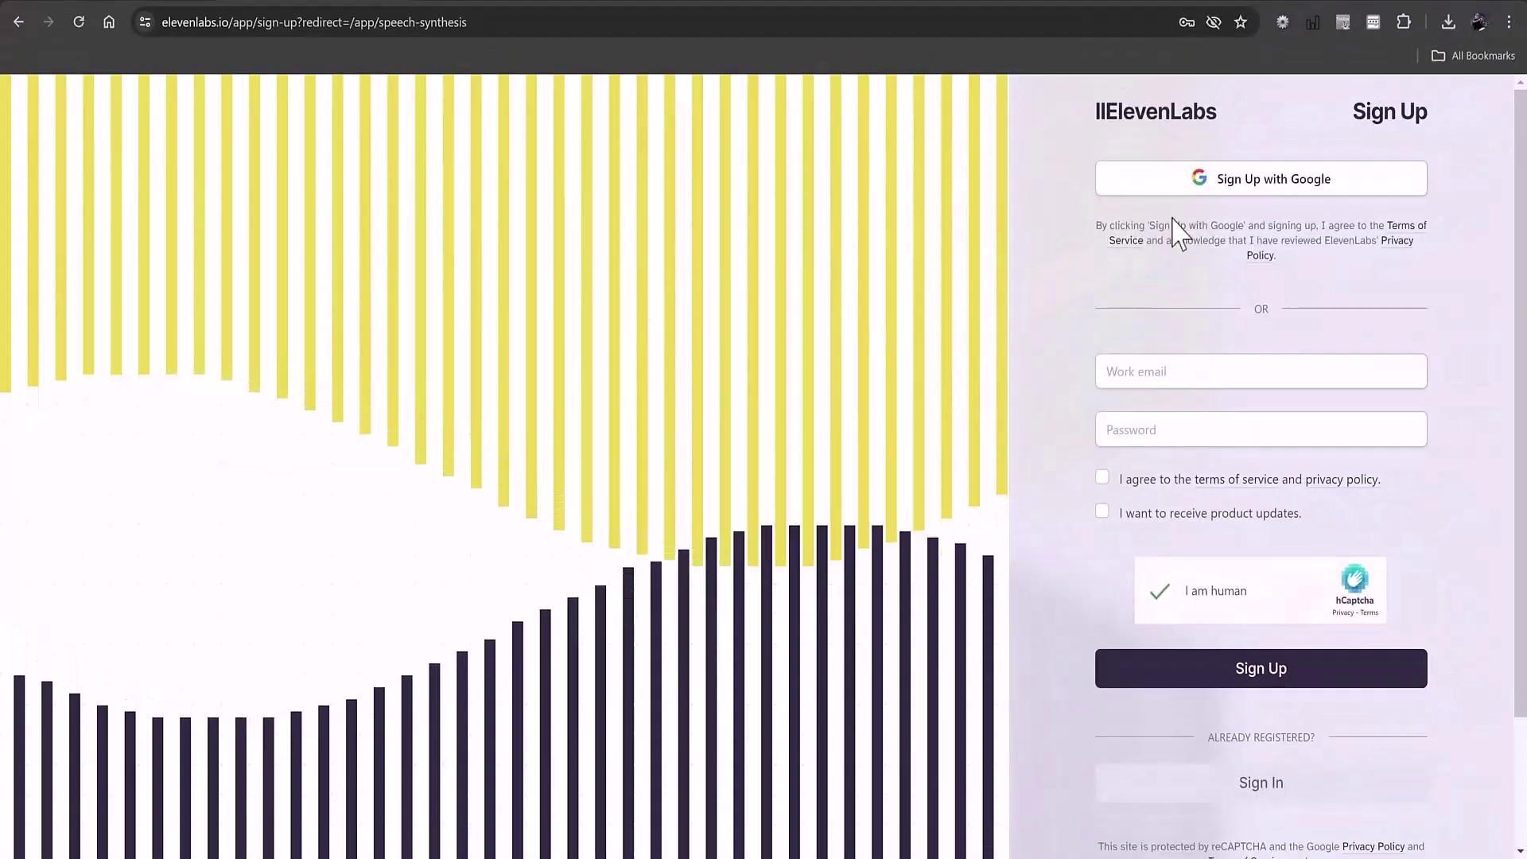
Switch to ElevenLabs, sign up with Google and set Speech Synthesis to advanced mode.
{"action": "left_click", "coordinate": [1264, 191]}
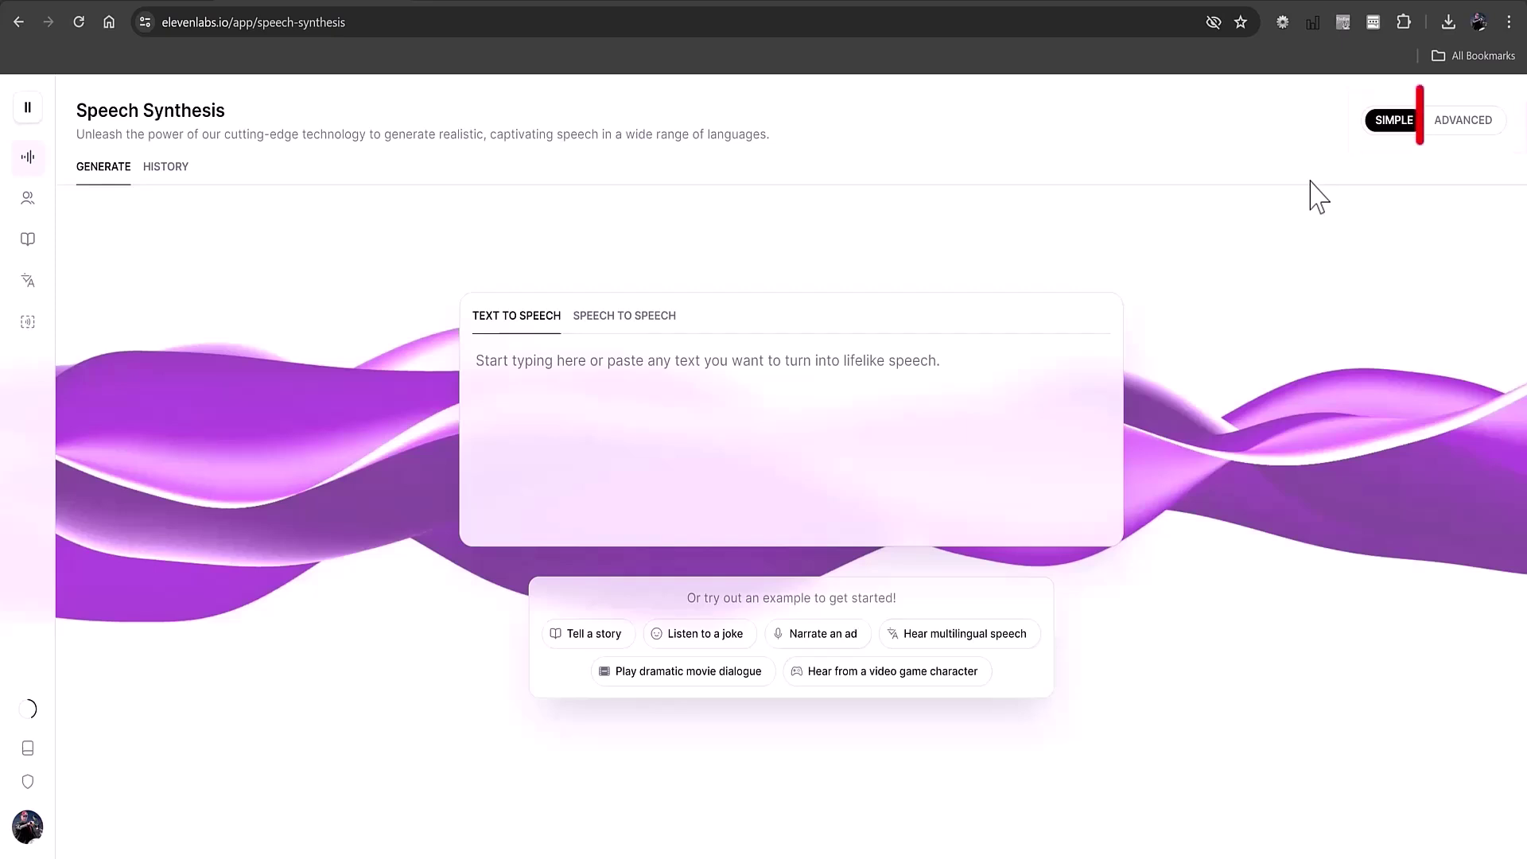
{"action": "left_click", "coordinate": [1470, 121]}
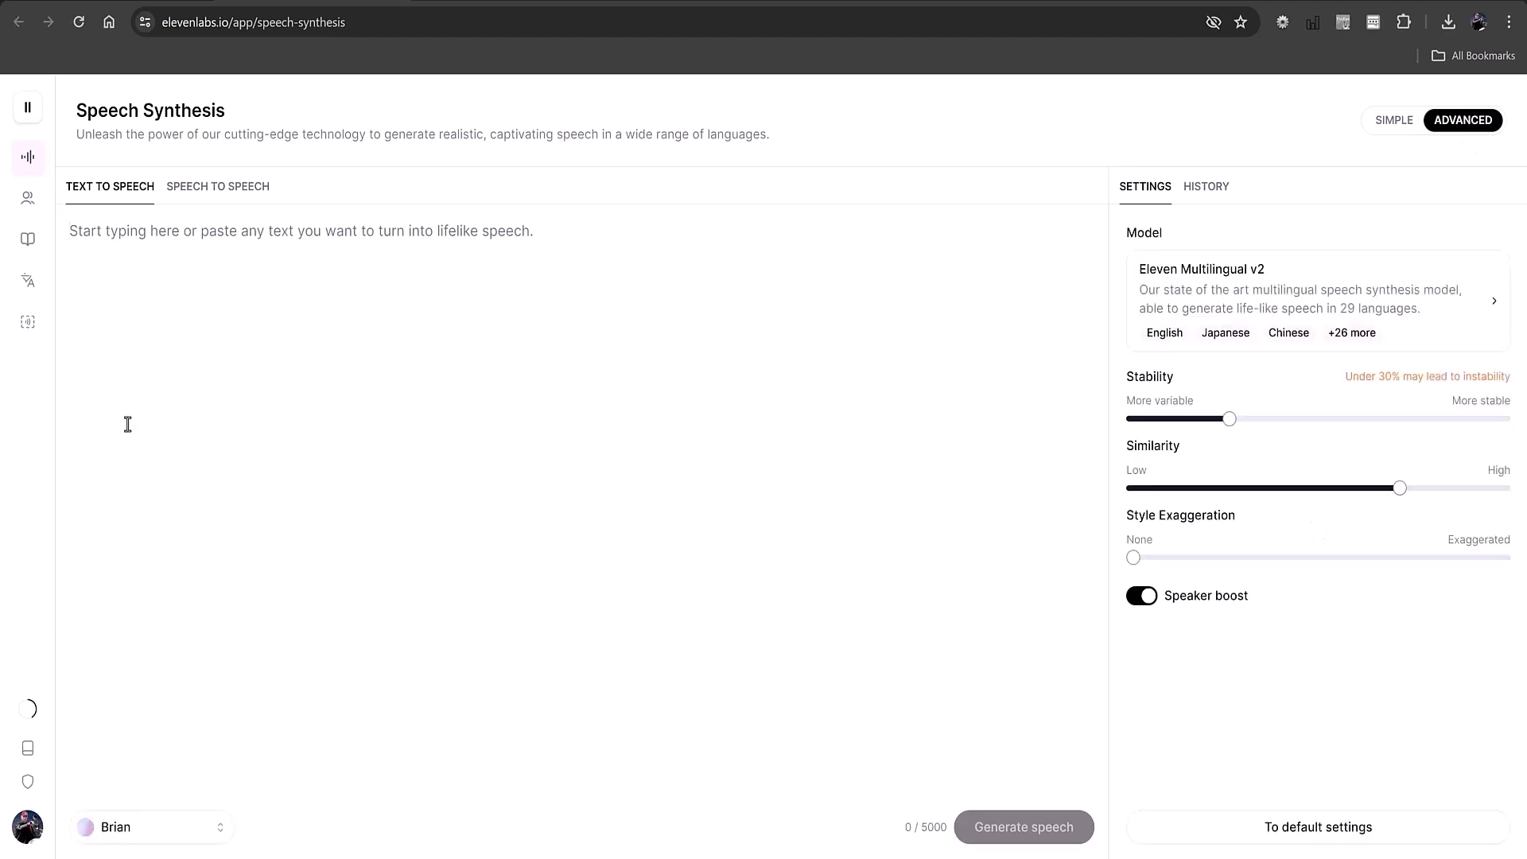
Preview the Adam and Brian voices in the voice list and select Brian for the speech.
{"action": "left_click", "coordinate": [119, 839]}
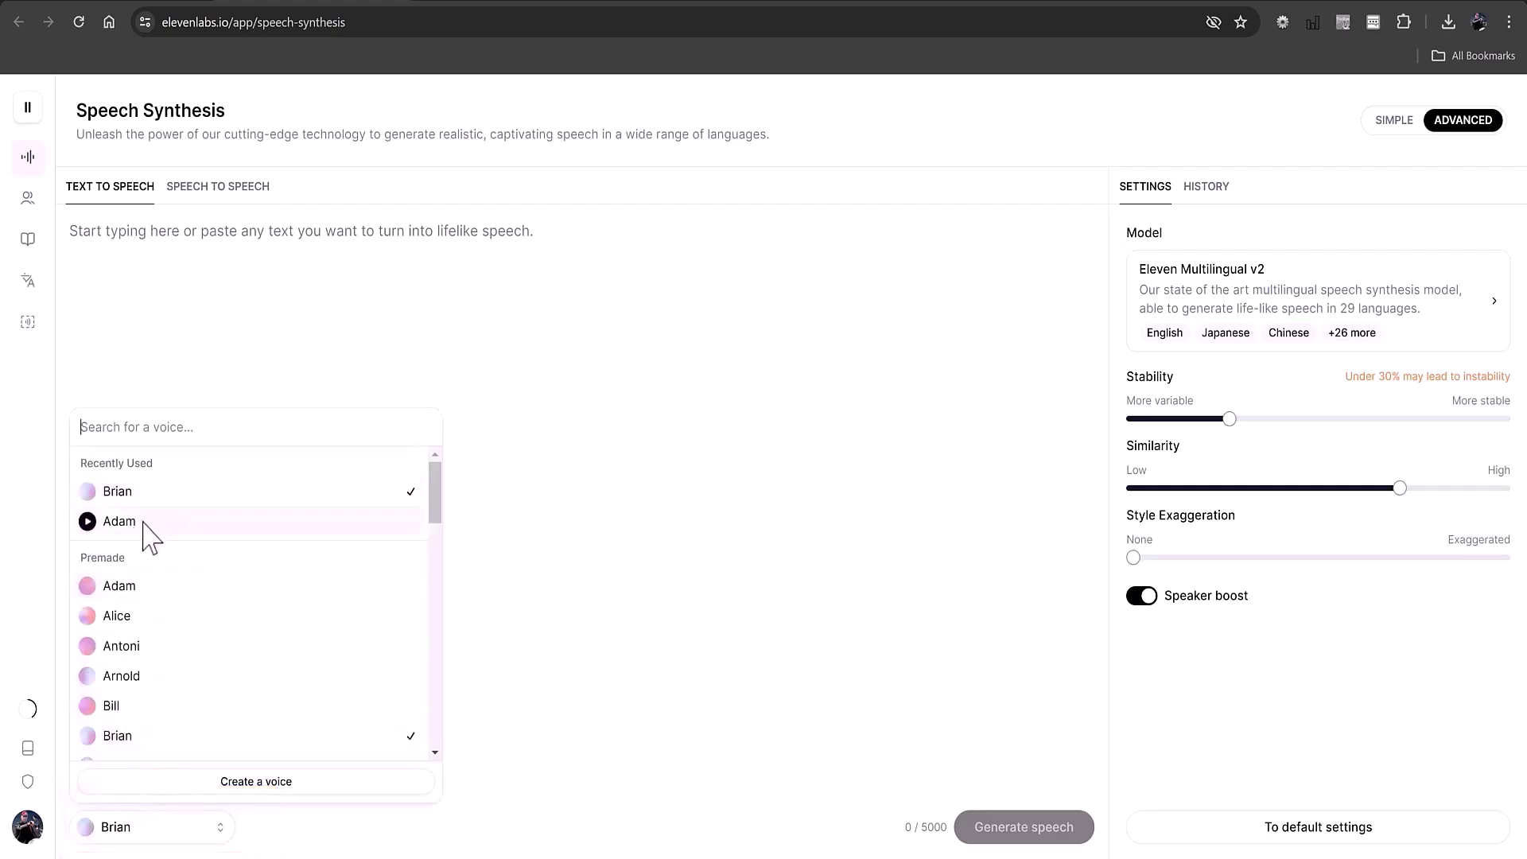
{"action": "left_click", "coordinate": [88, 521]}
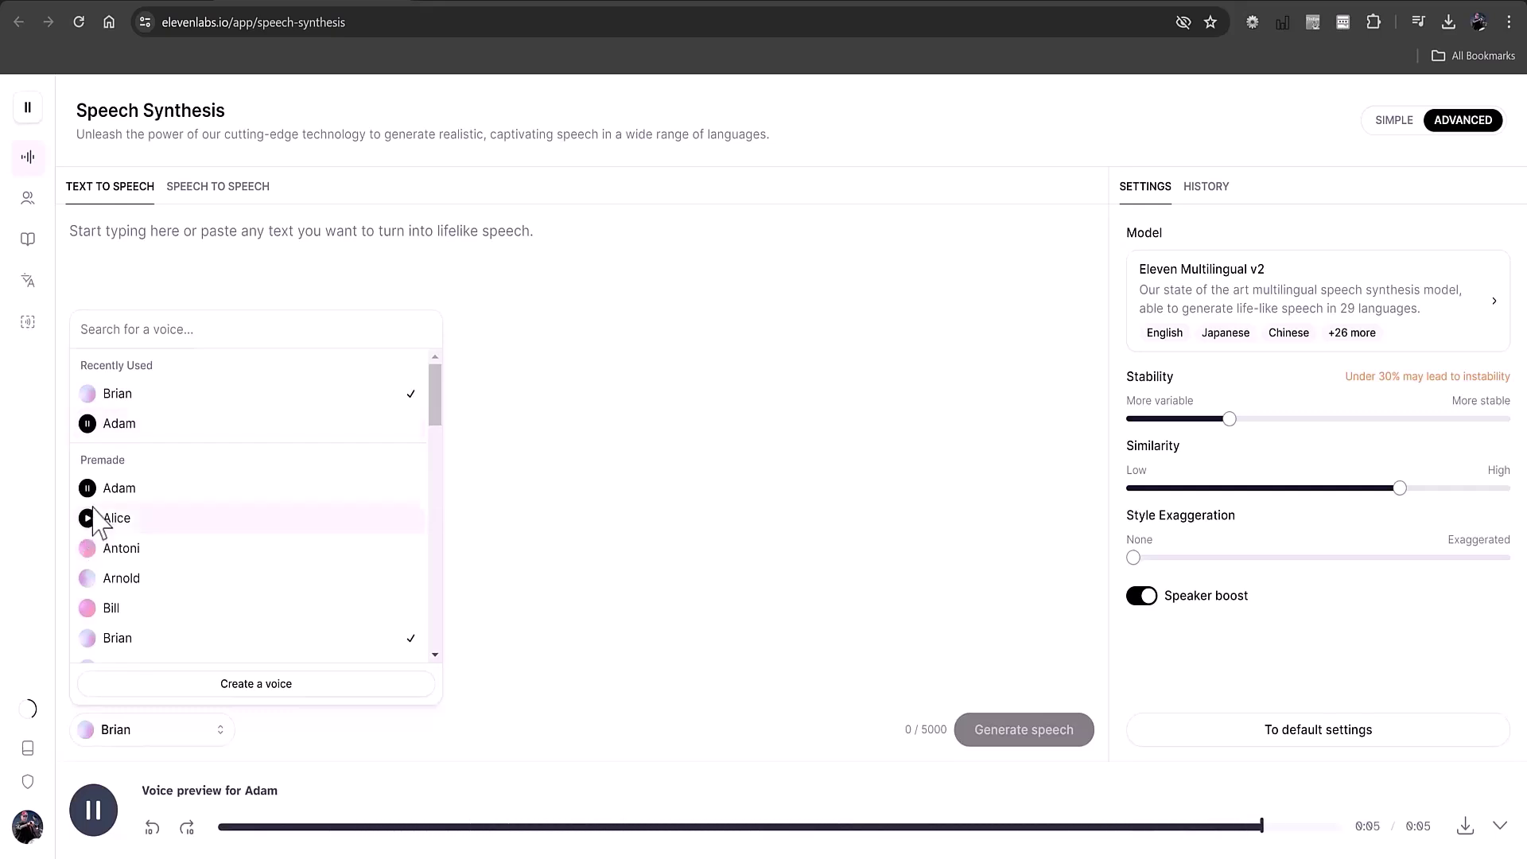
{"action": "left_click", "coordinate": [89, 394]}
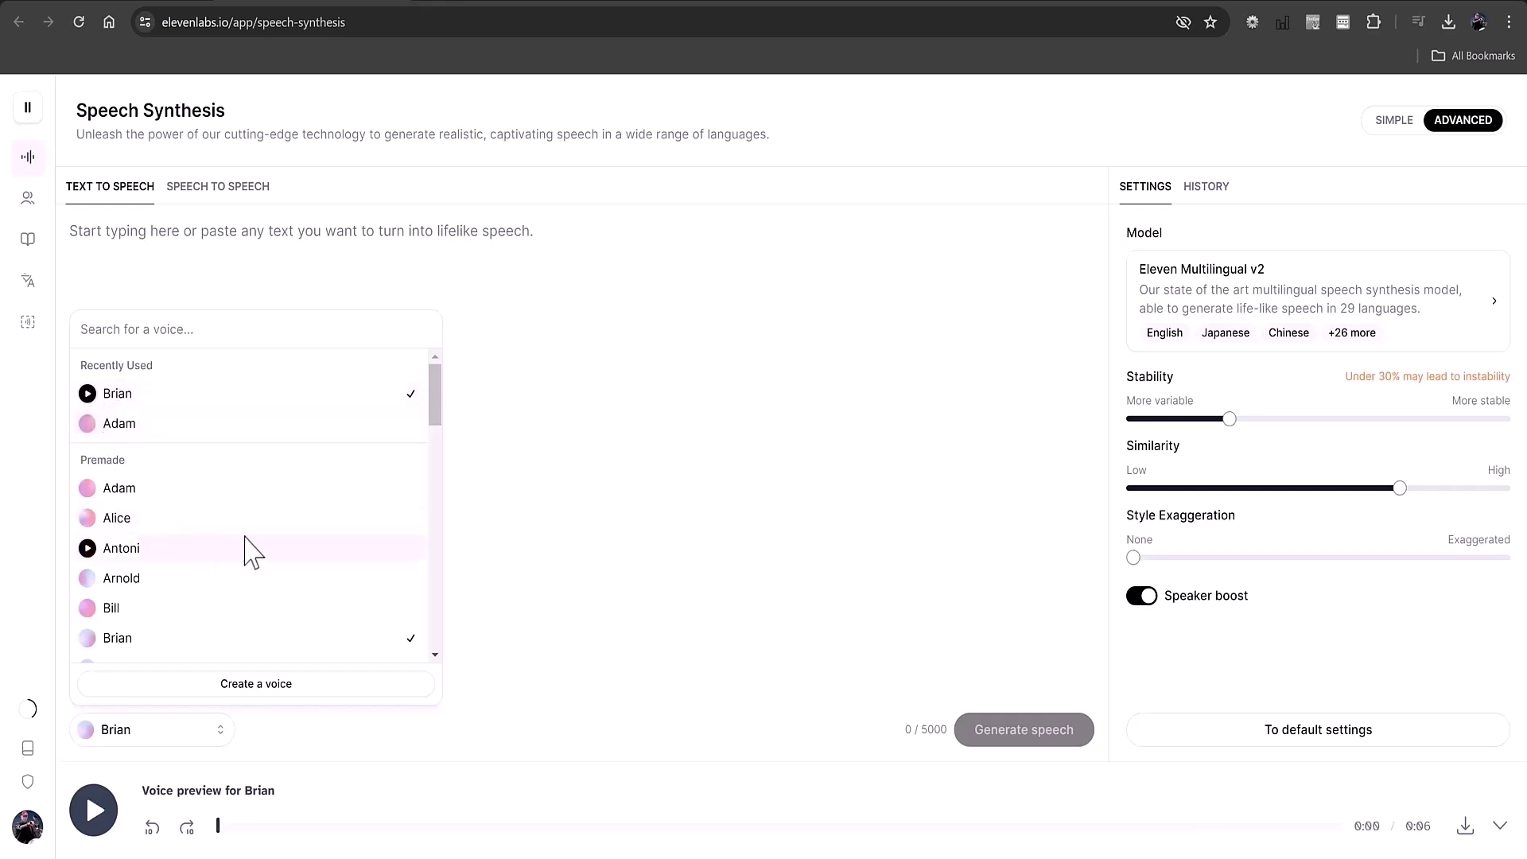
{"action": "mouse_move", "coordinate": [436, 402]}
{"action": "left_mouse_down"}
{"action": "mouse_move", "coordinate": [439, 510]}
{"action": "mouse_move", "coordinate": [446, 399]}
{"action": "left_mouse_up"}
{"action": "mouse_move", "coordinate": [194, 403]}
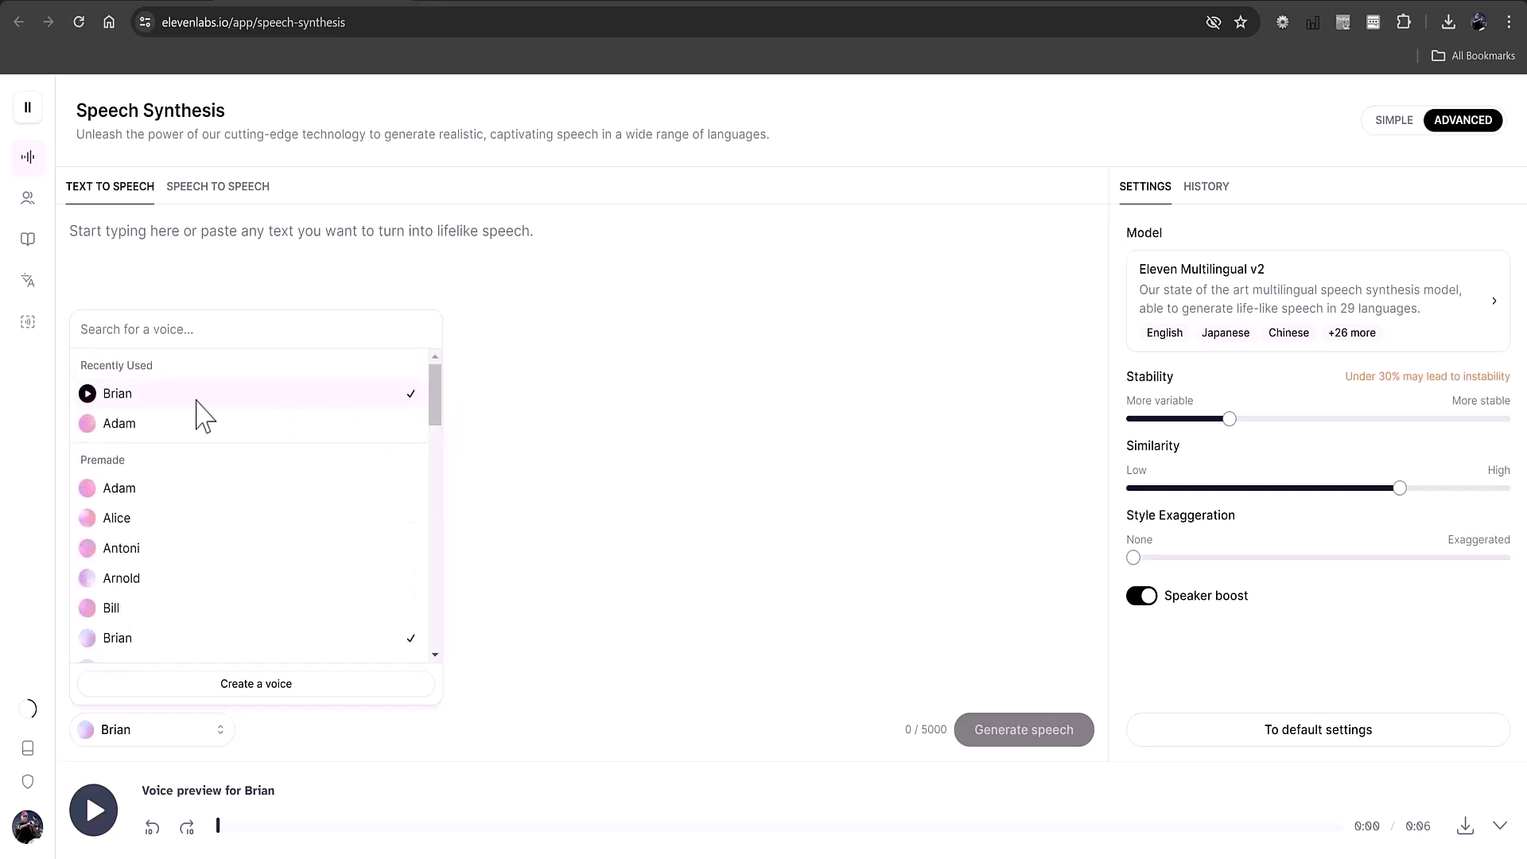
{"action": "left_click", "coordinate": [113, 394]}
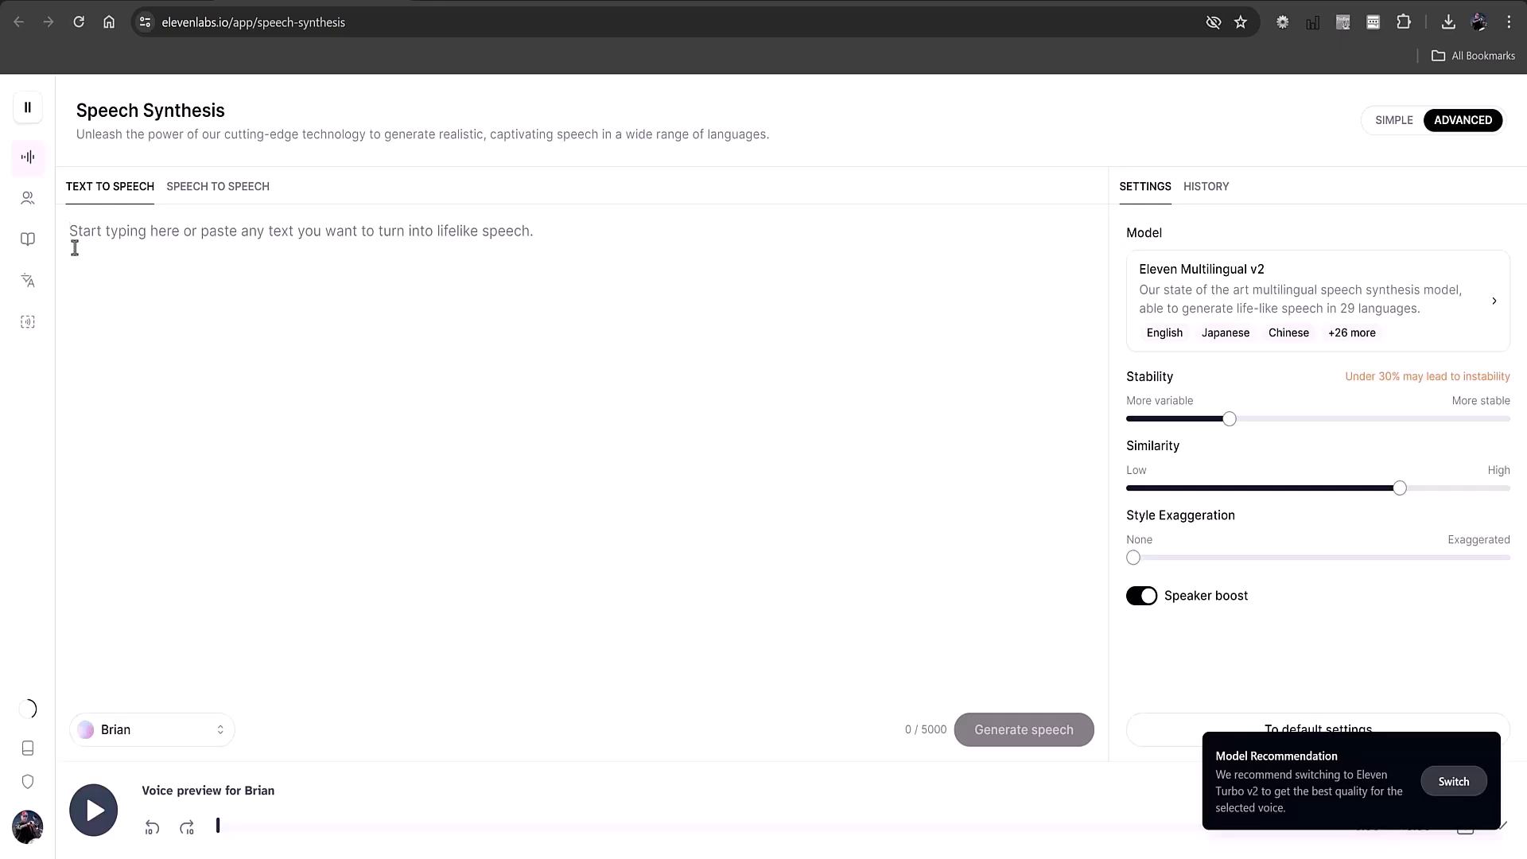
Enter the line "Today my friends, we are making history." and generate the speech.
{"action": "type", "text": "Today my friends, we are making history."}
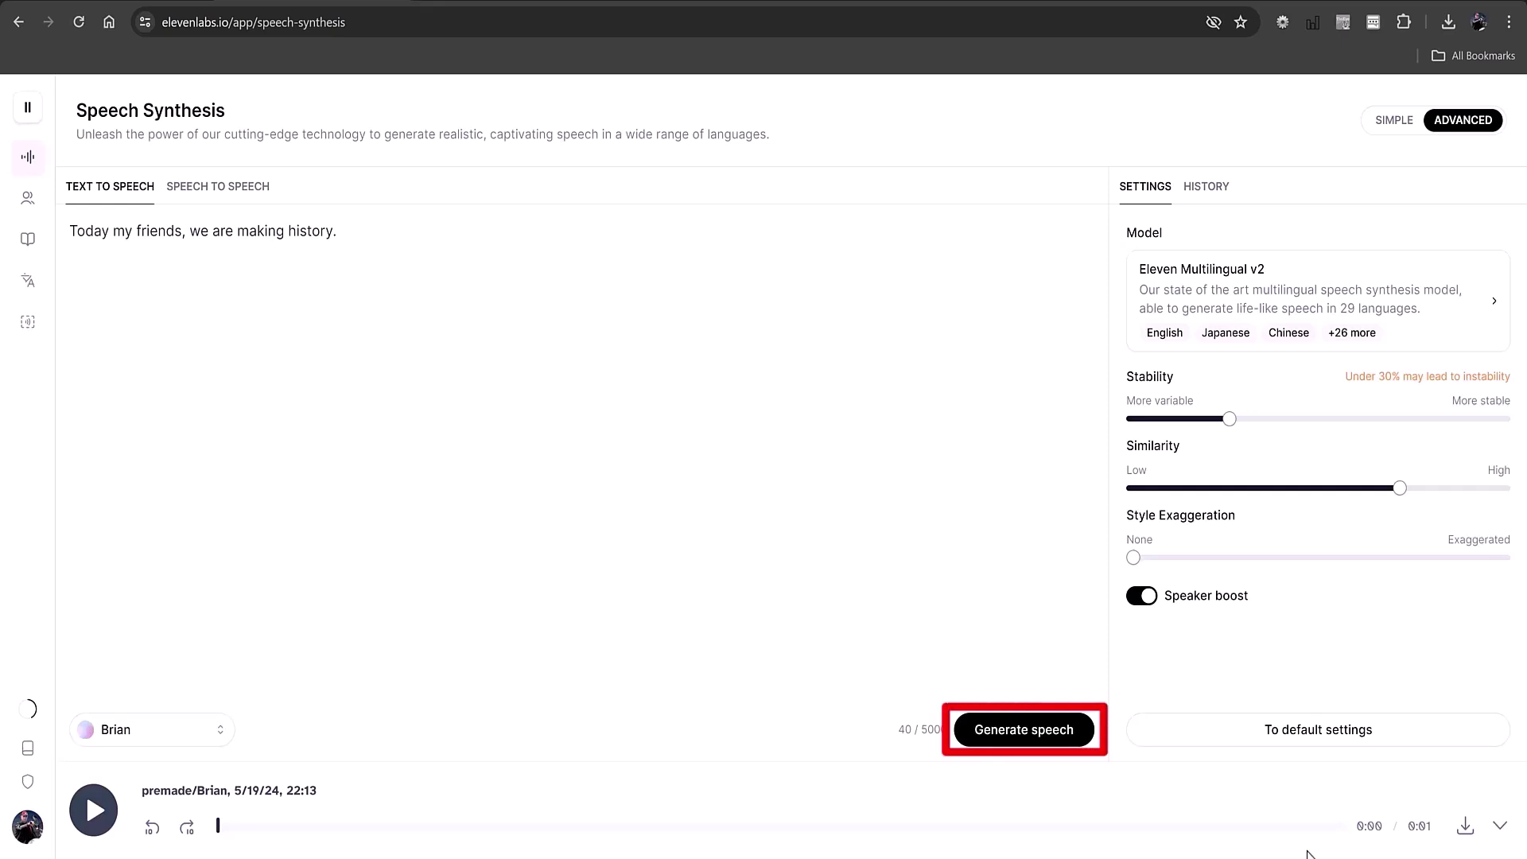
{"action": "left_click", "coordinate": [1019, 743]}
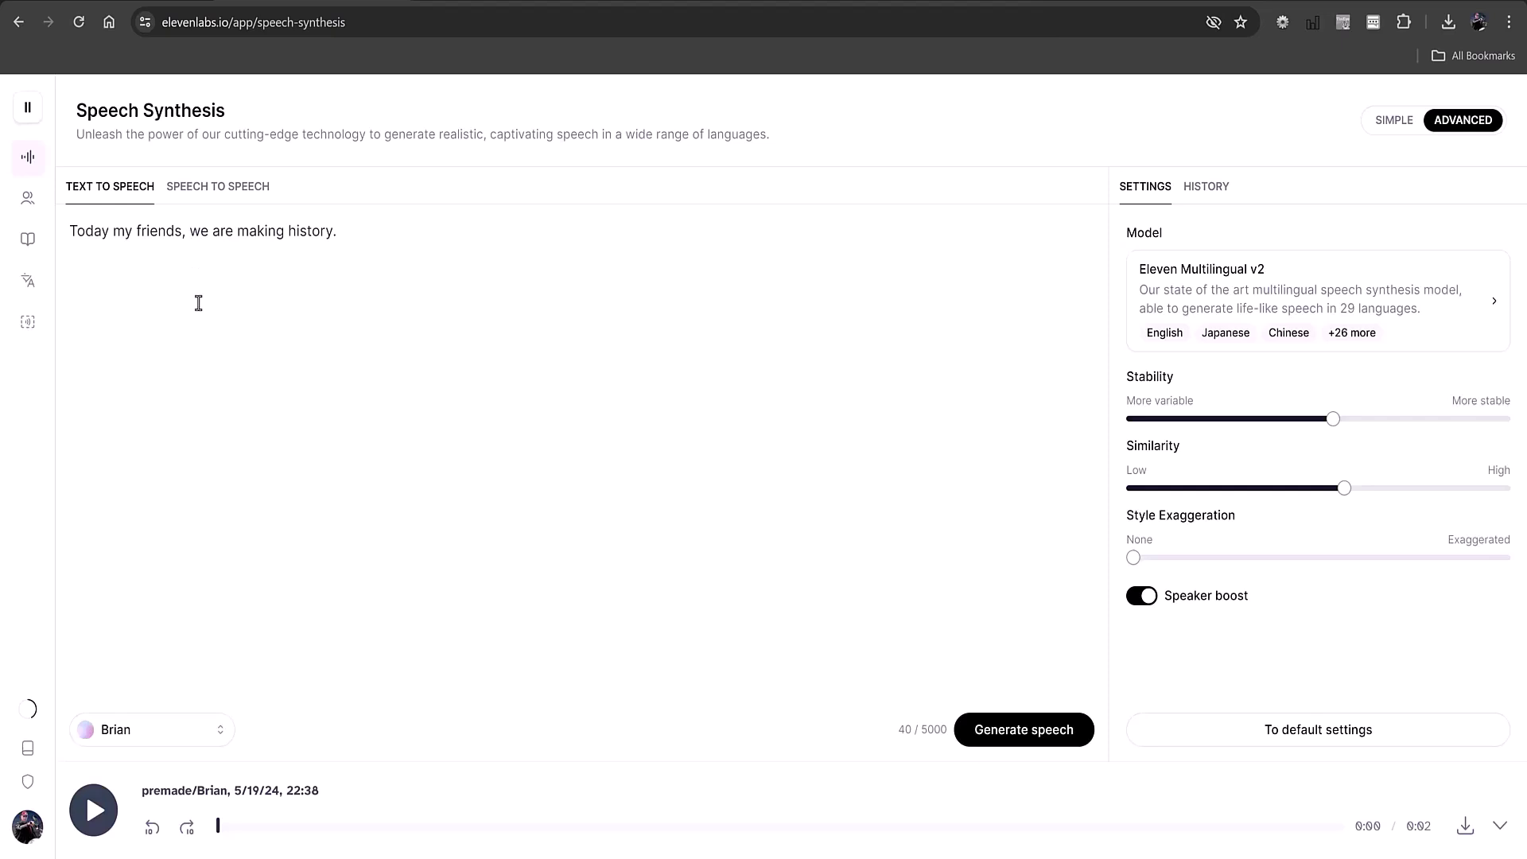
Insert <break time="1s" /> before "we are making history", regenerate the speech and download the audio.
{"action": "type", "text": "<break time=\"1s\" />"}
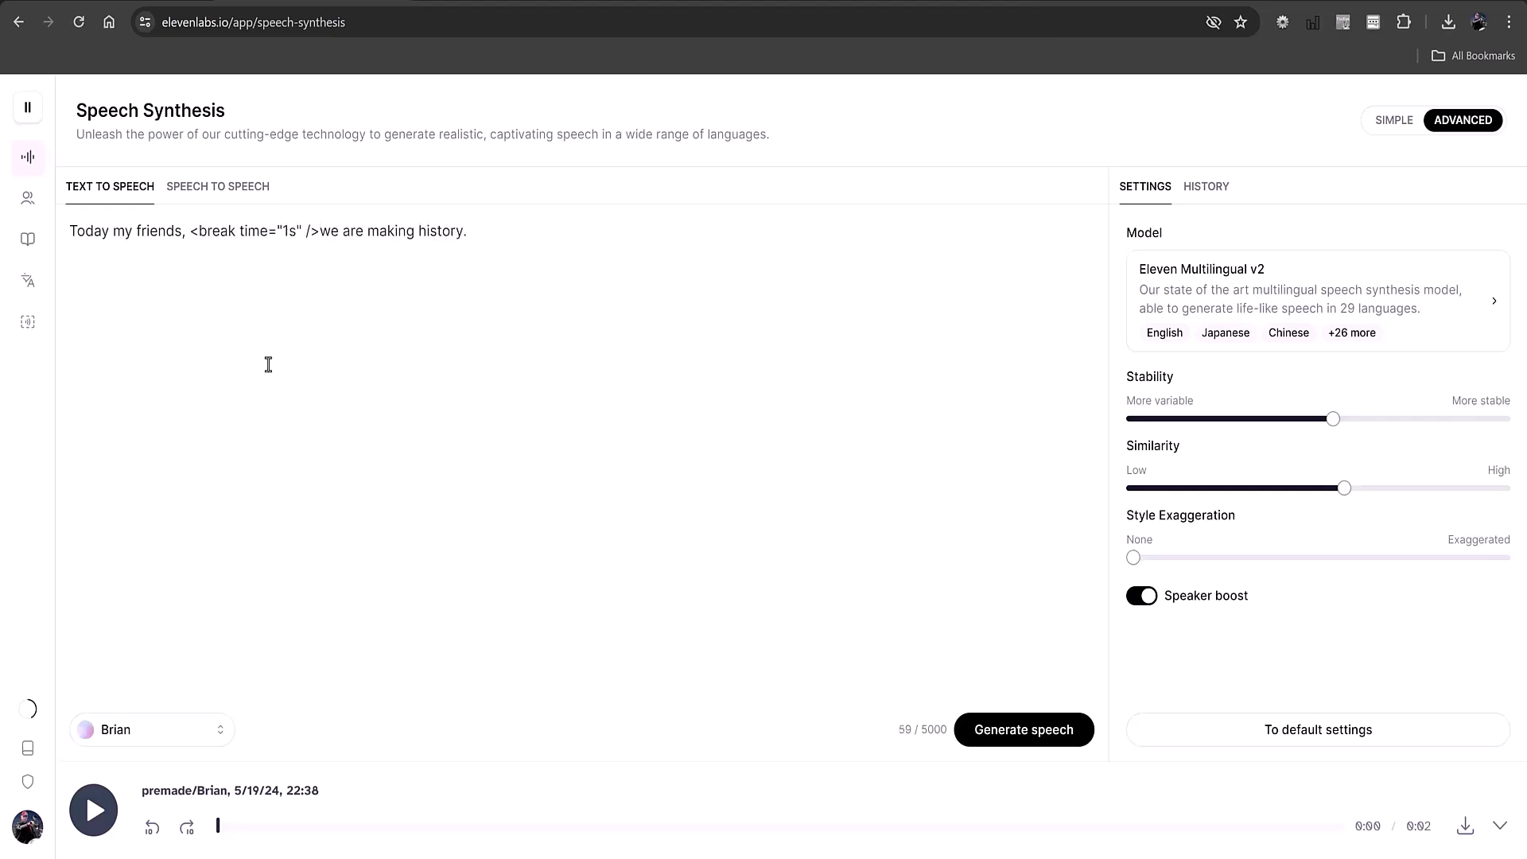
{"action": "left_click", "coordinate": [1023, 733]}
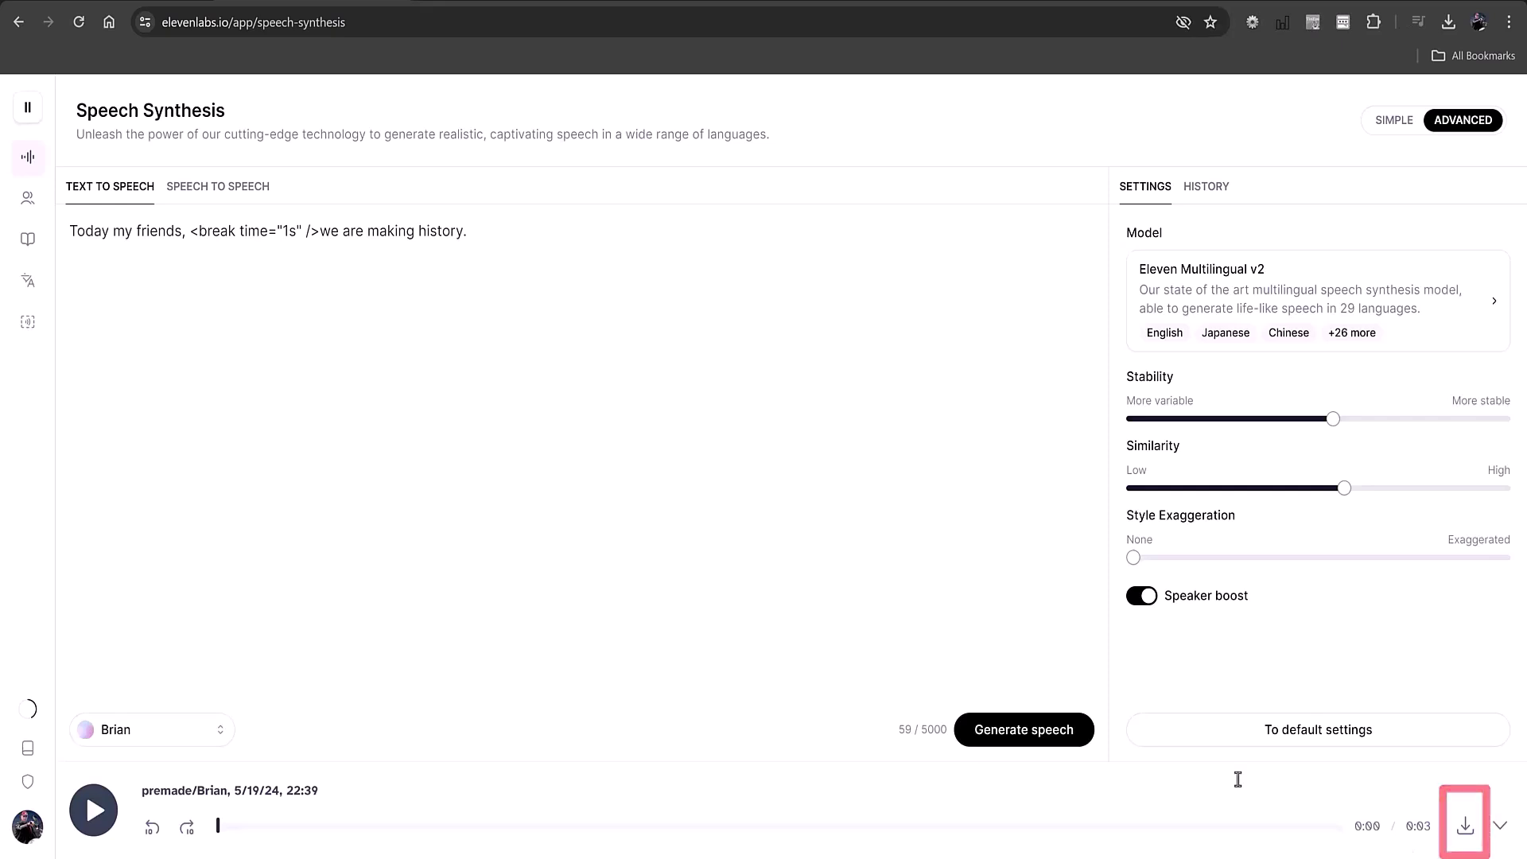
{"action": "left_click", "coordinate": [1466, 827]}
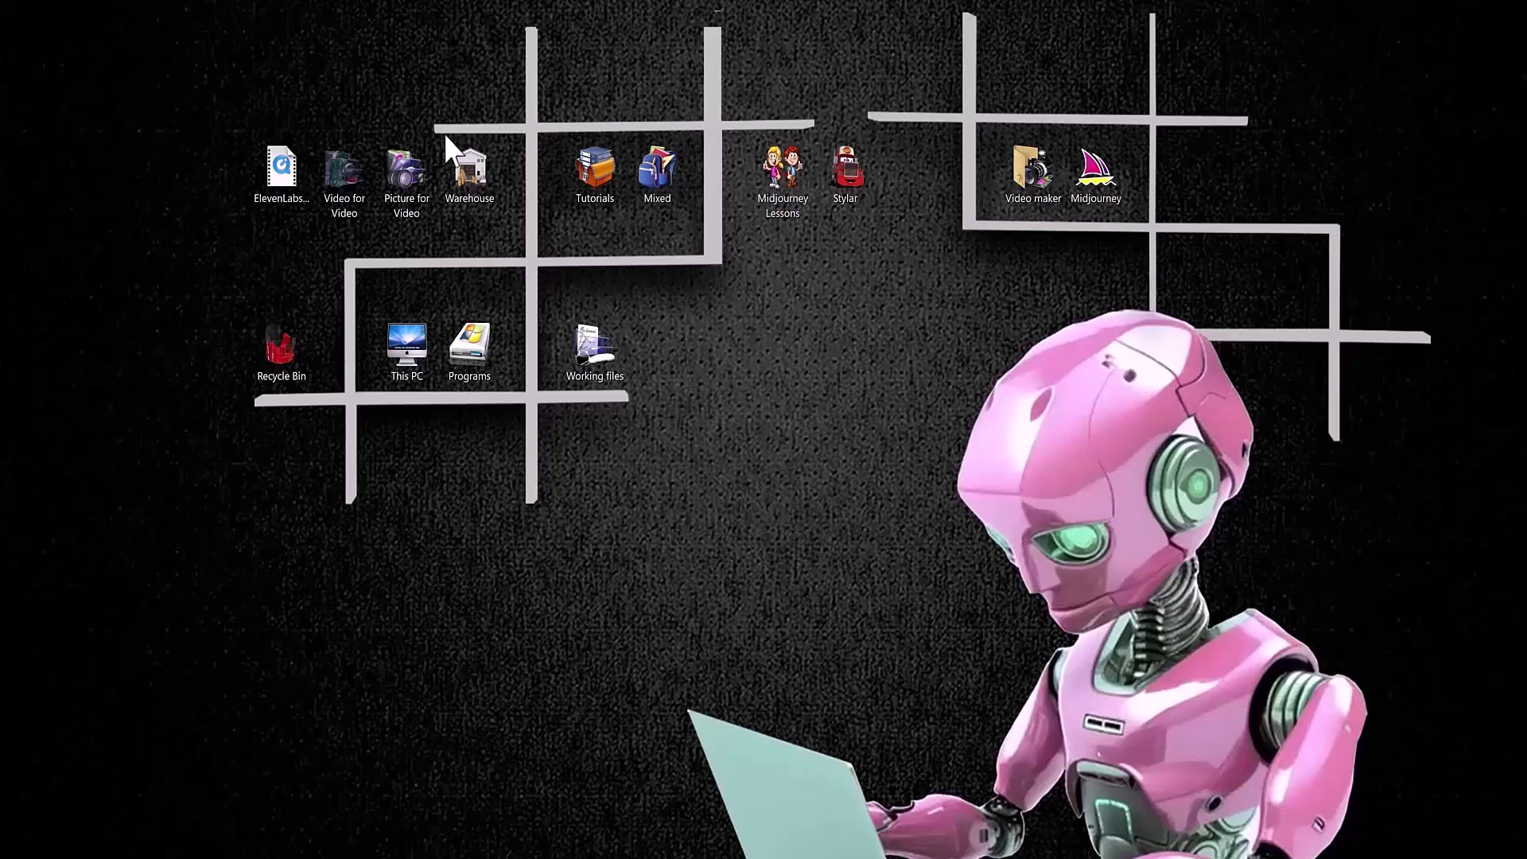
Rename the downloaded ElevenLabs audio file on the desktop as 001. brian.
{"action": "left_click", "coordinate": [289, 168]}
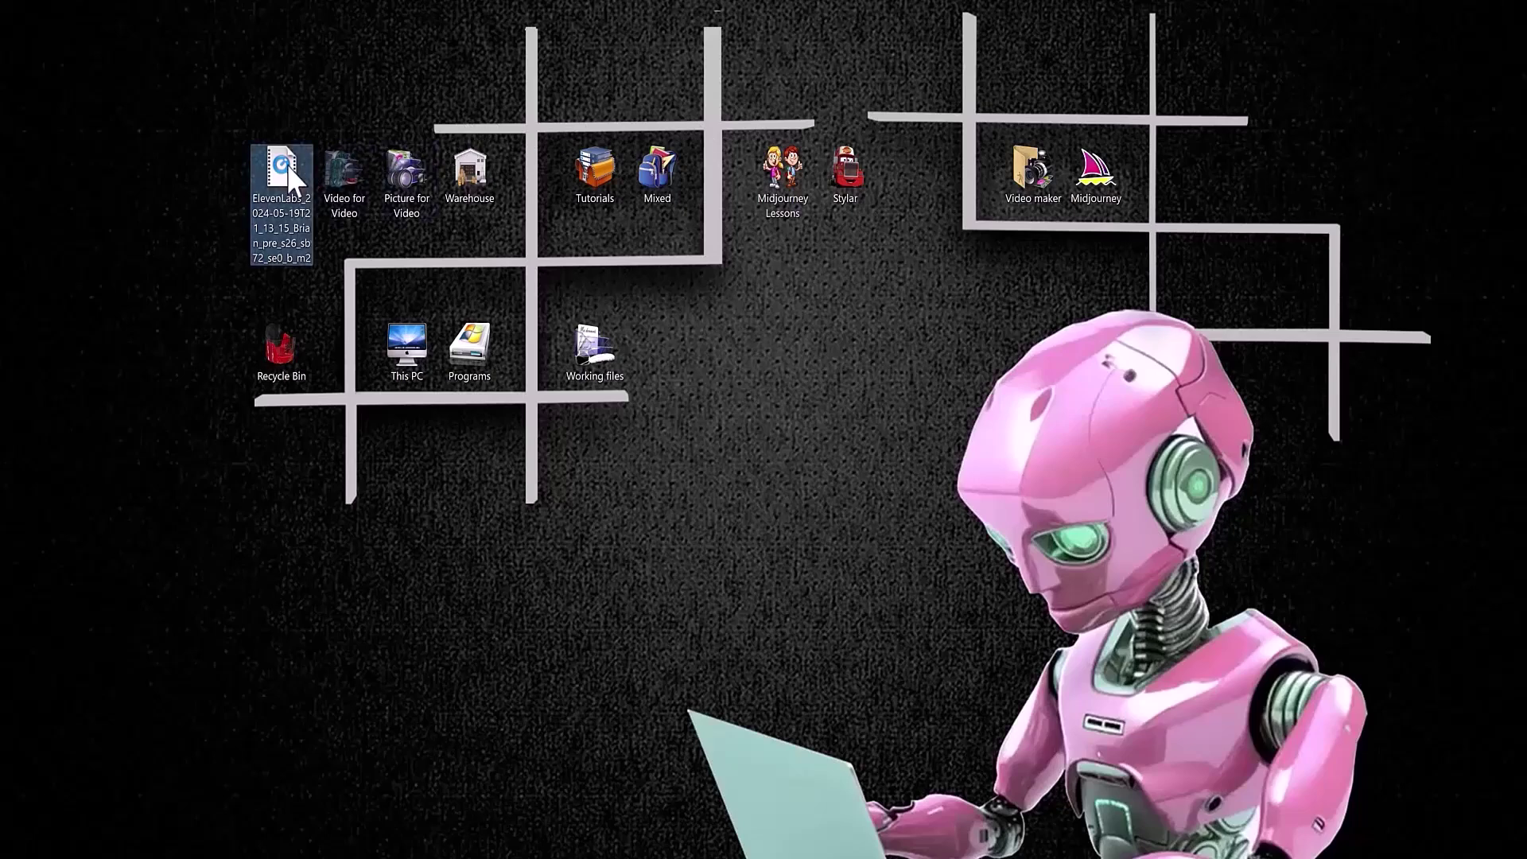
{"action": "key", "text": "F2"}
{"action": "type", "text": "001.brian"}
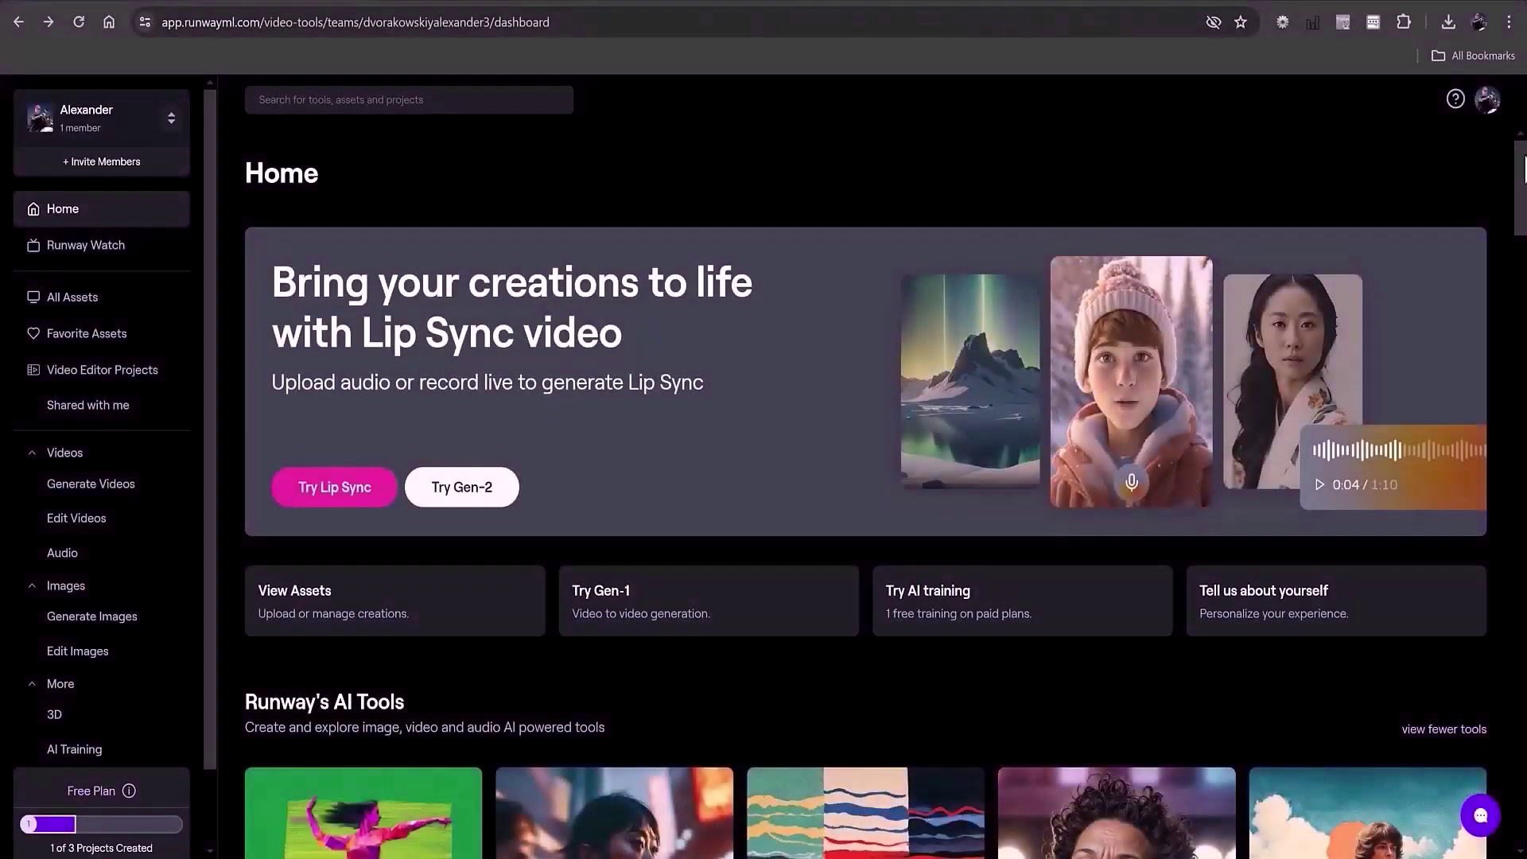
Switch to Runway, open the Lip Sync Video tool and upload the 001. brian audio file from the desktop.
{"action": "left_click_drag", "start_coordinate": [1523, 167], "coordinate": [1523, 235]}
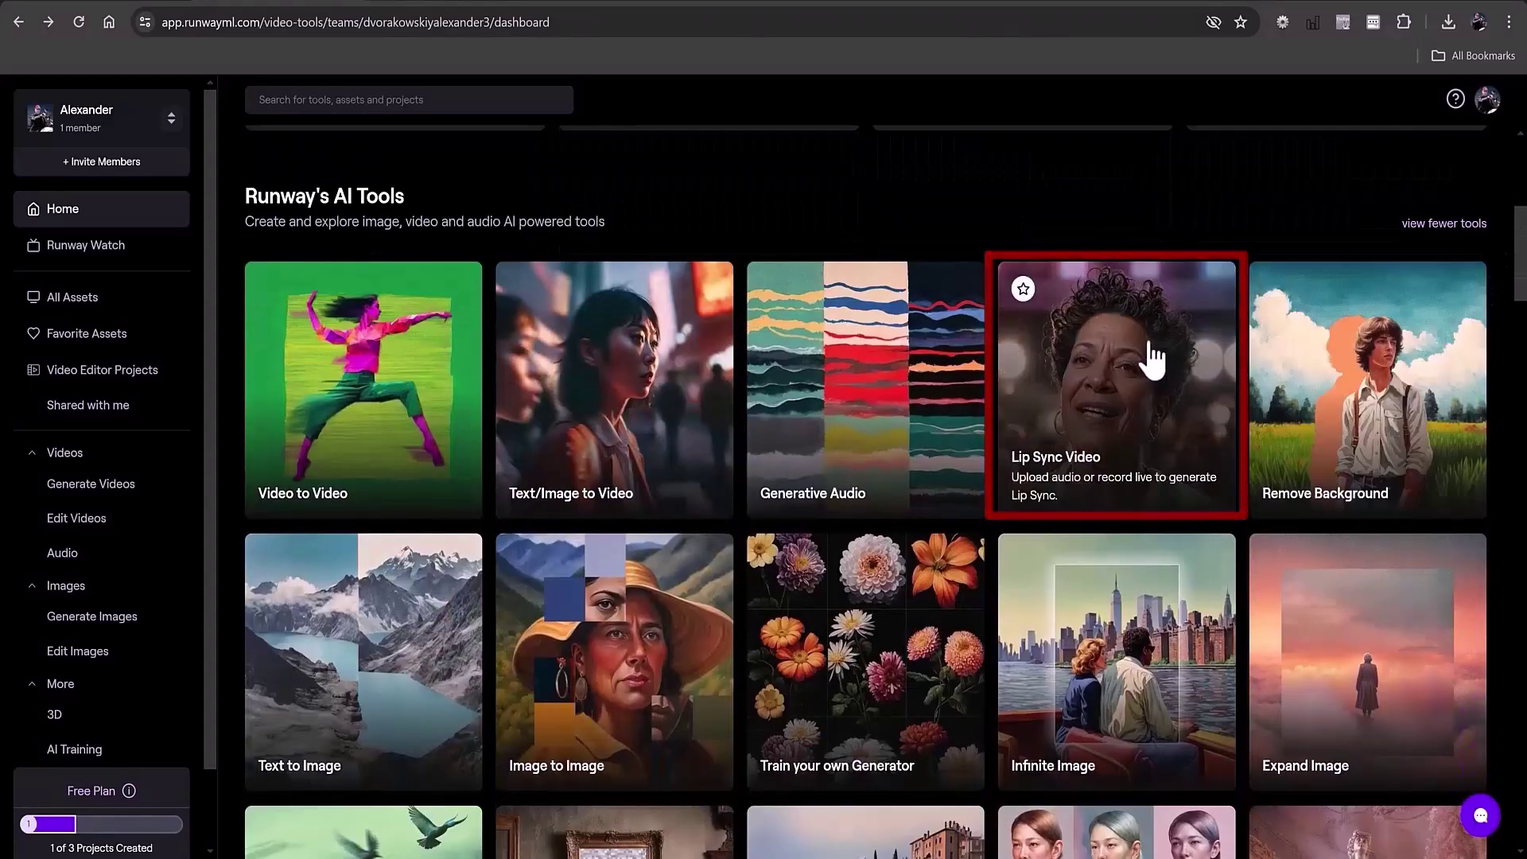
{"action": "left_click", "coordinate": [1124, 367]}
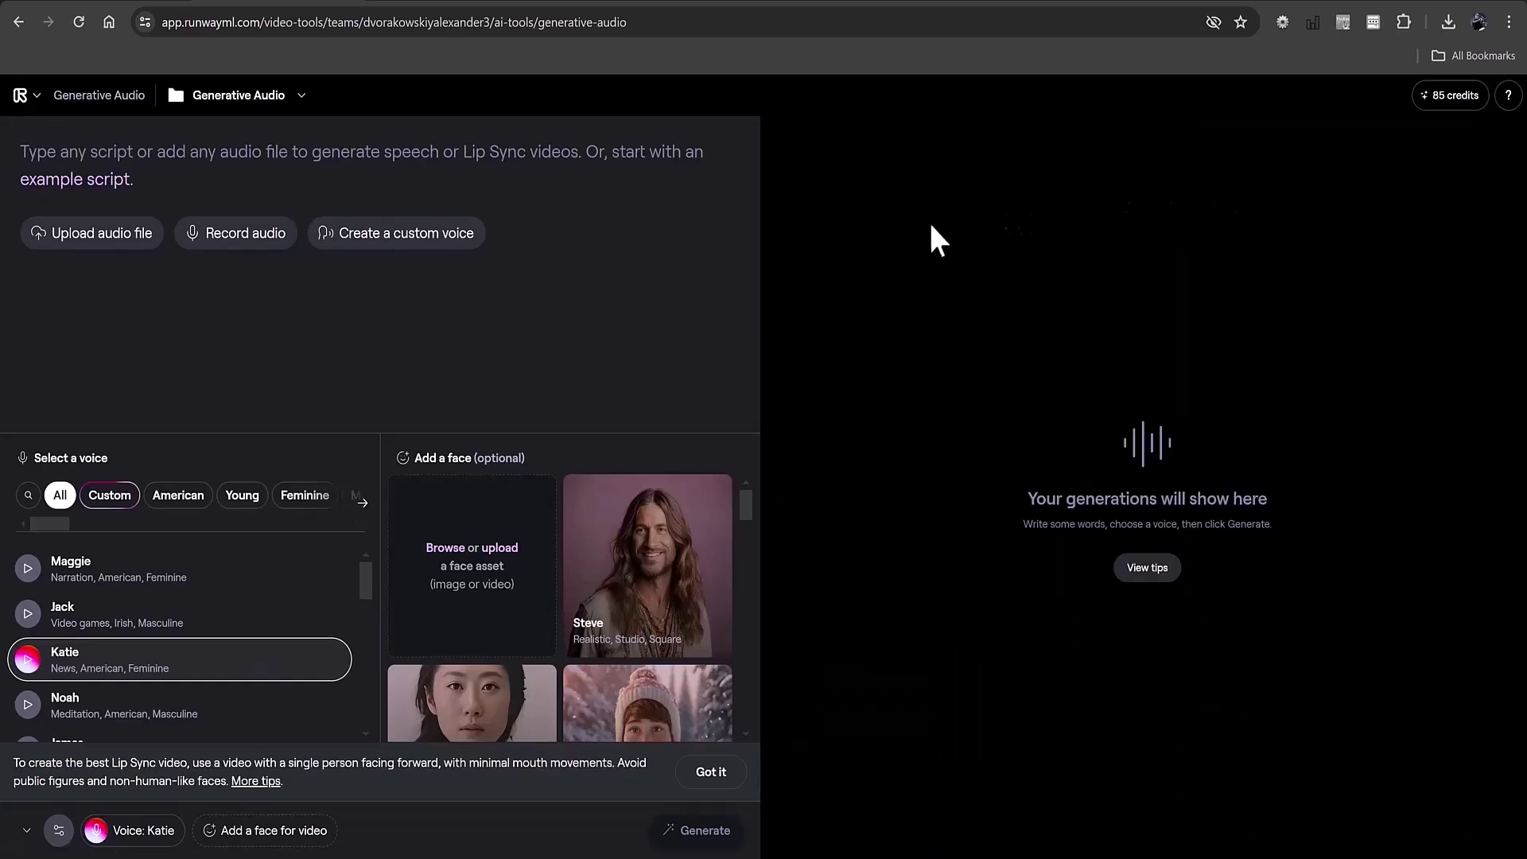
{"action": "left_click", "coordinate": [89, 234]}
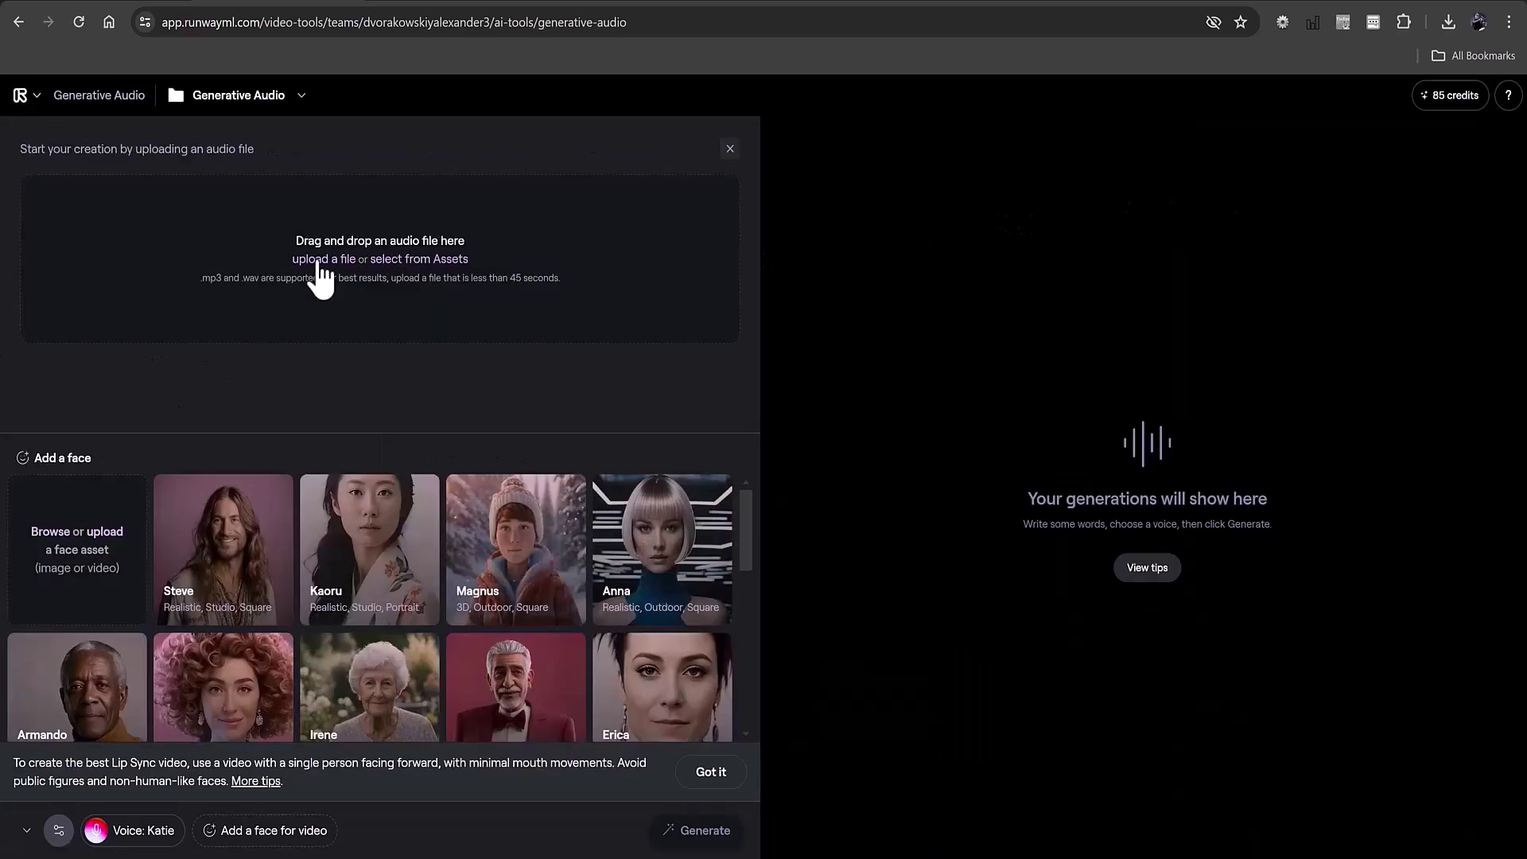
{"action": "left_click", "coordinate": [318, 261]}
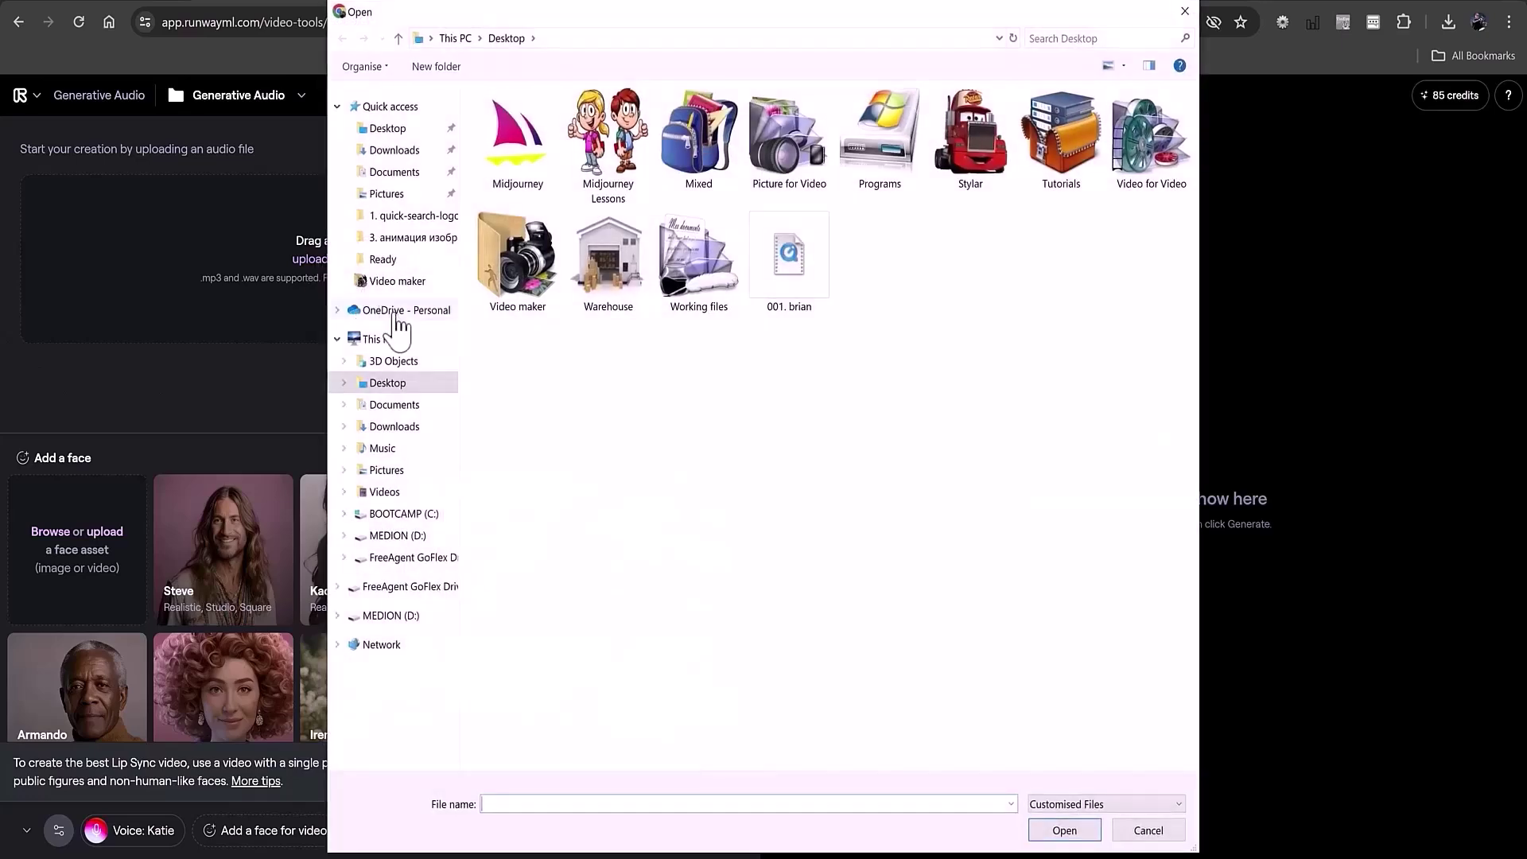
{"action": "double_click", "coordinate": [795, 267]}
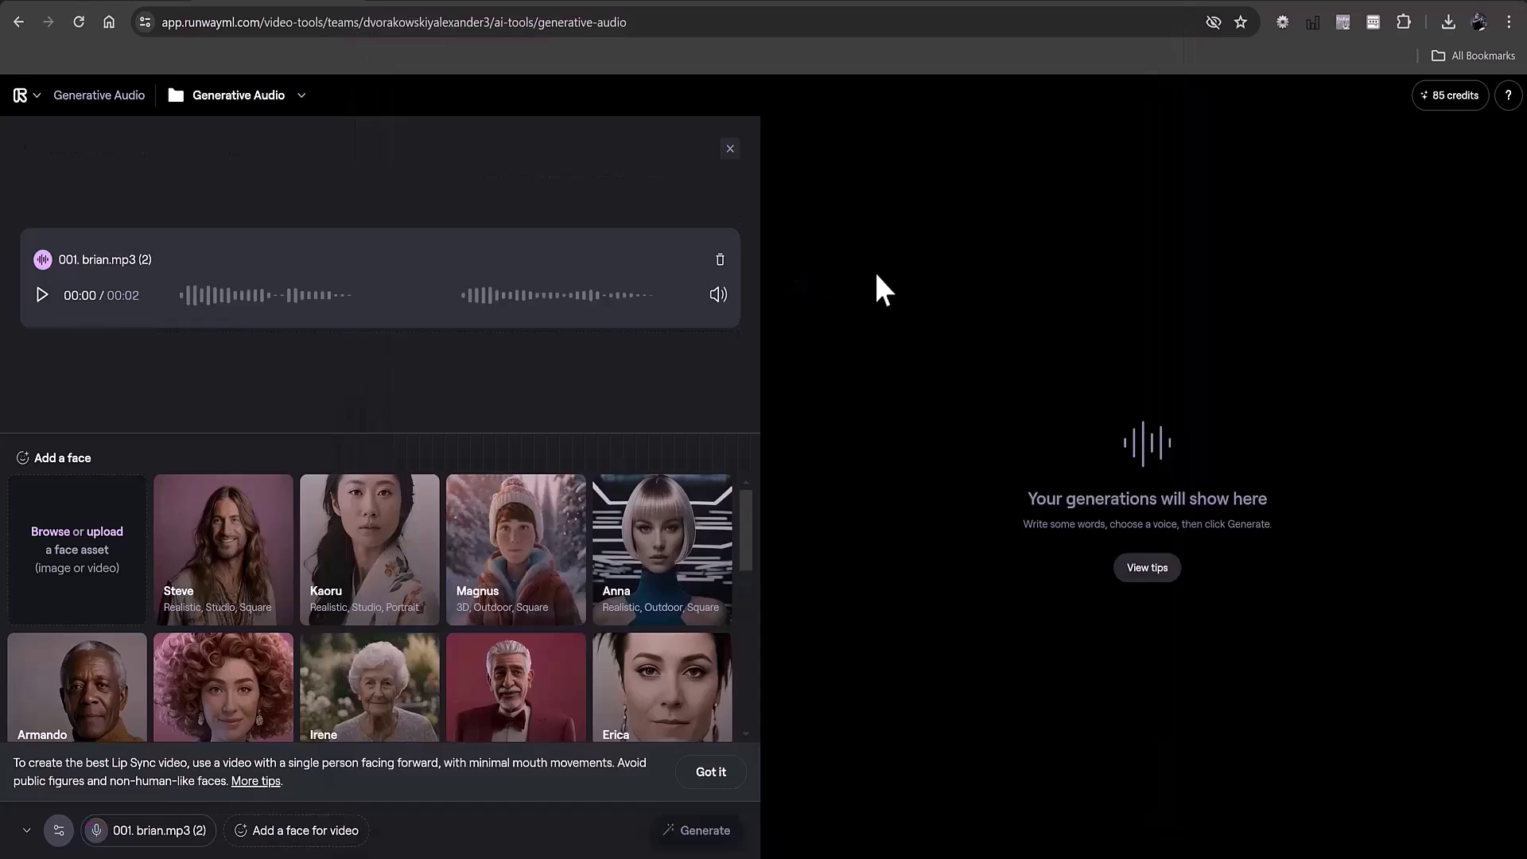
Upload the desktop video 11 as the face asset and generate the lip-synced video.
{"action": "left_click", "coordinate": [105, 549]}
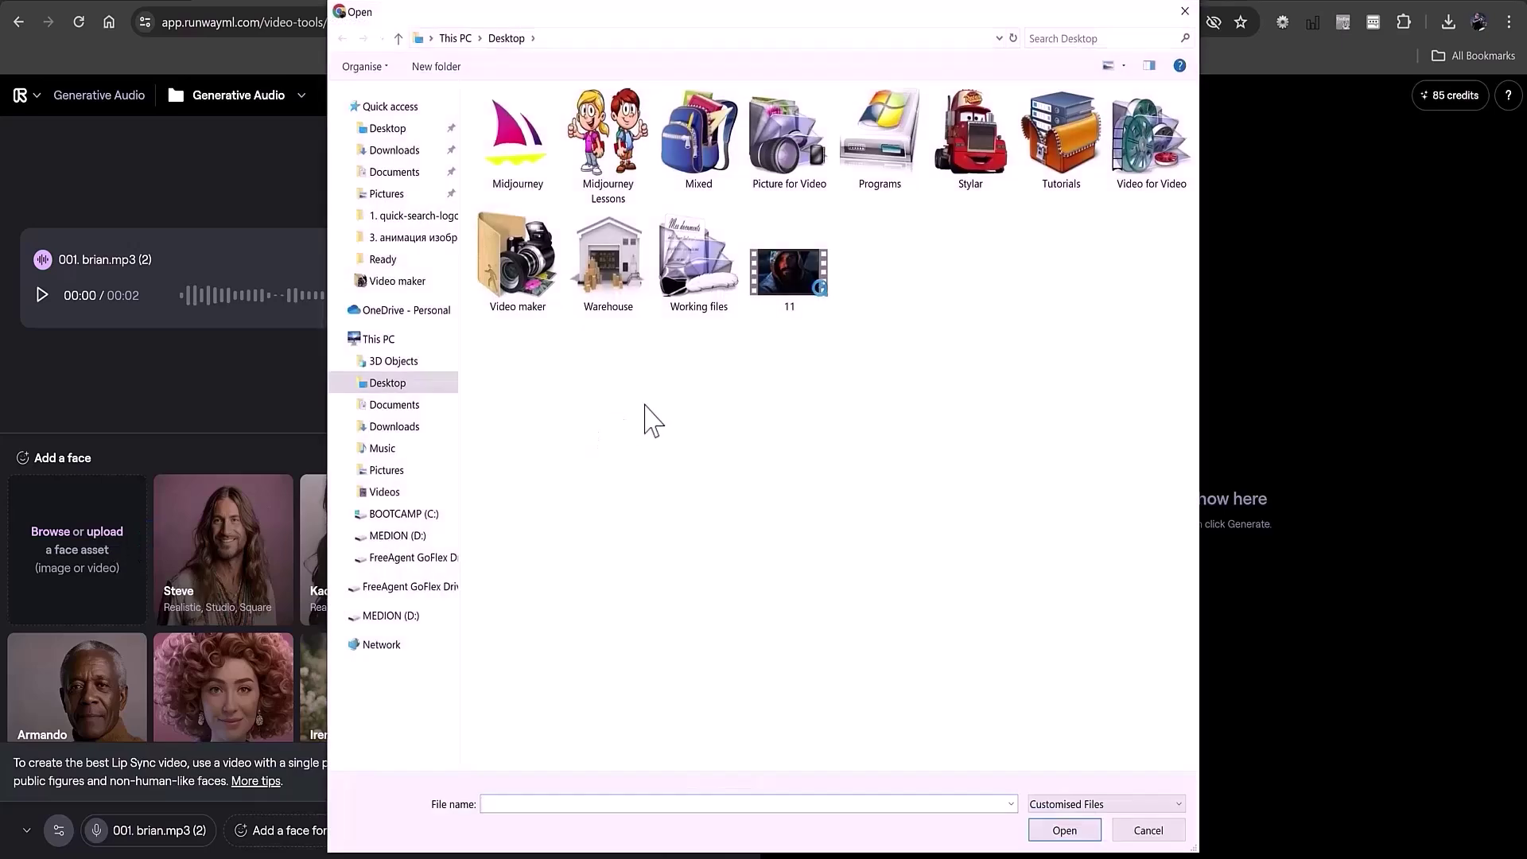
{"action": "double_click", "coordinate": [785, 278]}
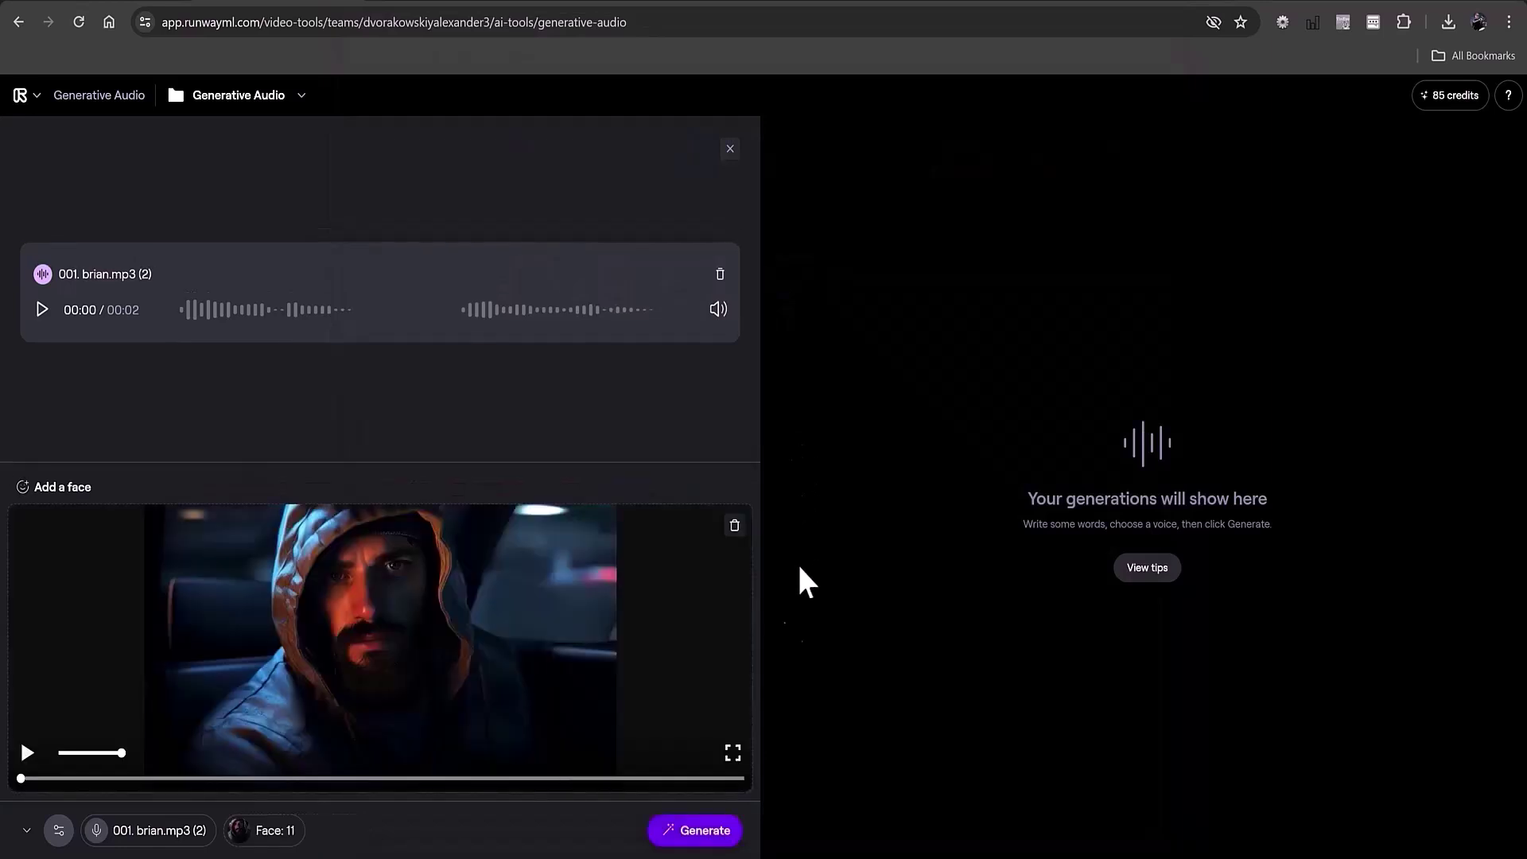
{"action": "left_click", "coordinate": [706, 835]}
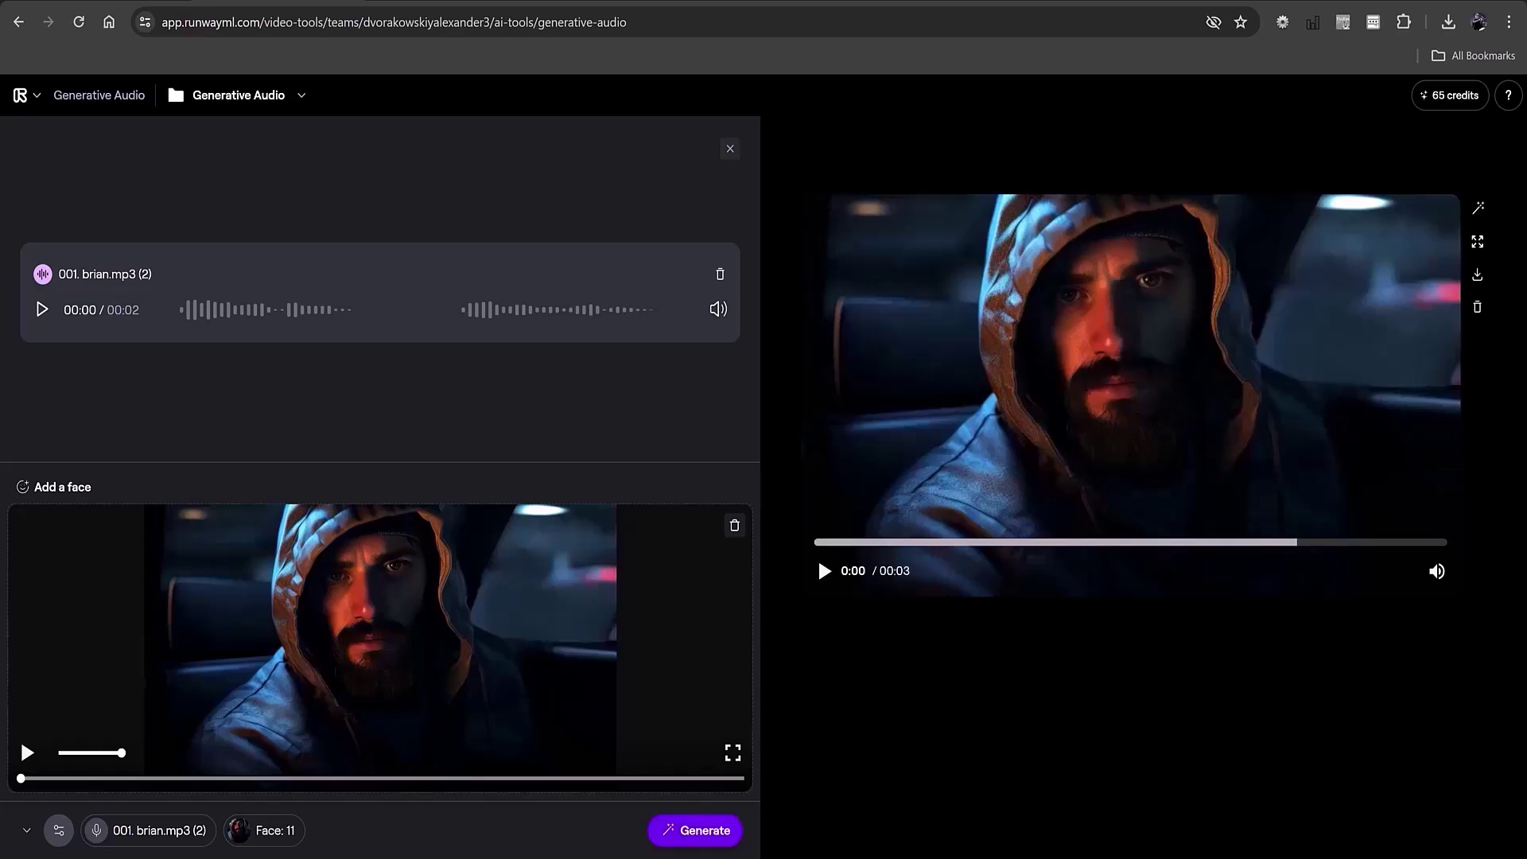
Play and download the generated lip sync video, and rename the downloaded file on the desktop as 11.
{"action": "left_click", "coordinate": [824, 571]}
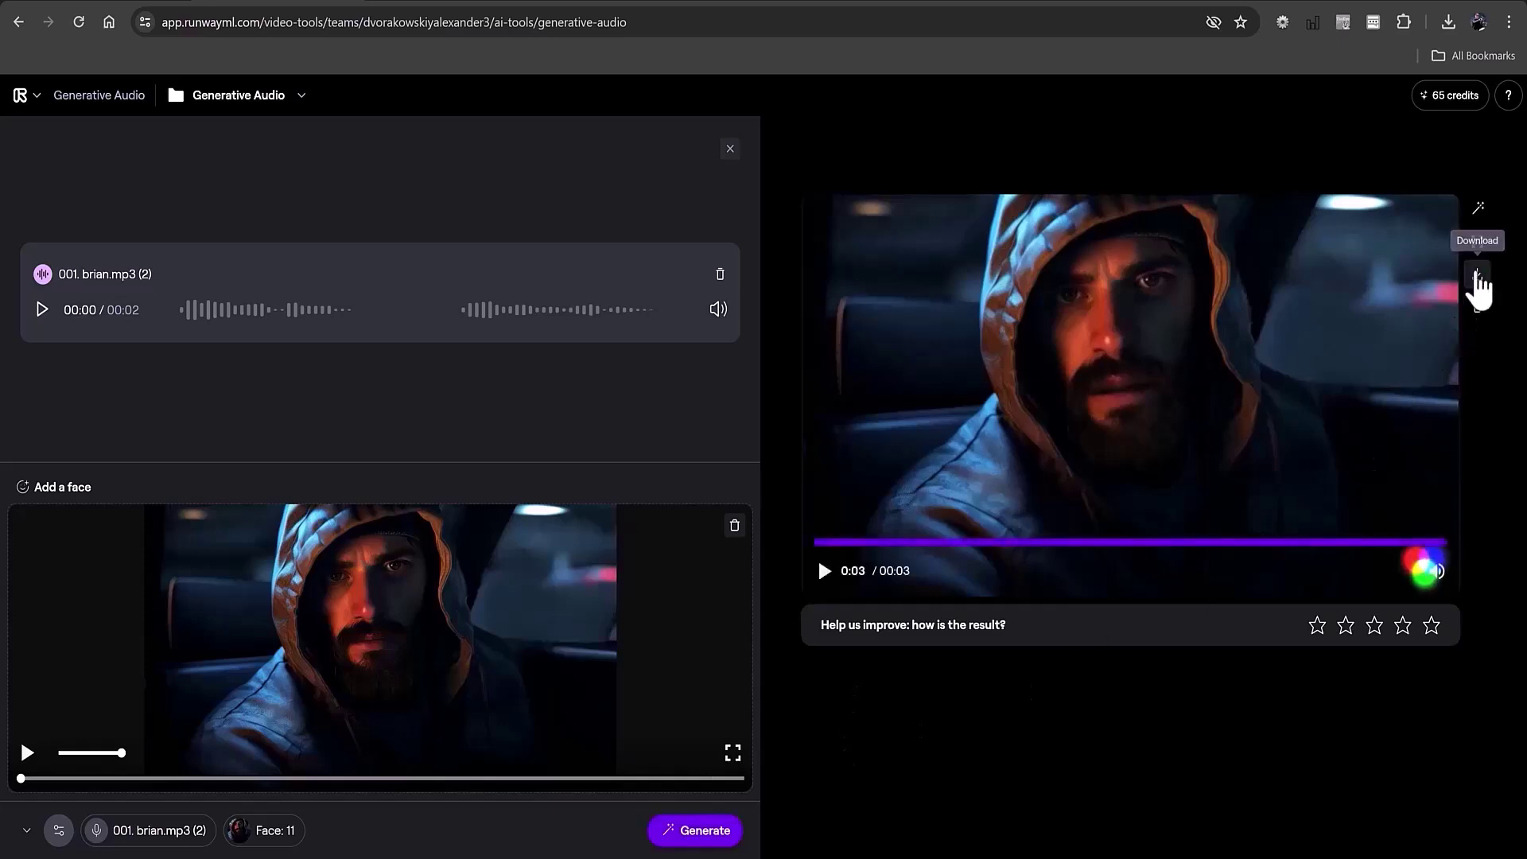
{"action": "left_click", "coordinate": [1476, 276]}
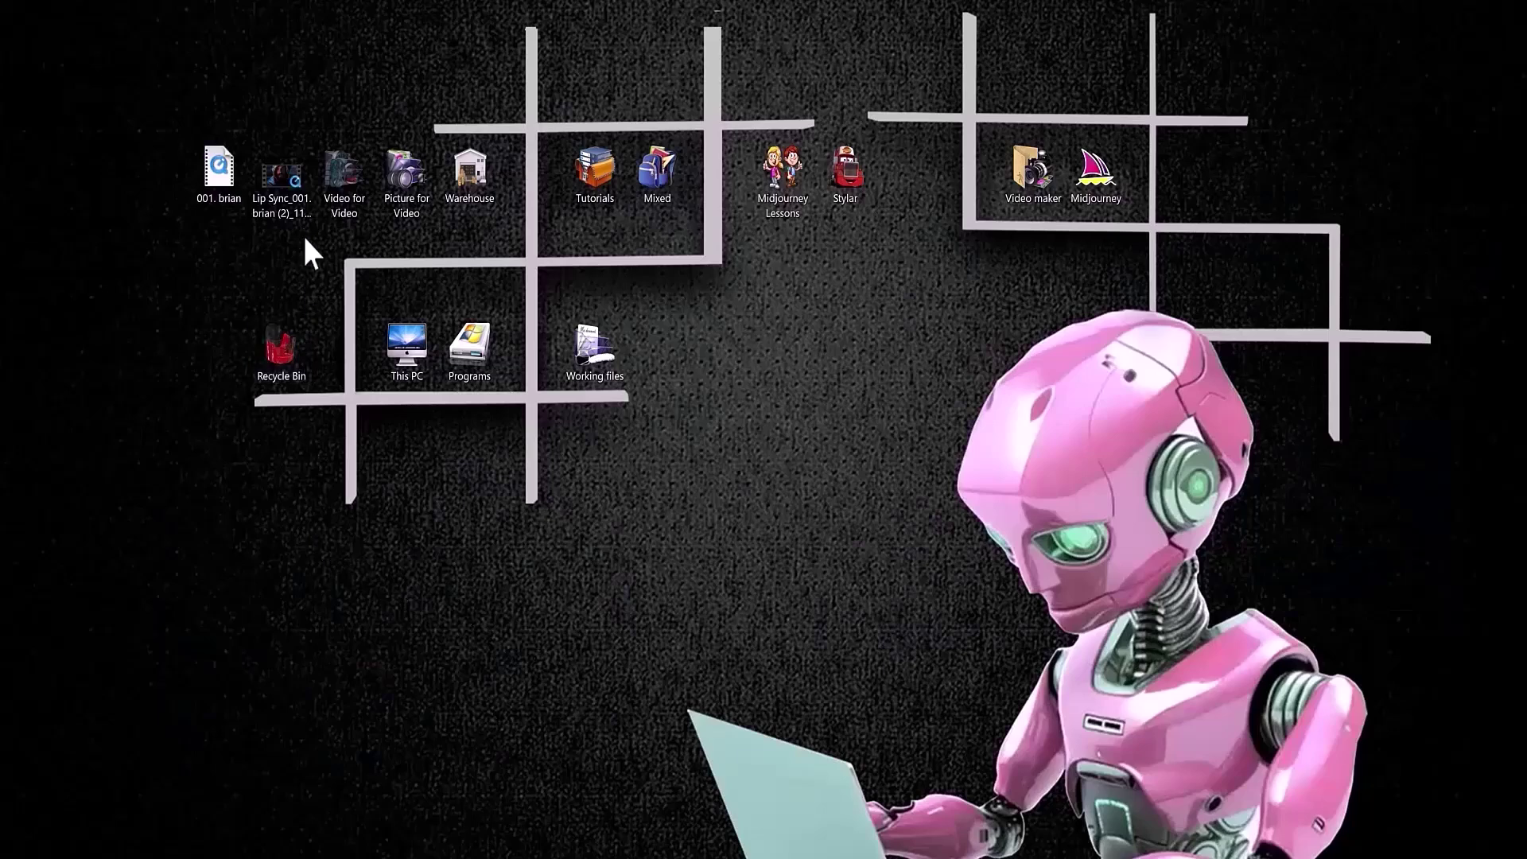
{"action": "left_click", "coordinate": [272, 228]}
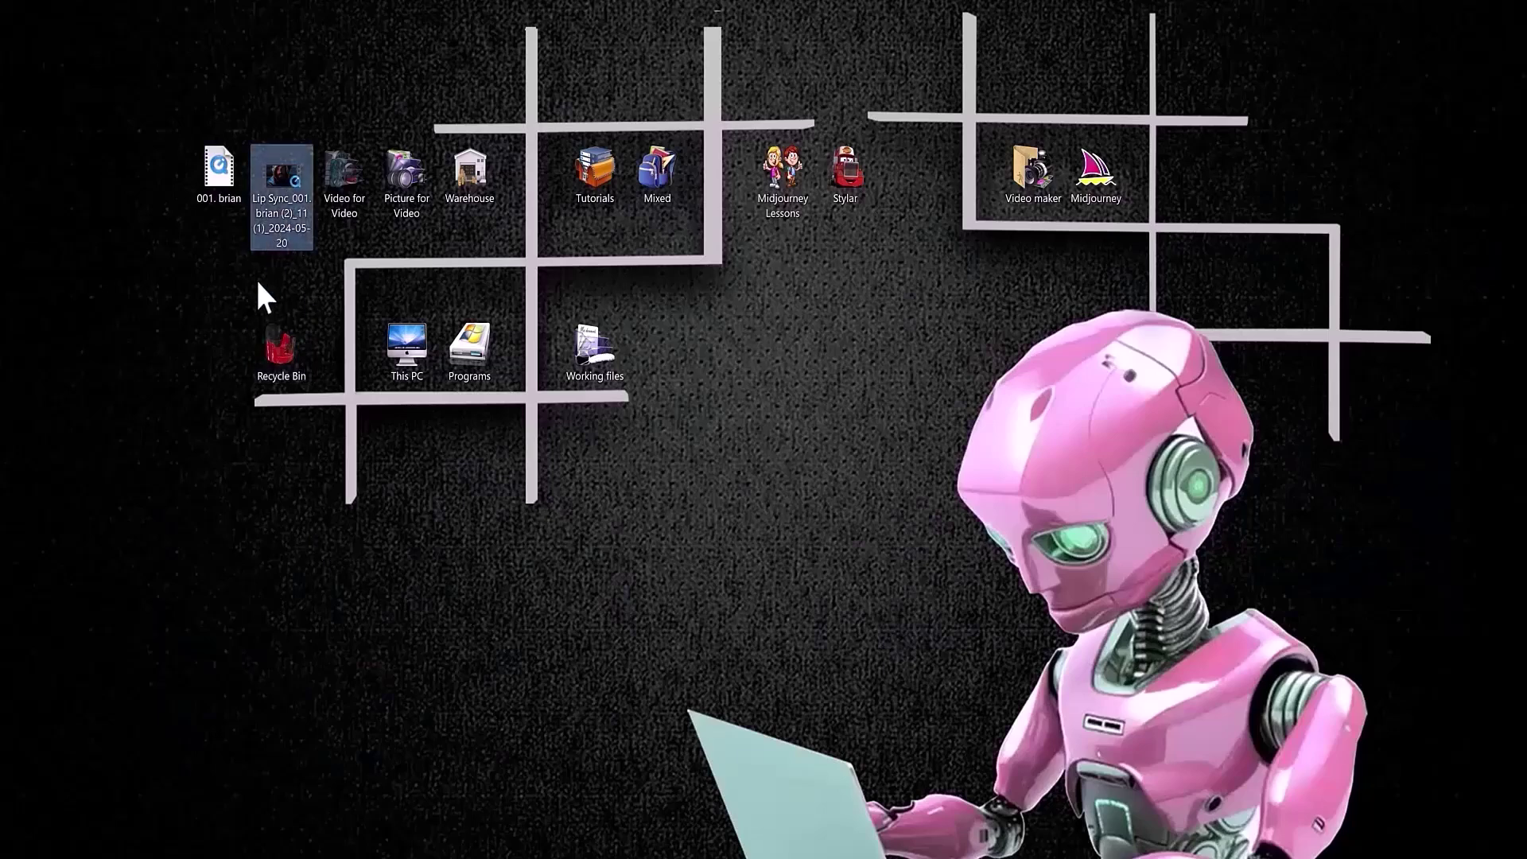
{"action": "type", "text": "11"}
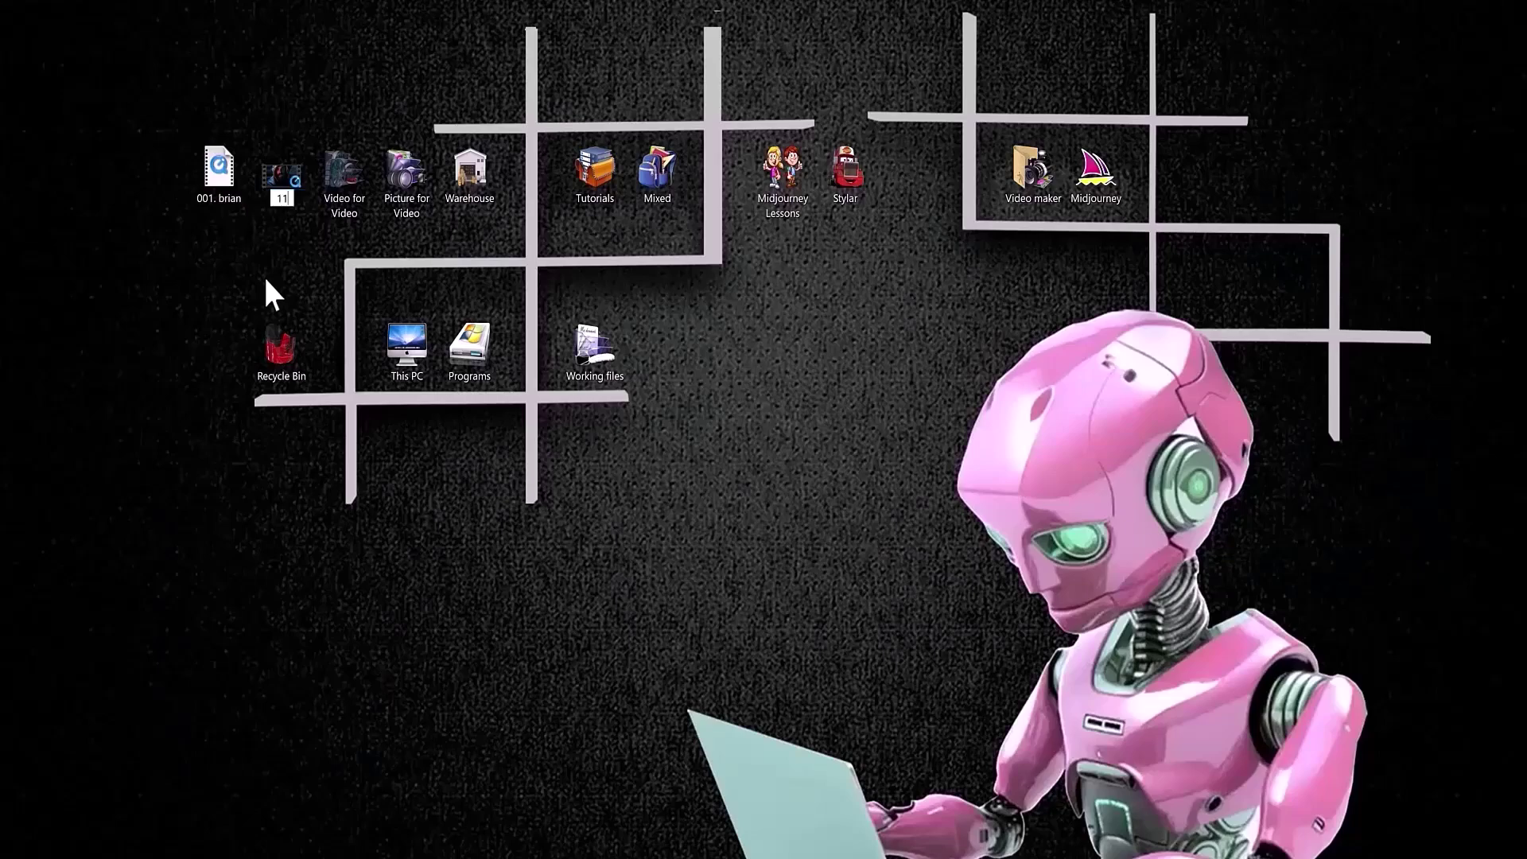
{"action": "key", "text": "Return"}
{"action": "left_click", "coordinate": [197, 330]}
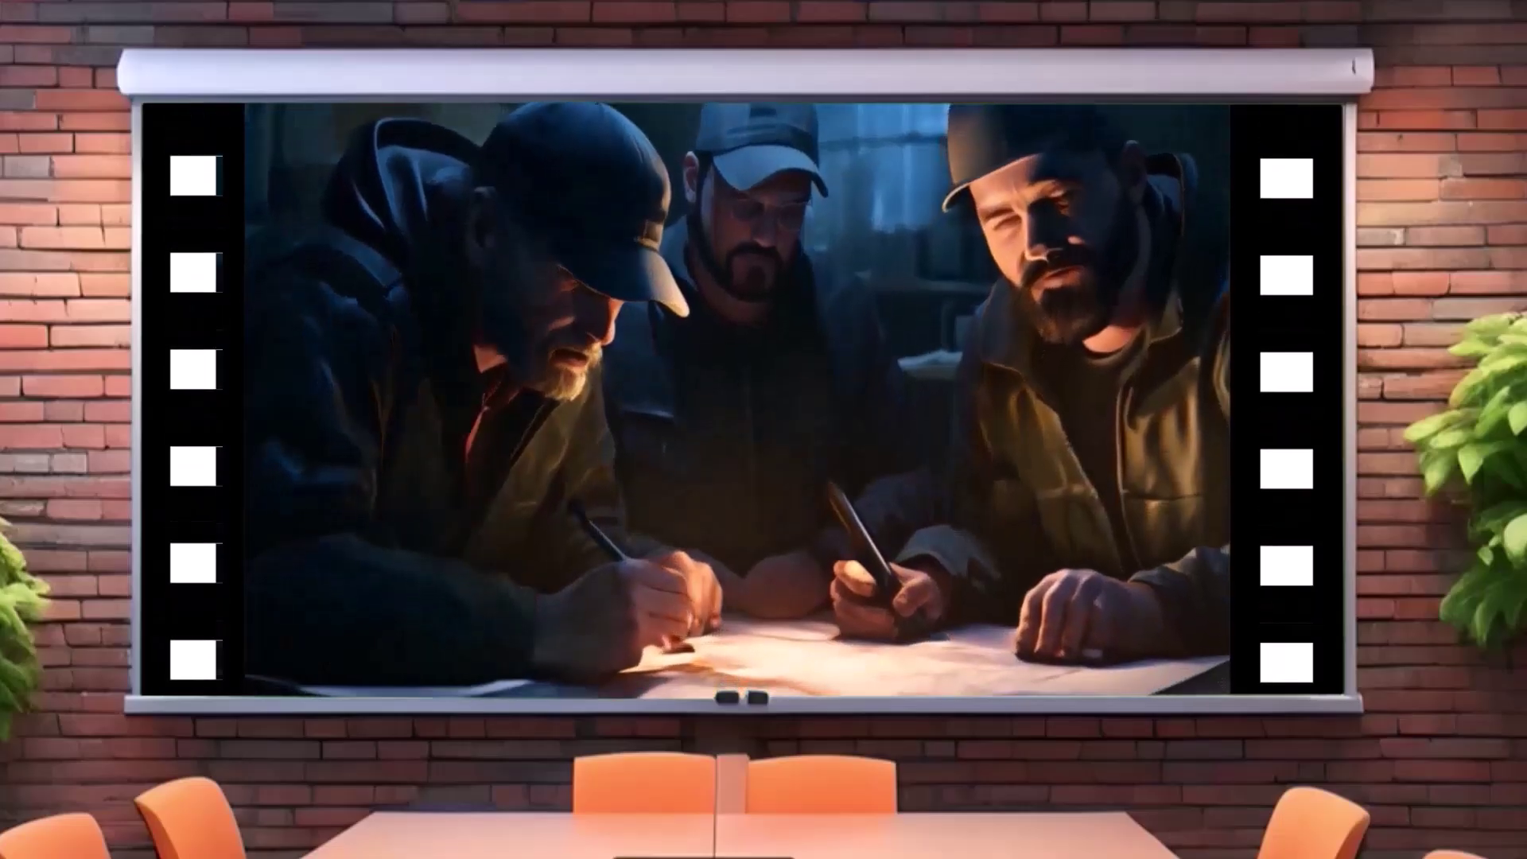